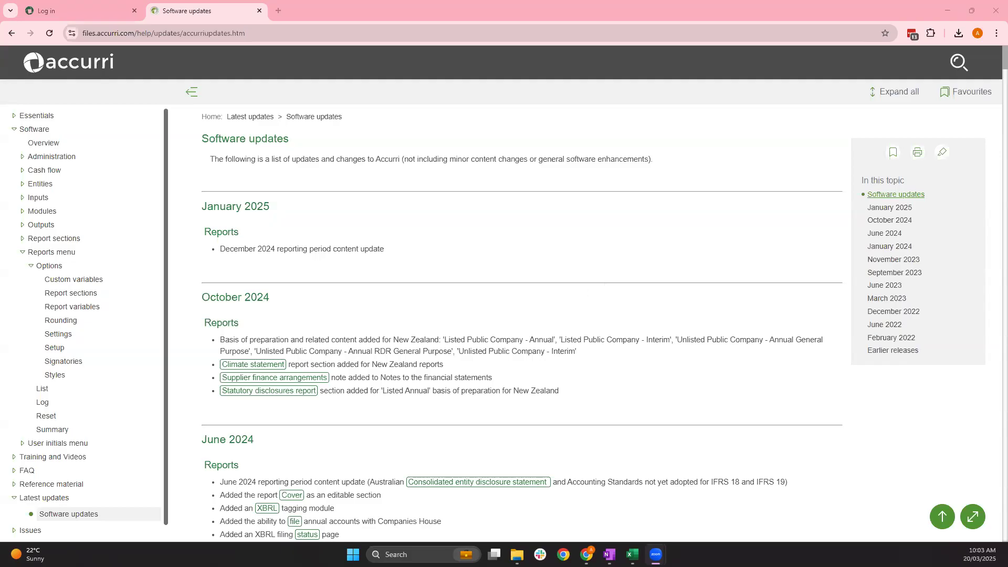
# Log in to the Accurri test site with the prefilled credentials and decline the saved password update
pyautogui.click(91, 17)
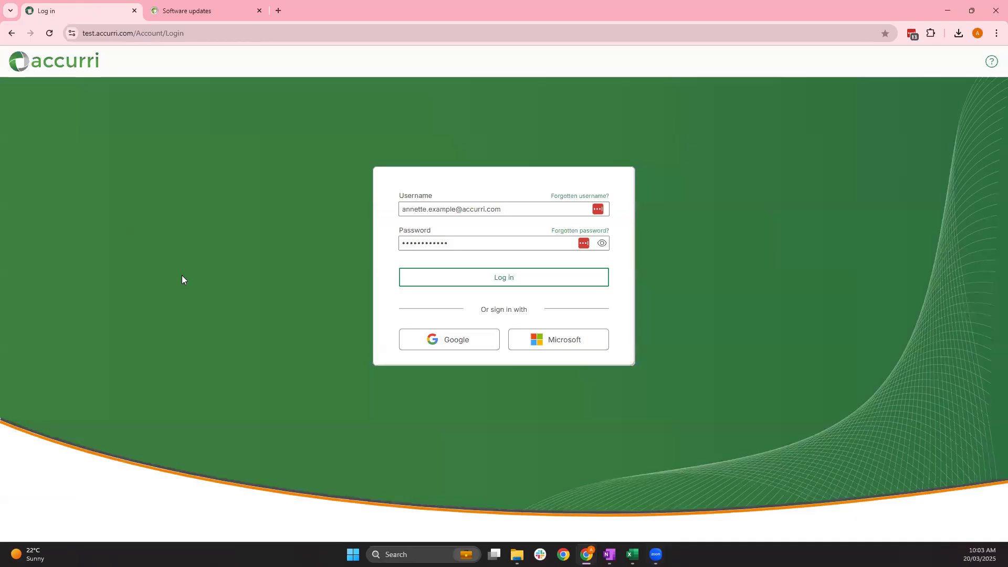
pyautogui.click(520, 280)
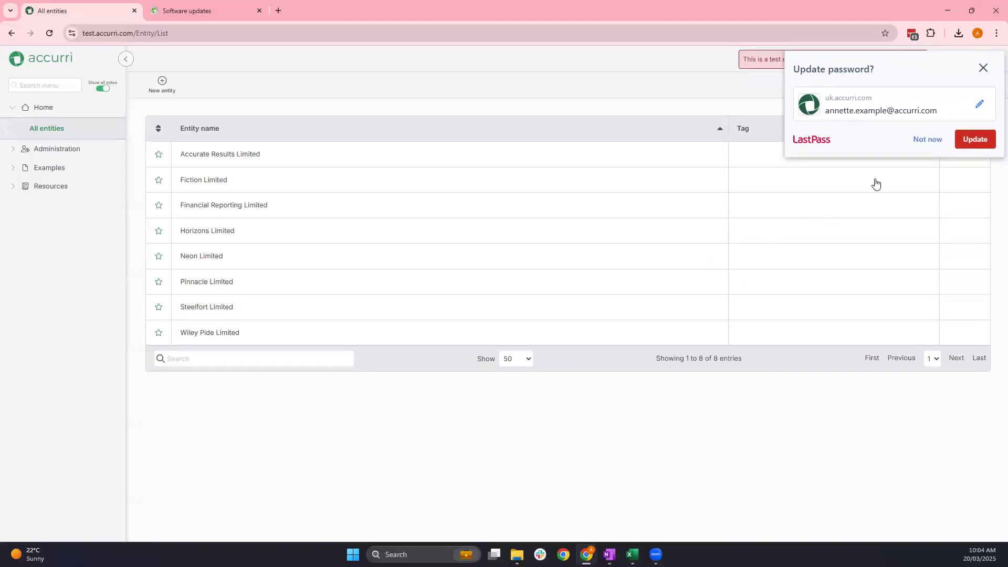
pyautogui.click(932, 140)
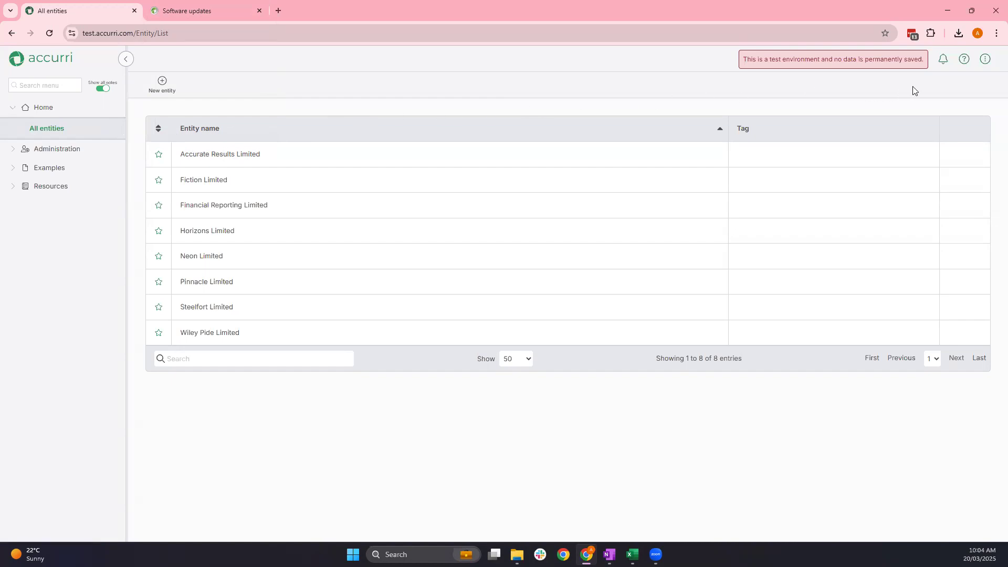
pyautogui.click(988, 59)
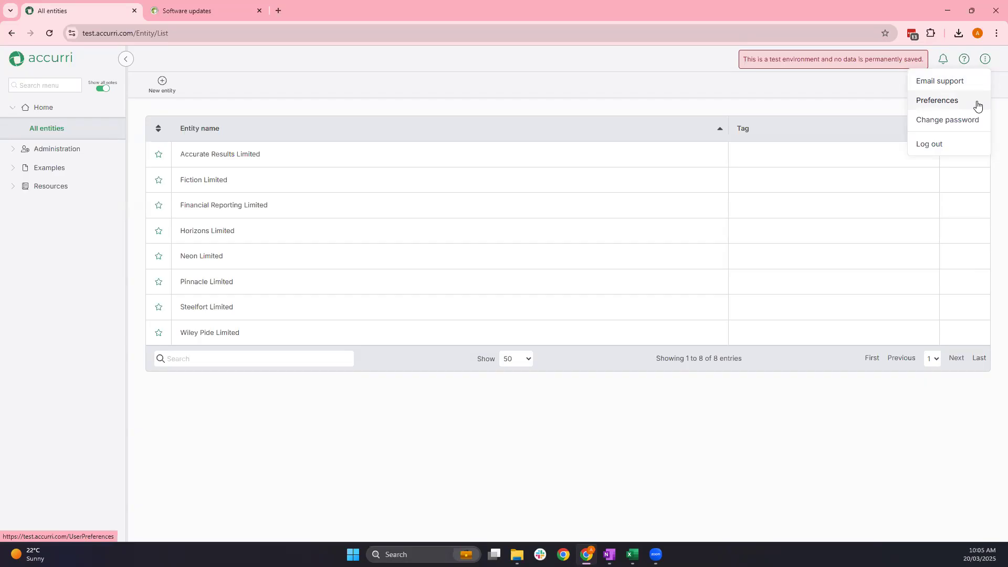
pyautogui.click(77, 152)
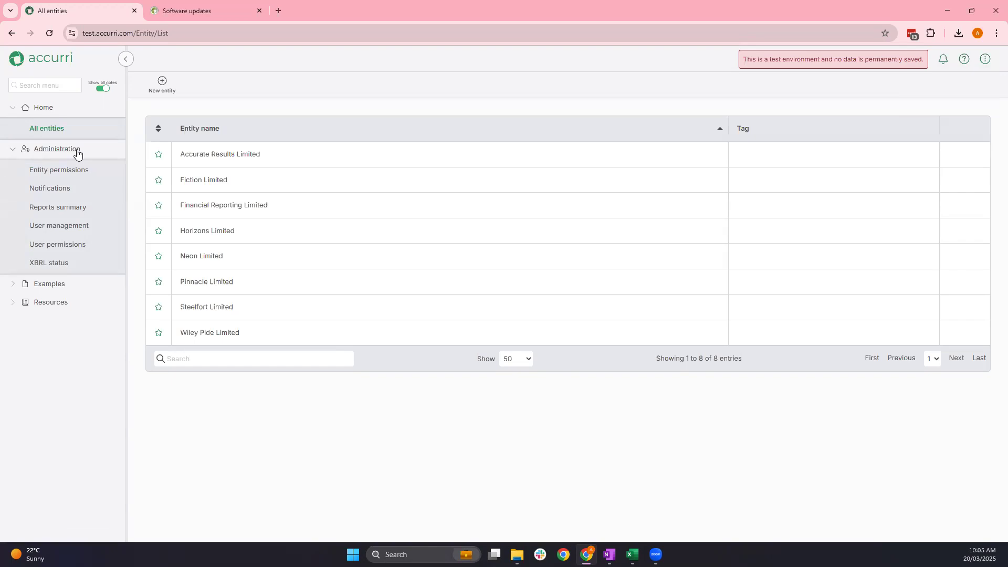
pyautogui.click(77, 152)
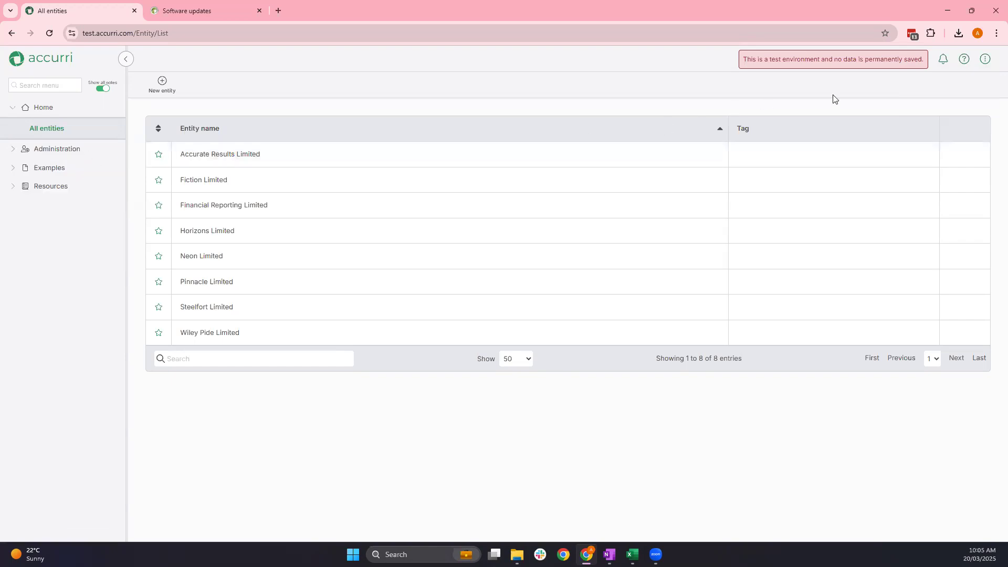
pyautogui.click(985, 59)
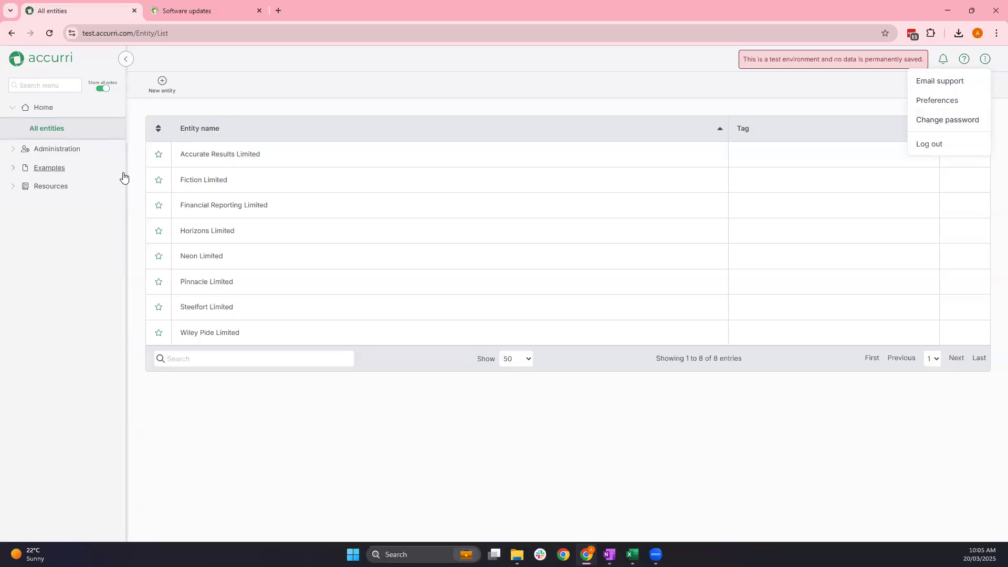
pyautogui.click(46, 169)
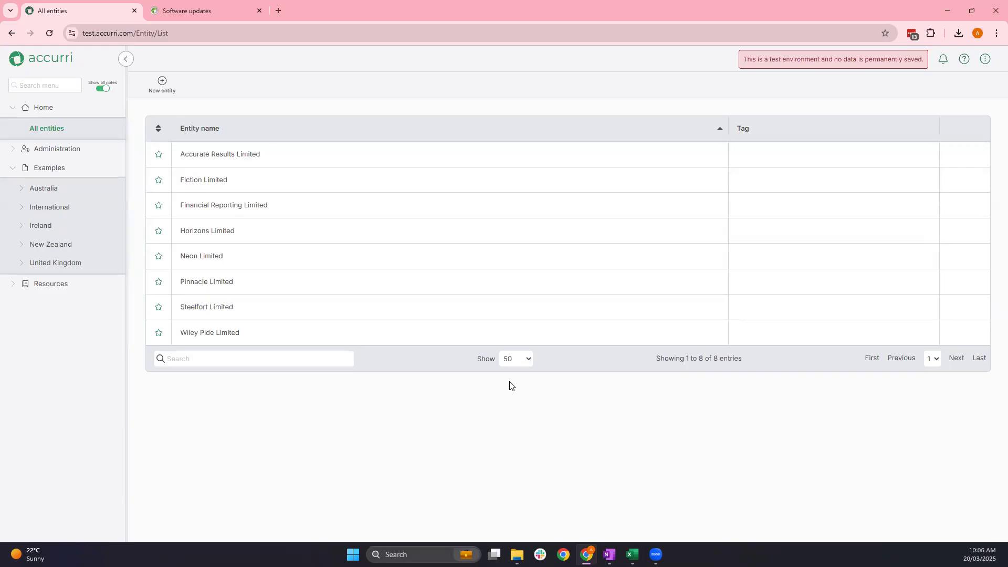
pyautogui.hotkey('alt', 'Tab')
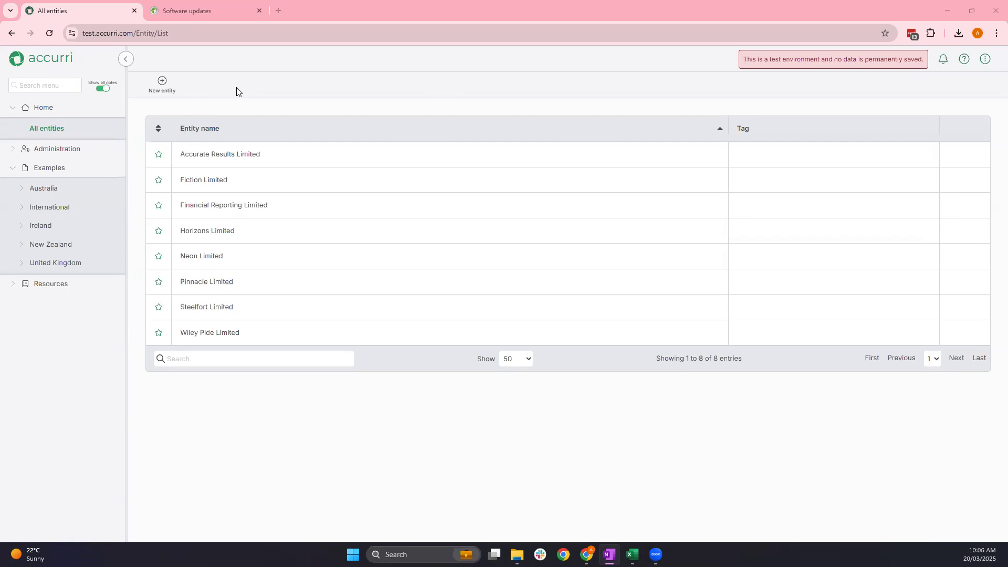
# Turn off the left-hand menu in the user preferences and look through the Home and Administration menus in the alternative layout
pyautogui.click(985, 60)
pyautogui.click(950, 100)
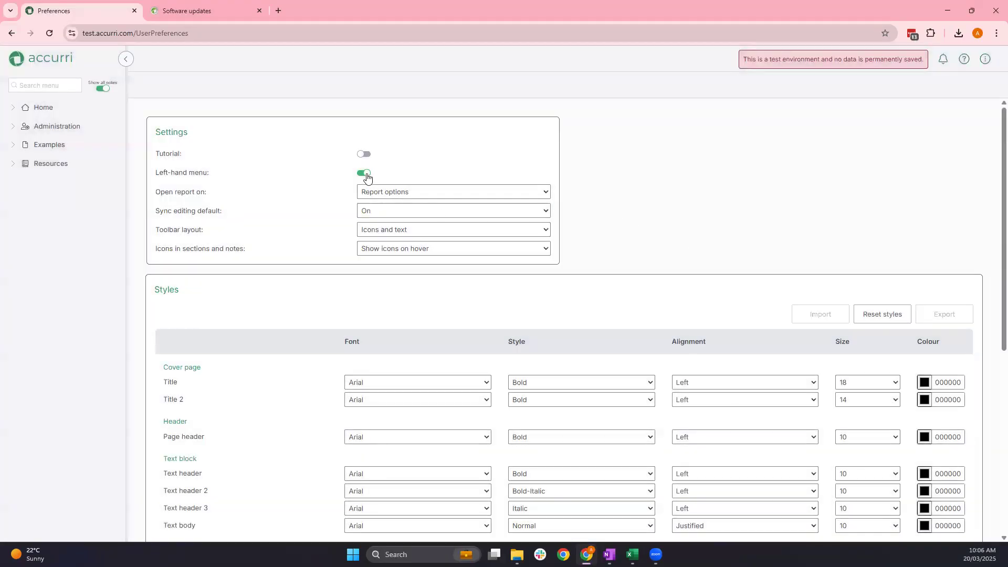
pyautogui.click(366, 175)
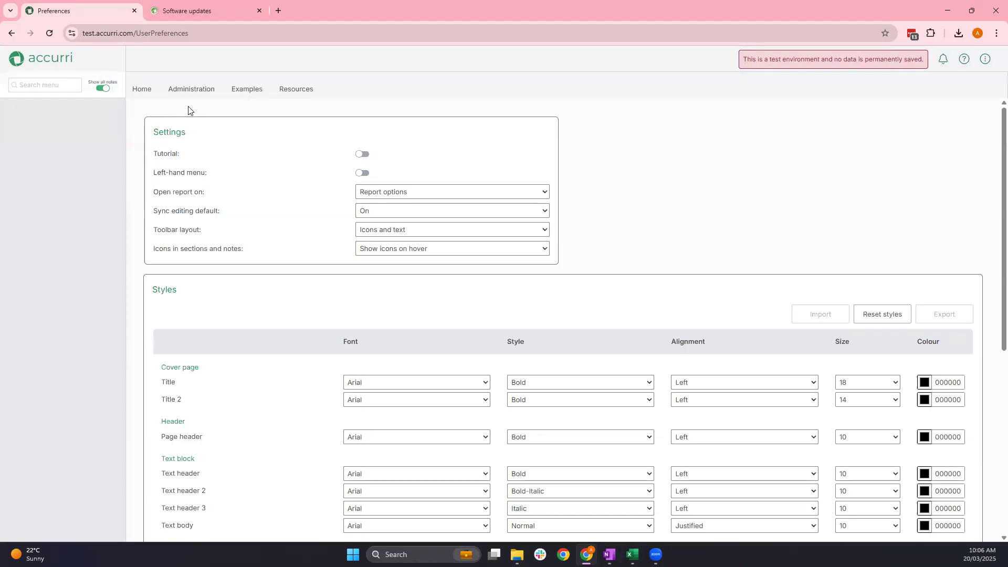
pyautogui.click(146, 90)
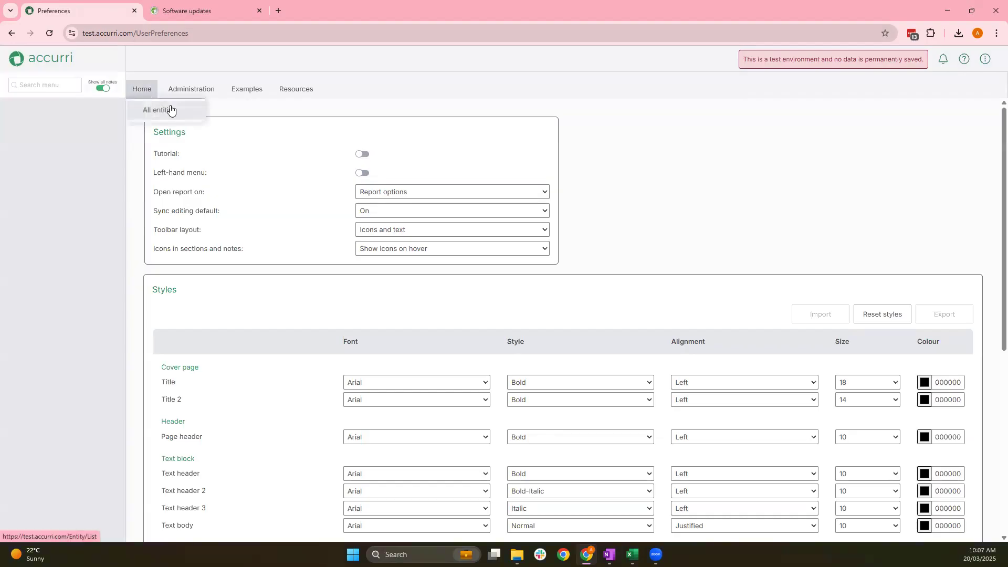
pyautogui.moveTo(177, 94)
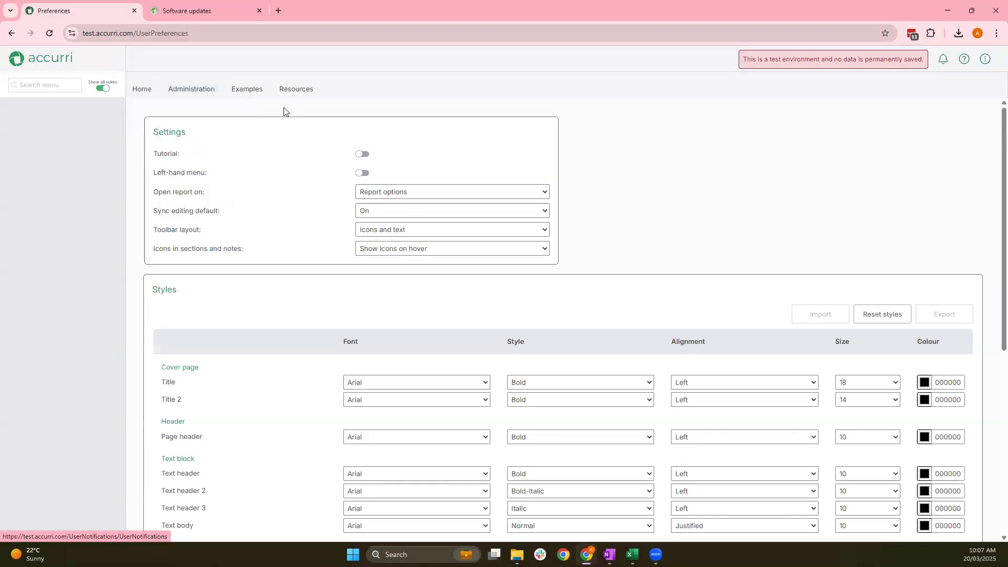
# Turn the left-hand menu back on in the preferences and return to the list of all entities
pyautogui.click(366, 174)
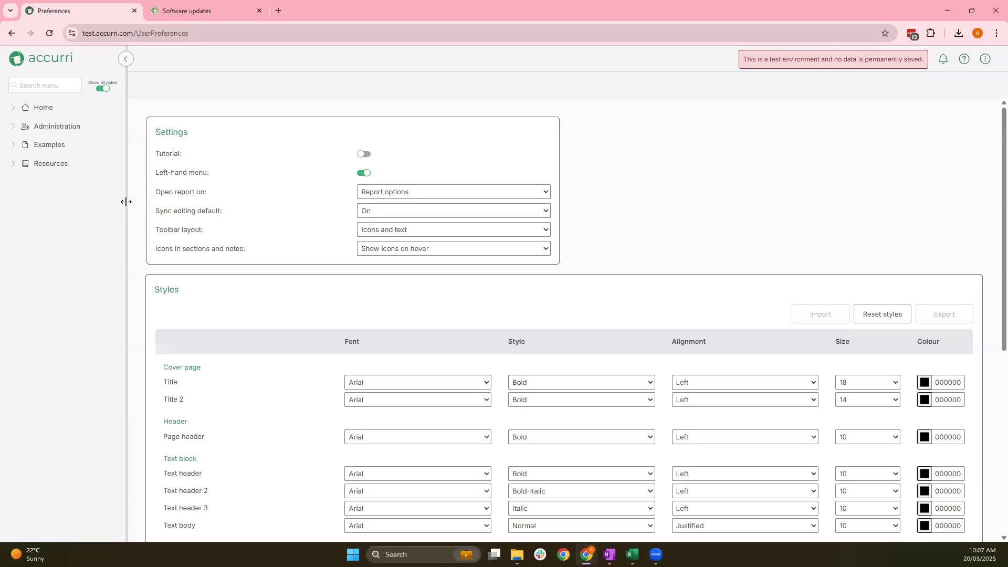
pyautogui.moveTo(126, 201)
pyautogui.mouseDown()
pyautogui.moveTo(175, 194)
pyautogui.moveTo(115, 198)
pyautogui.mouseUp()
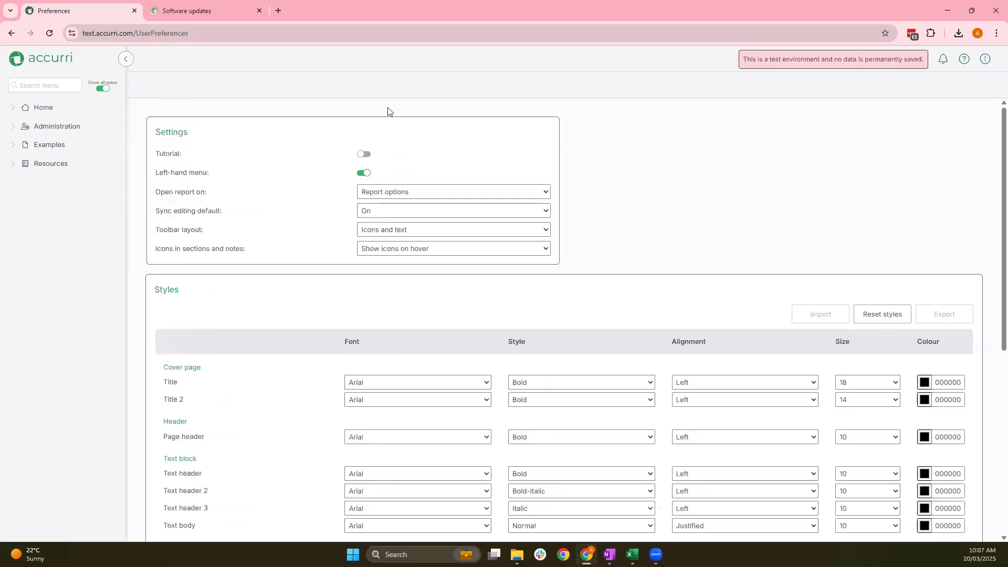
pyautogui.click(51, 113)
pyautogui.click(45, 128)
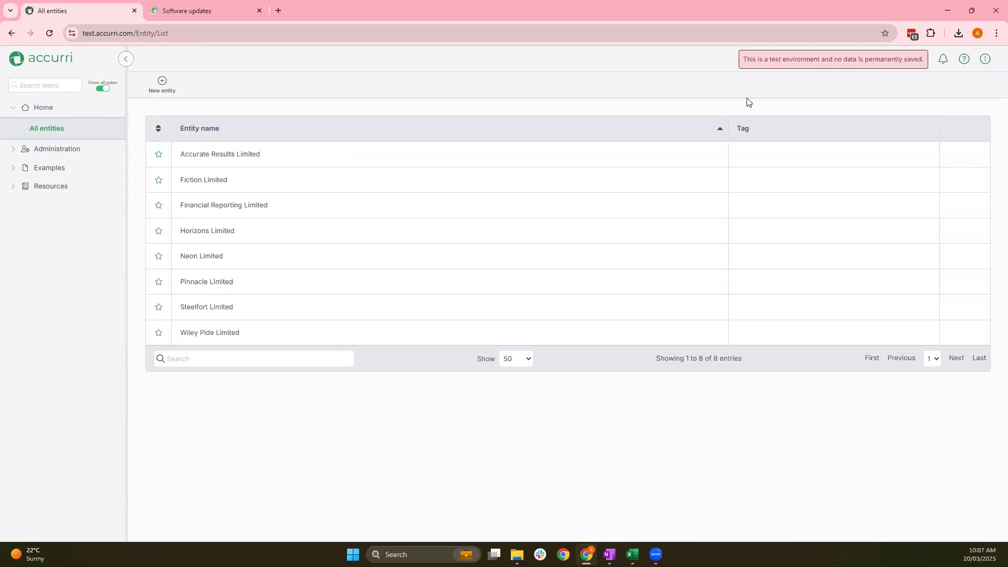
# Create a new entity with the legal name Demonstration Limited
pyautogui.hotkey('alt', 'Tab')
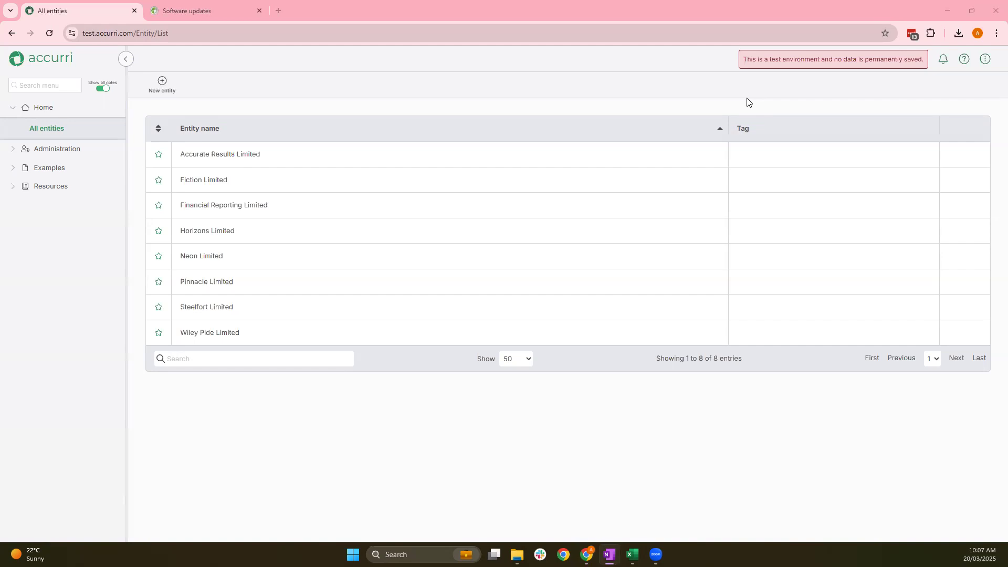
pyautogui.click(187, 102)
pyautogui.click(166, 93)
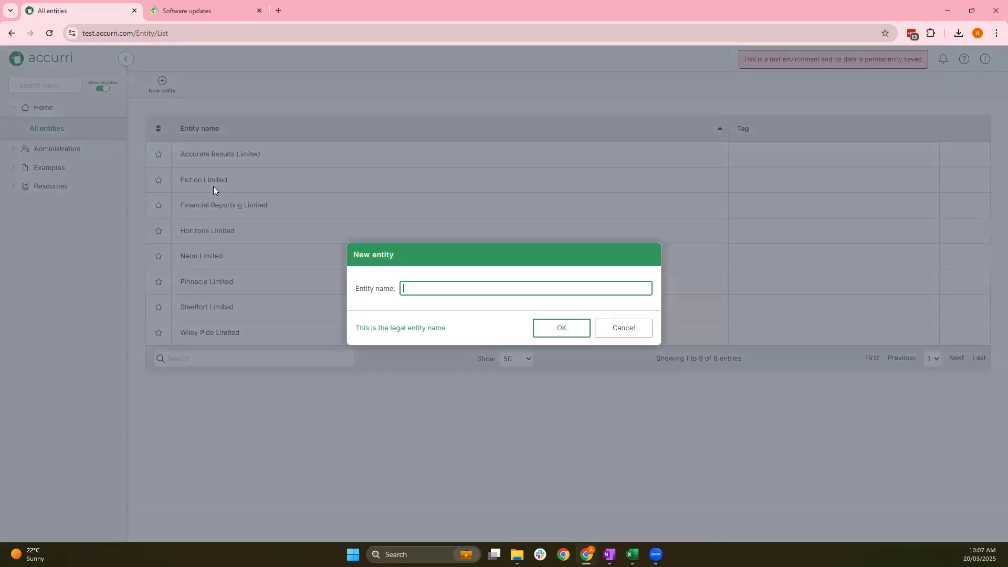
pyautogui.write('Demonstration Limited')
pyautogui.click(579, 327)
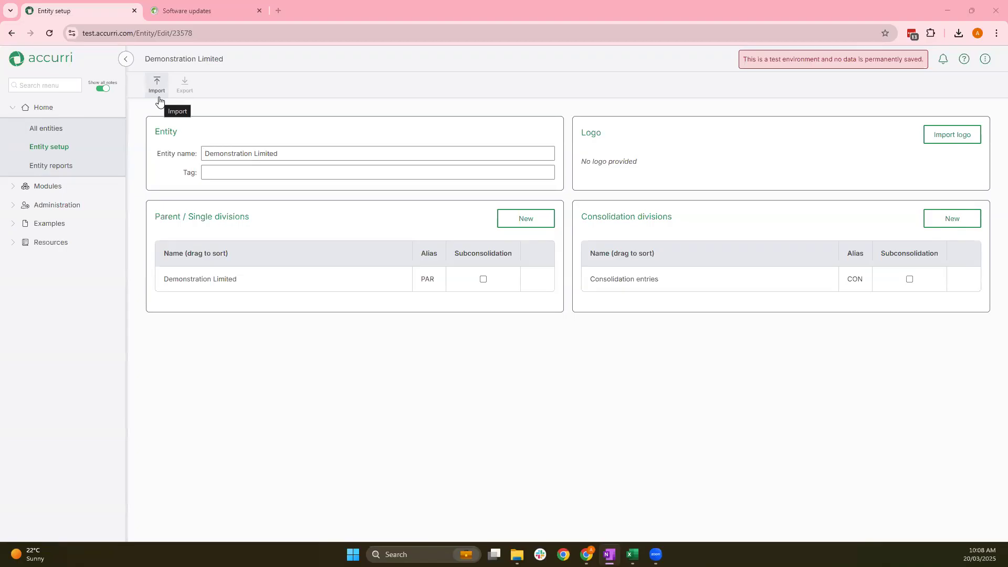
# Check the help page on editing entities, and import the consolidation divisions from Demonstration-Divisions.xlsx into the entity
pyautogui.click(964, 60)
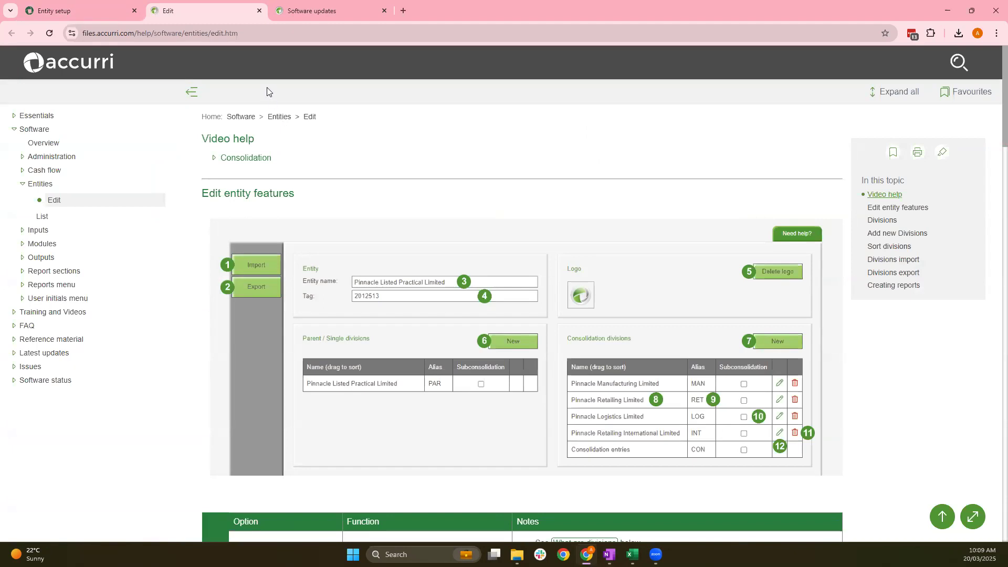
pyautogui.click(259, 11)
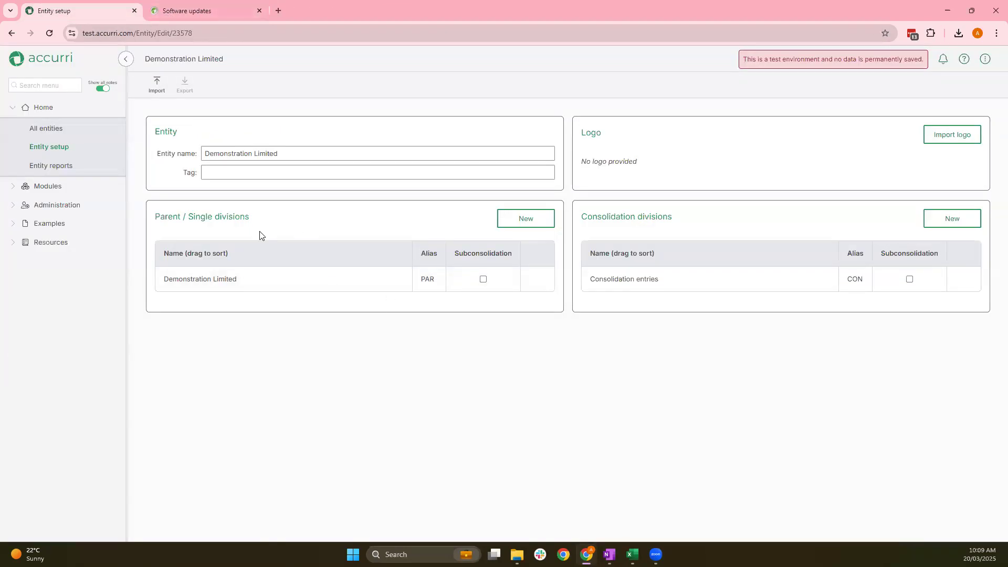
pyautogui.click(161, 95)
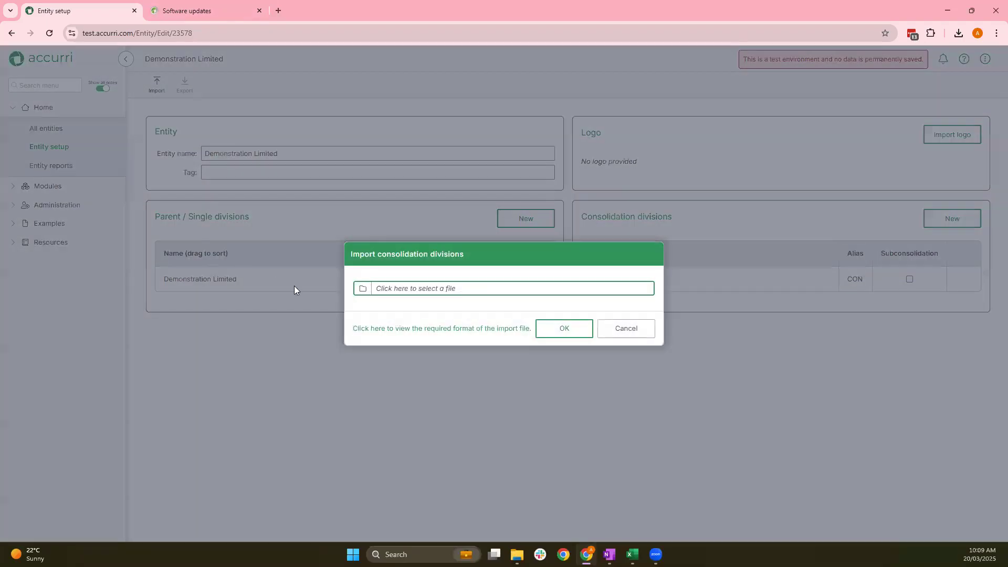
pyautogui.hotkey('alt', 'Tab')
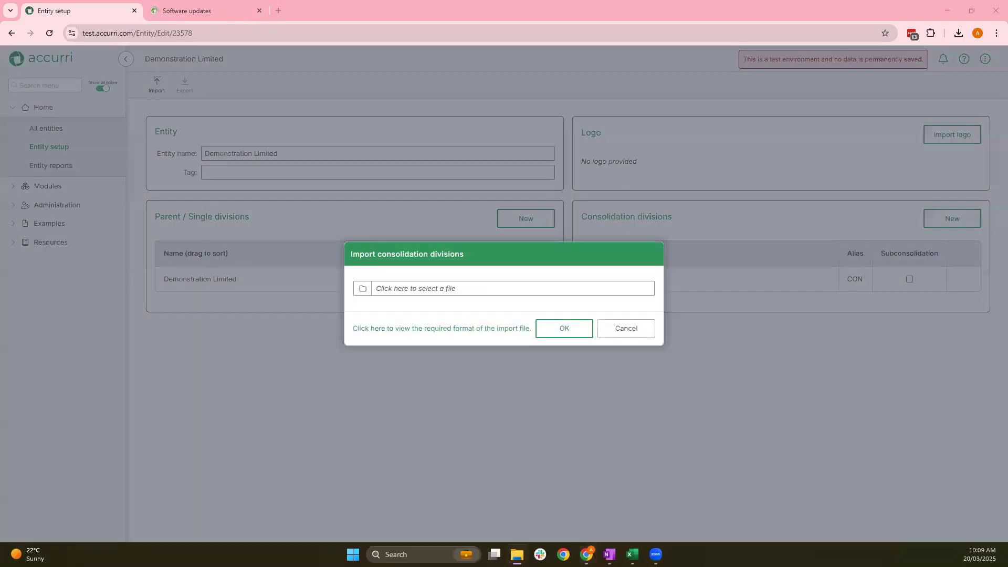
pyautogui.moveTo(226, 294); pyautogui.dragTo(460, 283)
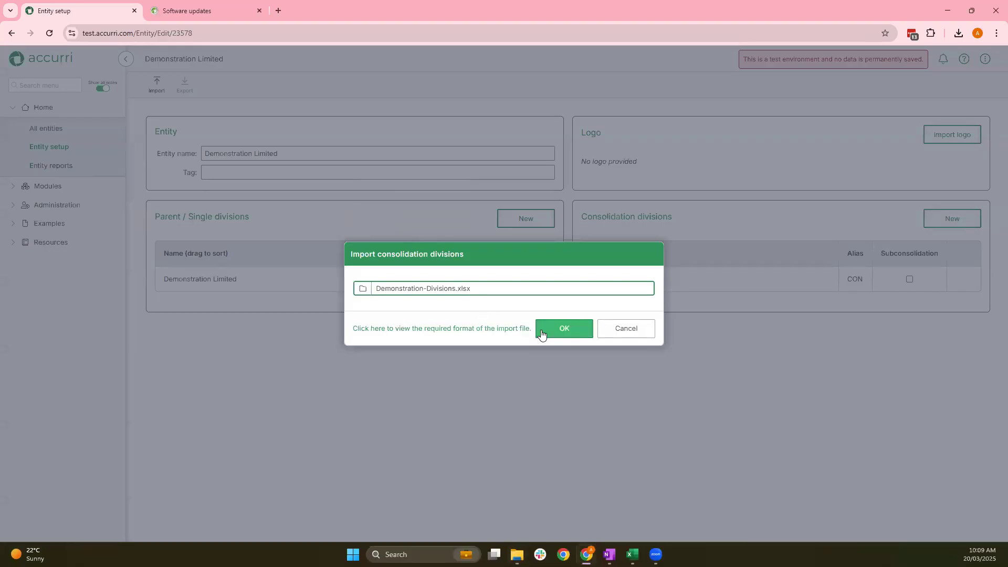
pyautogui.click(551, 330)
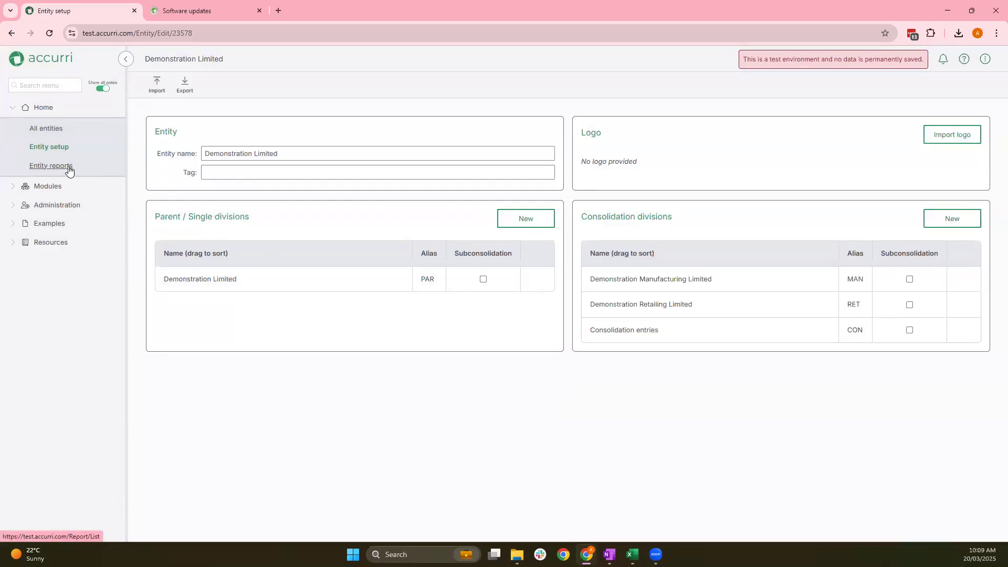
# Open the entity's report list and review its filter and entries-per-page options
pyautogui.click(69, 168)
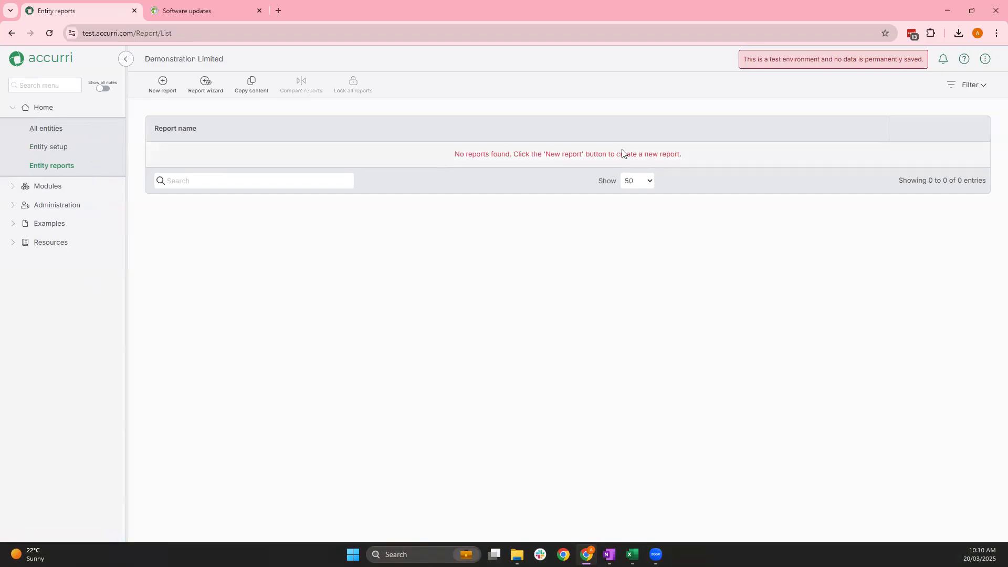
pyautogui.click(986, 88)
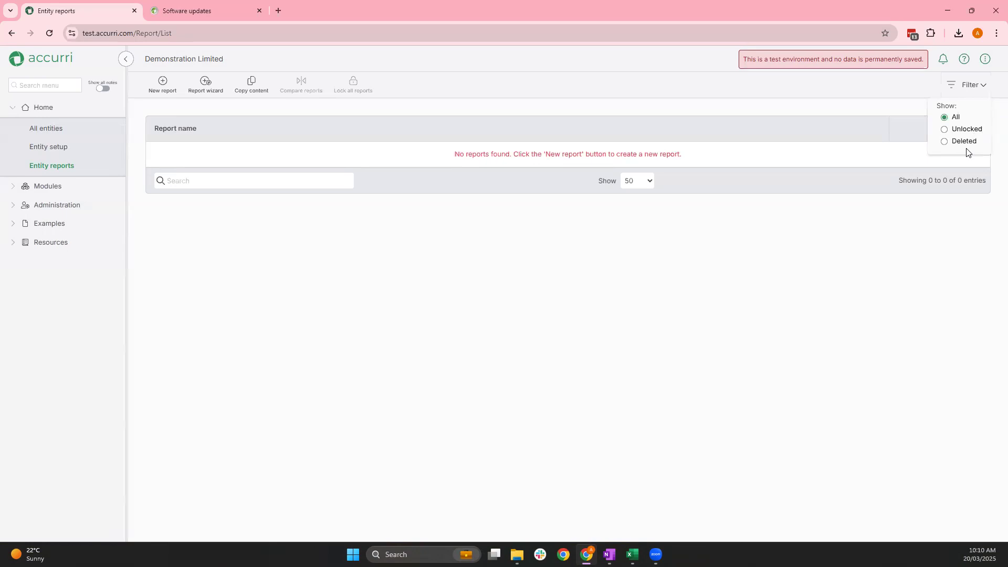
pyautogui.click(558, 289)
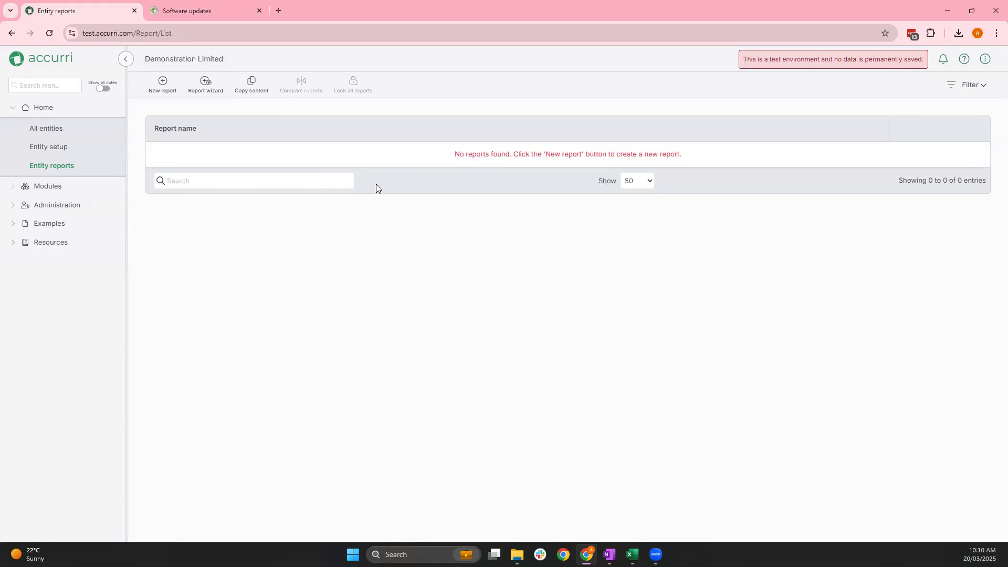
pyautogui.click(630, 182)
pyautogui.click(631, 182)
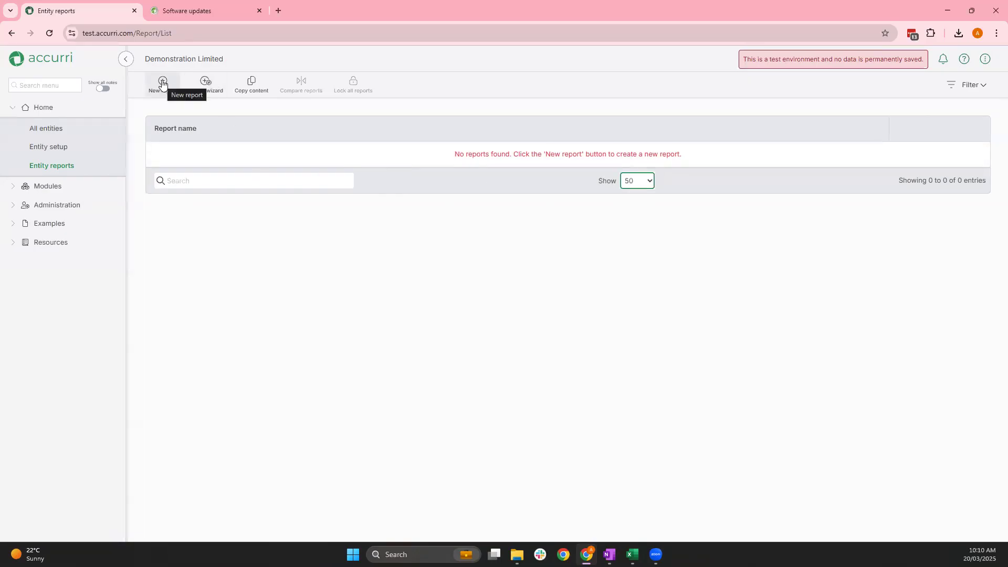
# Create a new report for the entity with the version Draft 1
pyautogui.click(162, 84)
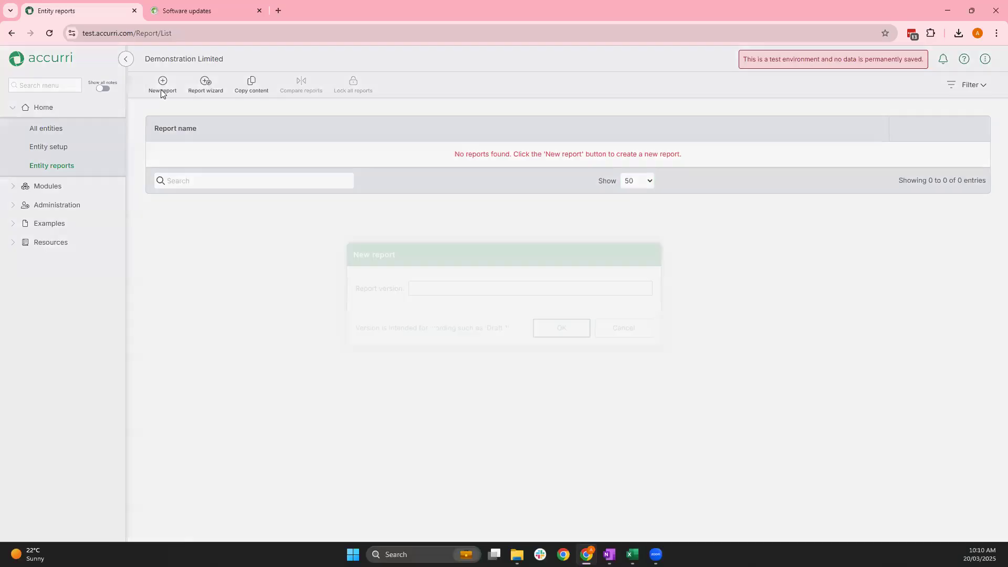
pyautogui.write('Draft 1')
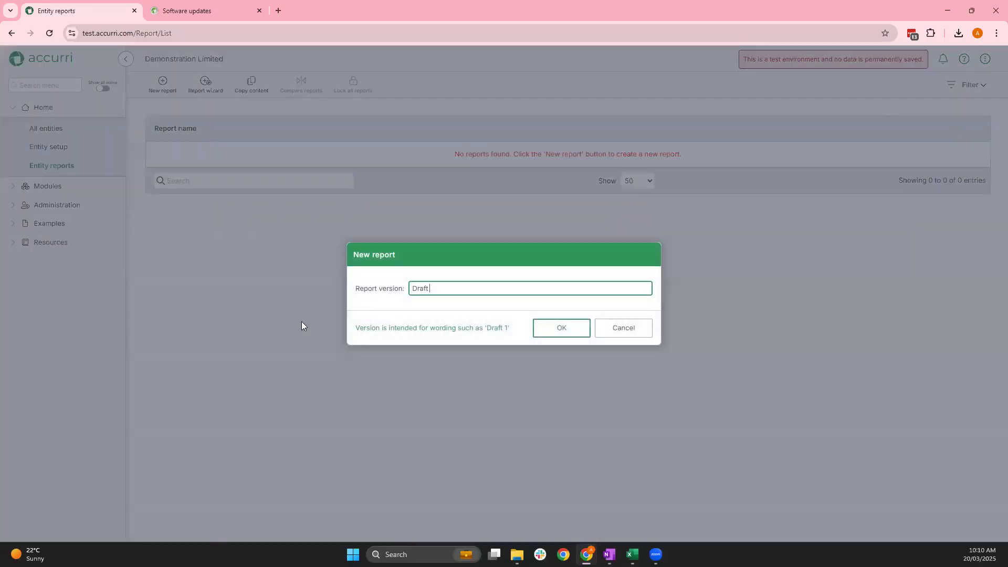
pyautogui.click(558, 329)
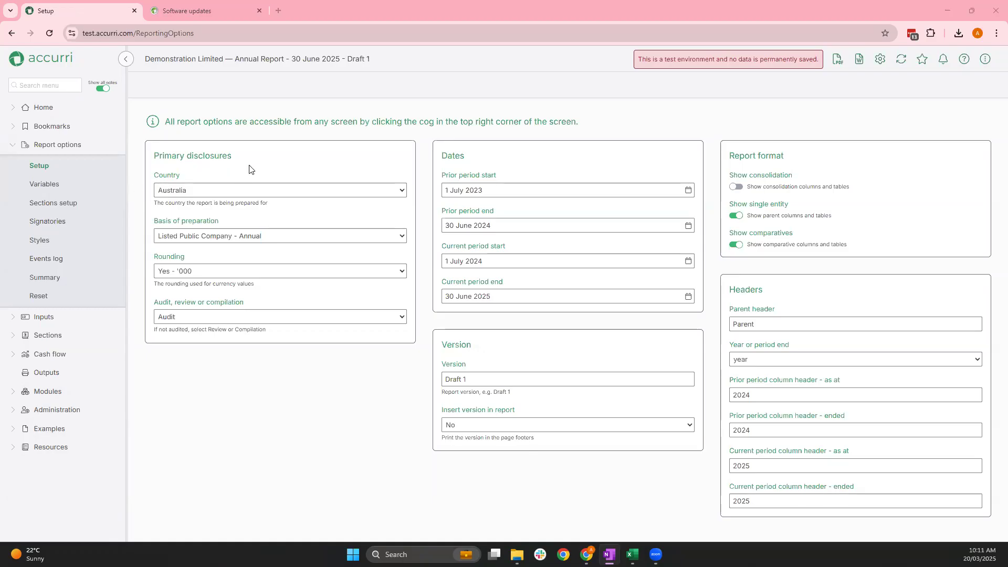
# Review the country and basis of preparation choices, and enable Show consolidation in the report format
pyautogui.click(377, 188)
pyautogui.click(377, 188)
pyautogui.click(375, 239)
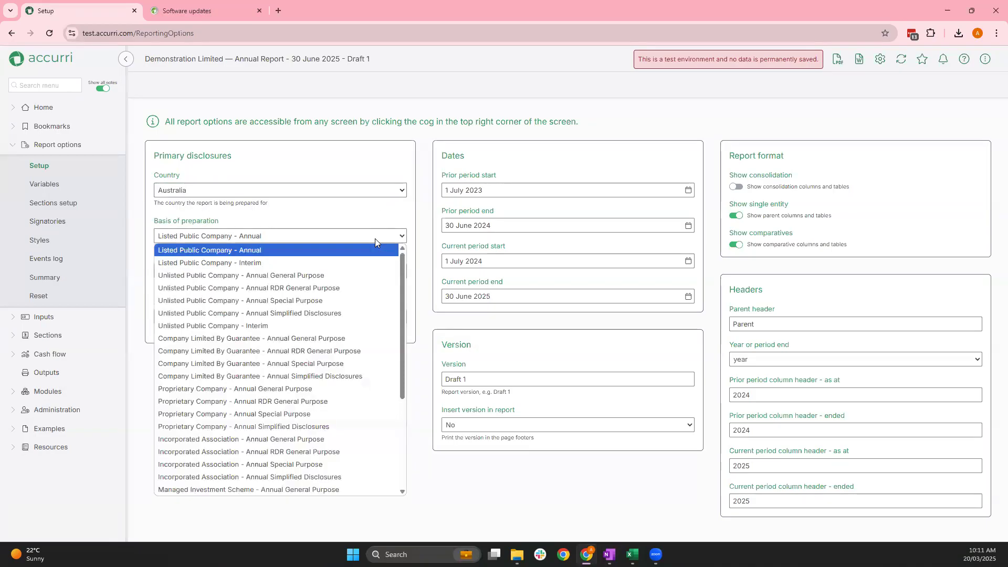
pyautogui.click(376, 240)
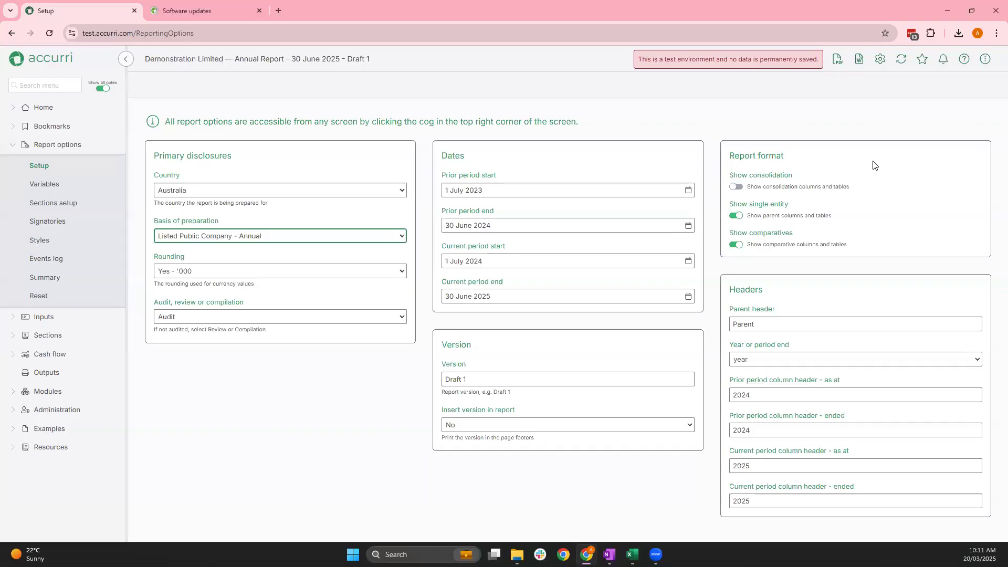
pyautogui.click(736, 188)
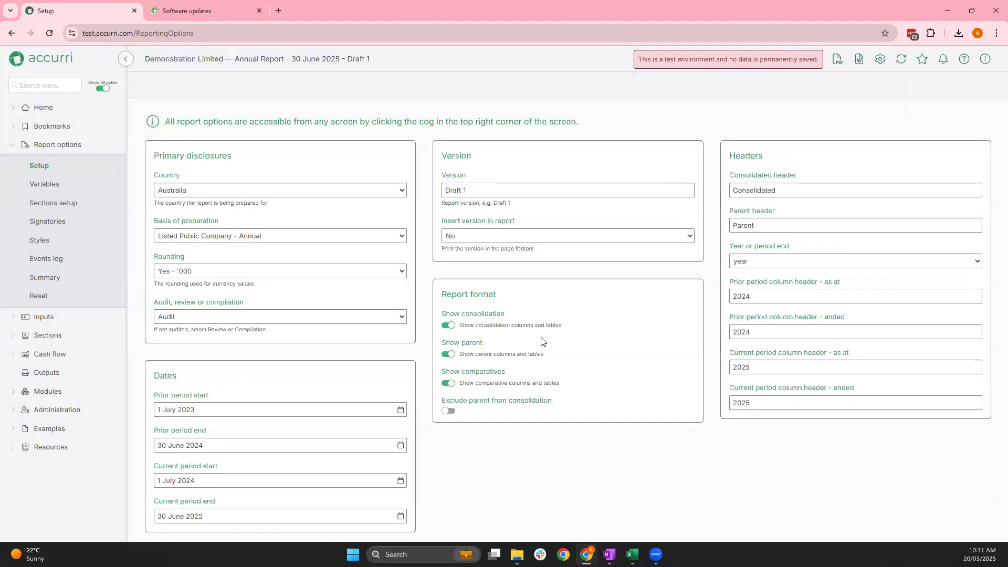
# Disable Show parent in the report format, and switch off the Attributable to owners inclusion in the report options
pyautogui.click(449, 355)
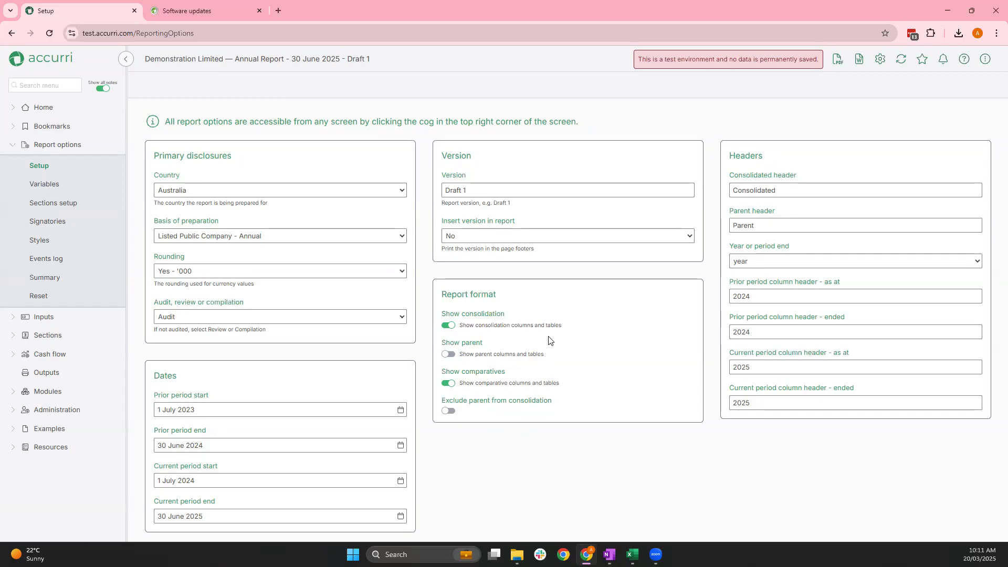
pyautogui.click(880, 60)
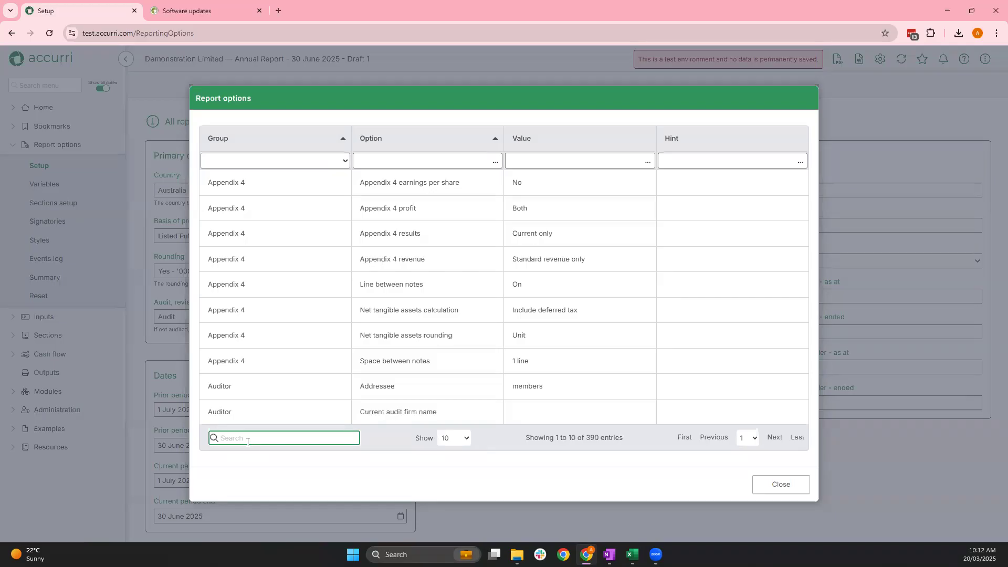
pyautogui.write('attributable')
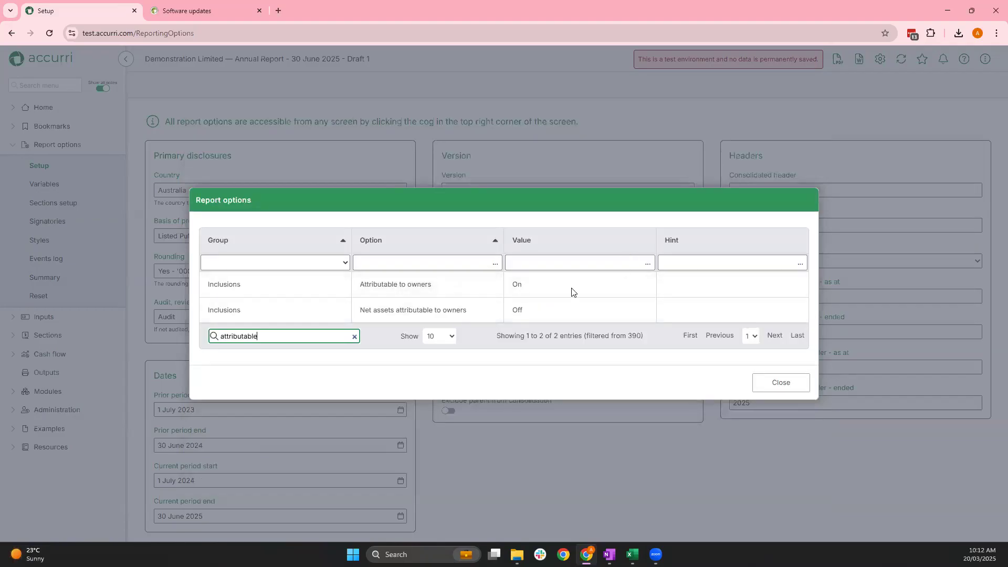
pyautogui.click(530, 293)
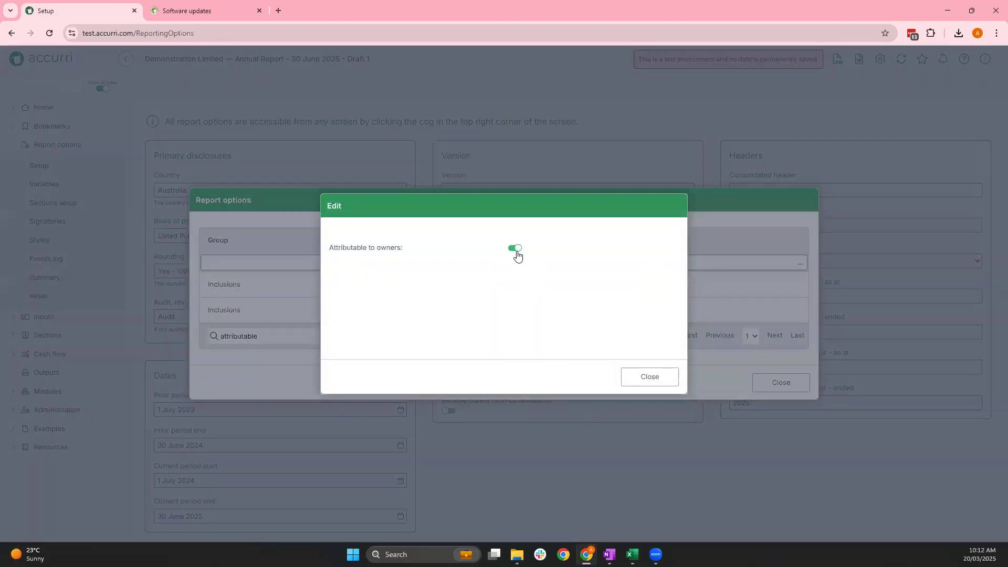
pyautogui.click(516, 250)
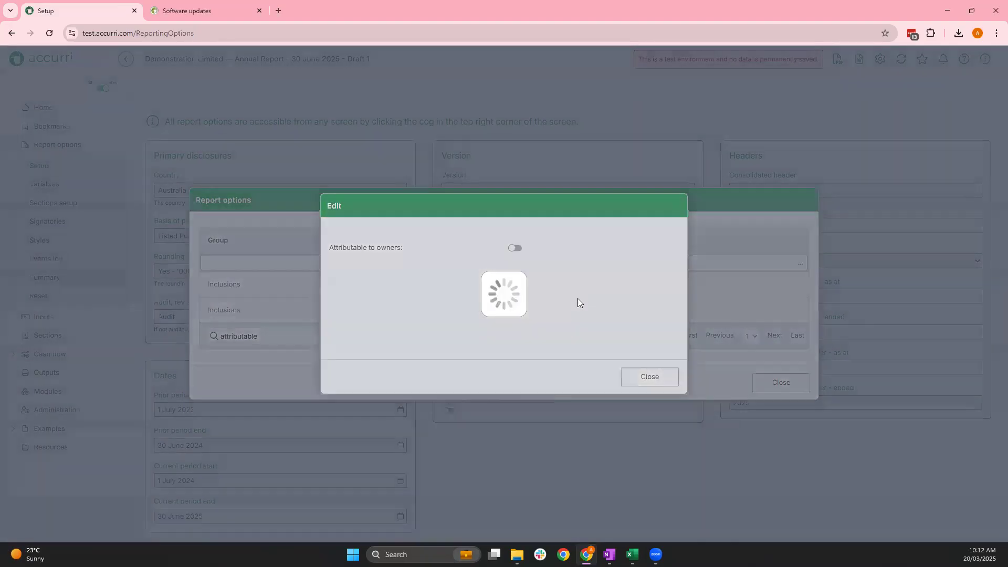
pyautogui.click(655, 384)
# Find the Present entity reference as variable in the report options and set it to group
pyautogui.click(259, 336)
pyautogui.moveTo(259, 336); pyautogui.dragTo(217, 336)
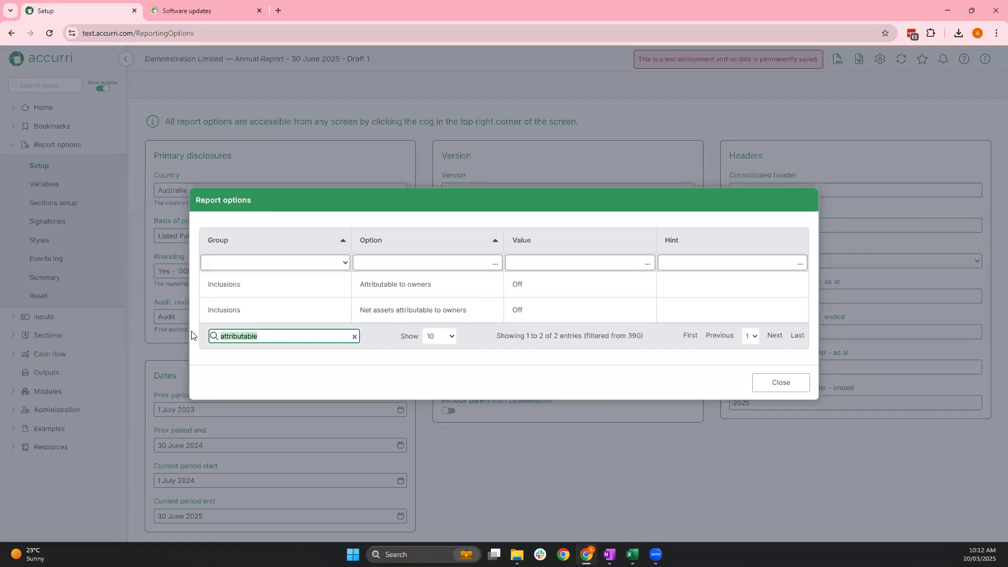
pyautogui.write('entity')
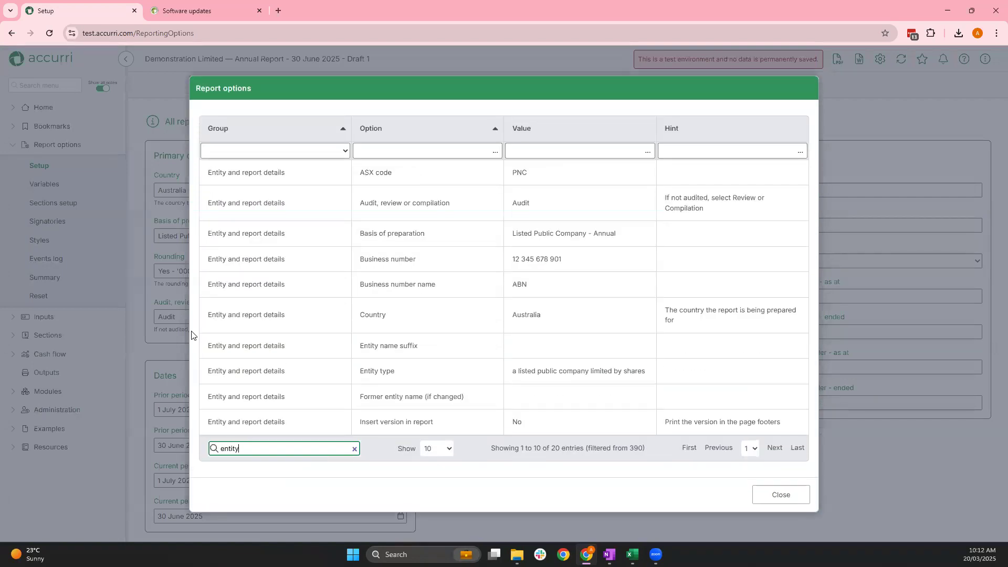
pyautogui.write(' refe')
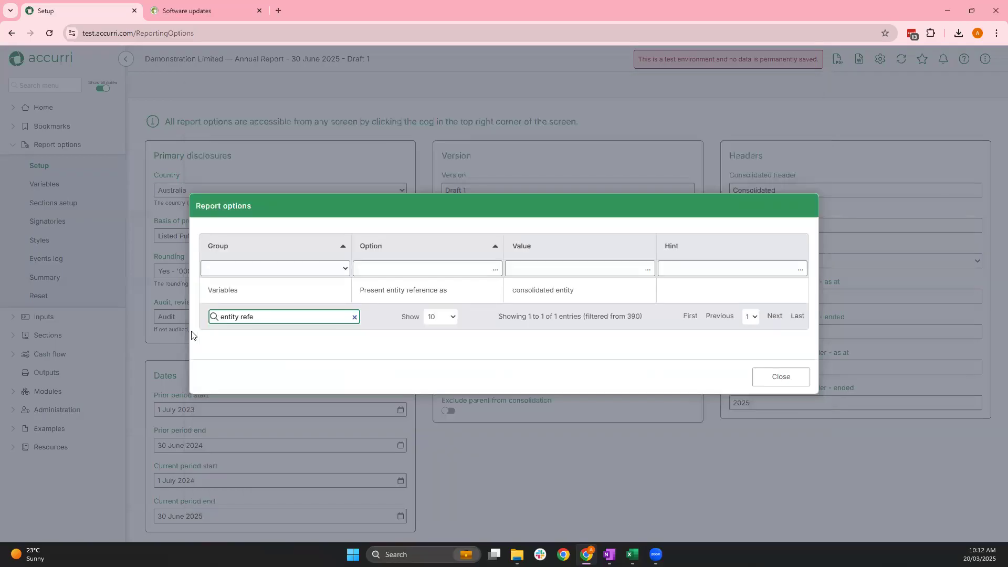
pyautogui.click(544, 300)
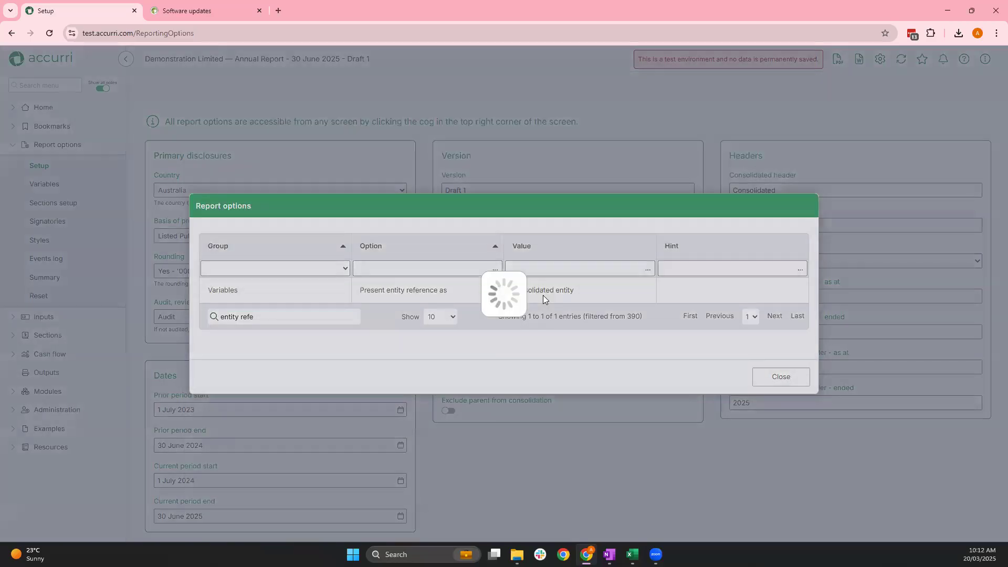
pyautogui.moveTo(575, 247); pyautogui.dragTo(315, 248)
pyautogui.write('group')
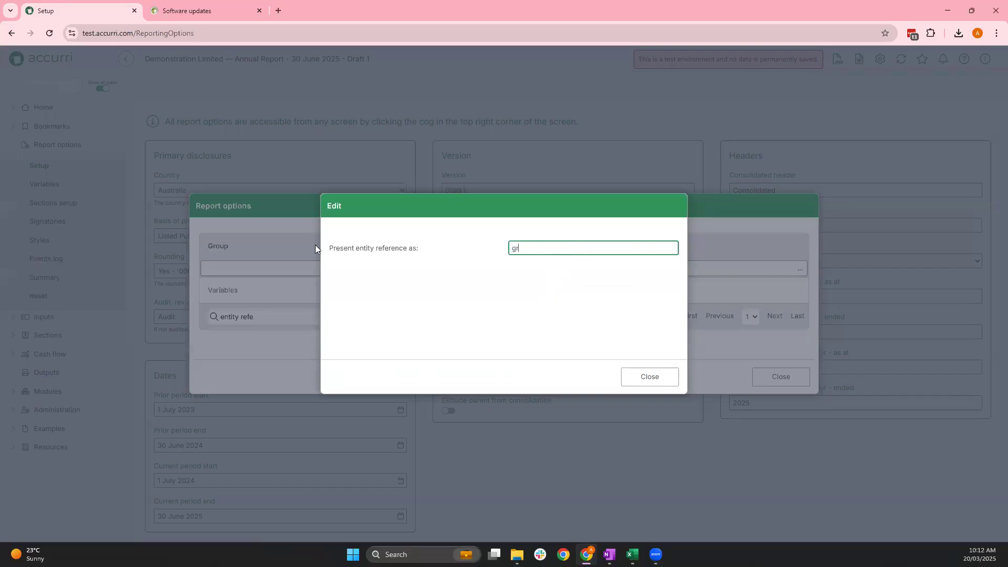
pyautogui.click(637, 319)
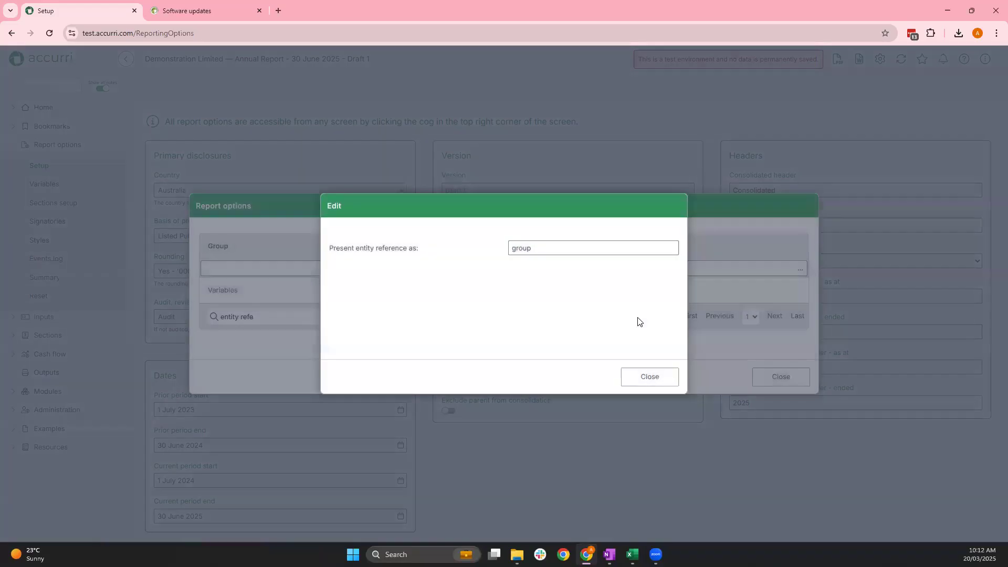
pyautogui.click(647, 376)
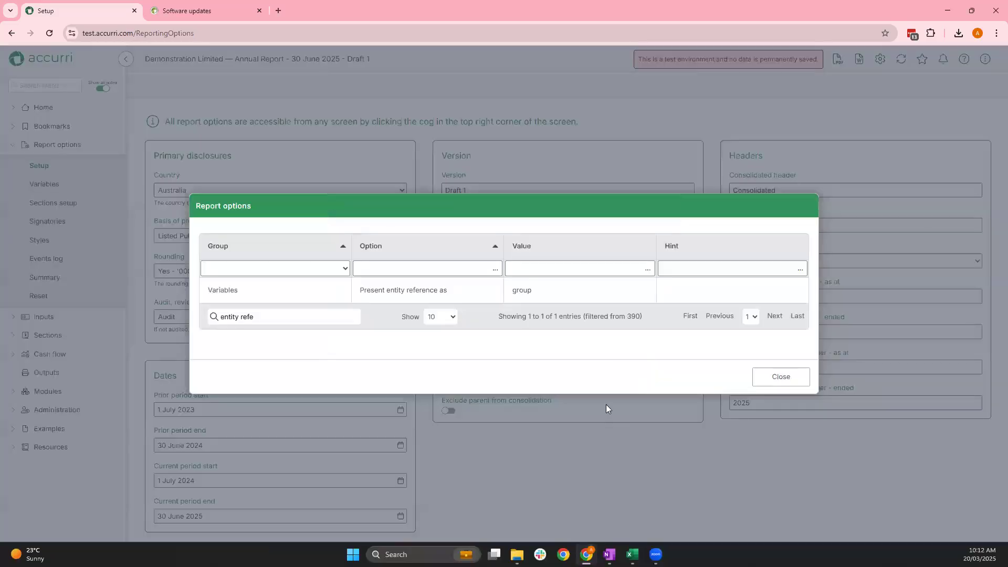
pyautogui.click(778, 382)
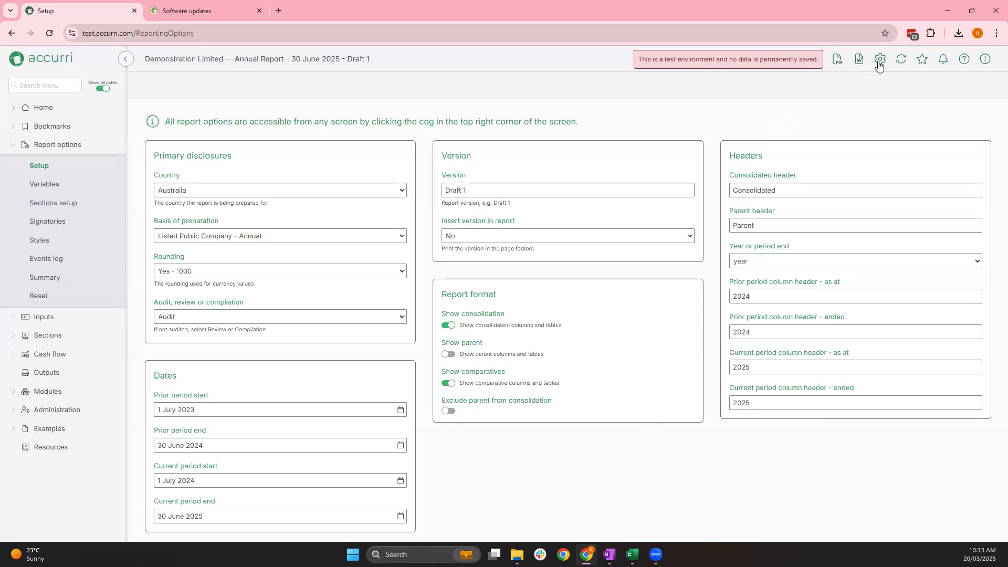
# Review the report's custom variables page and the sections setup, including the print setting of each section
pyautogui.hotkey('alt', 'Tab')
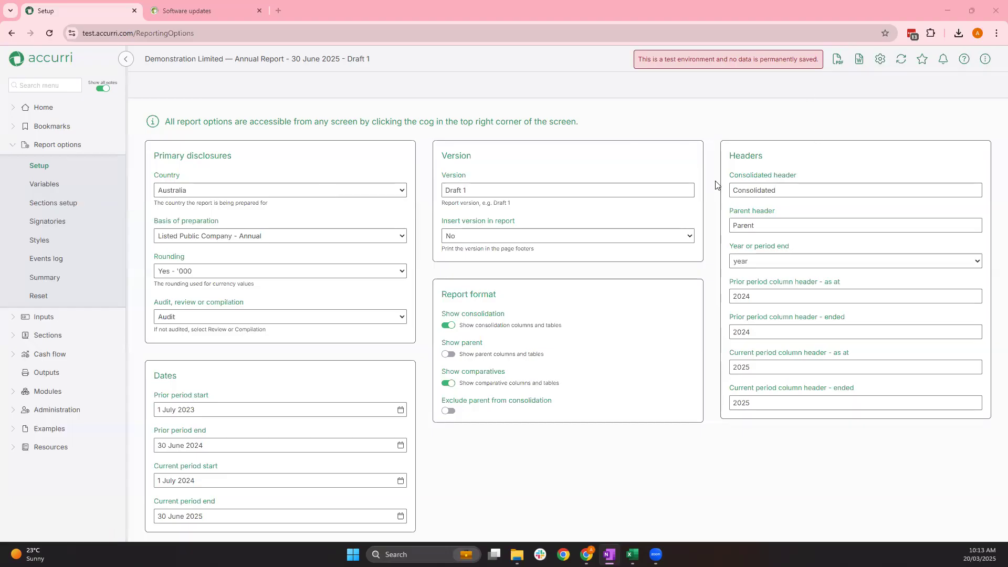
pyautogui.click(64, 186)
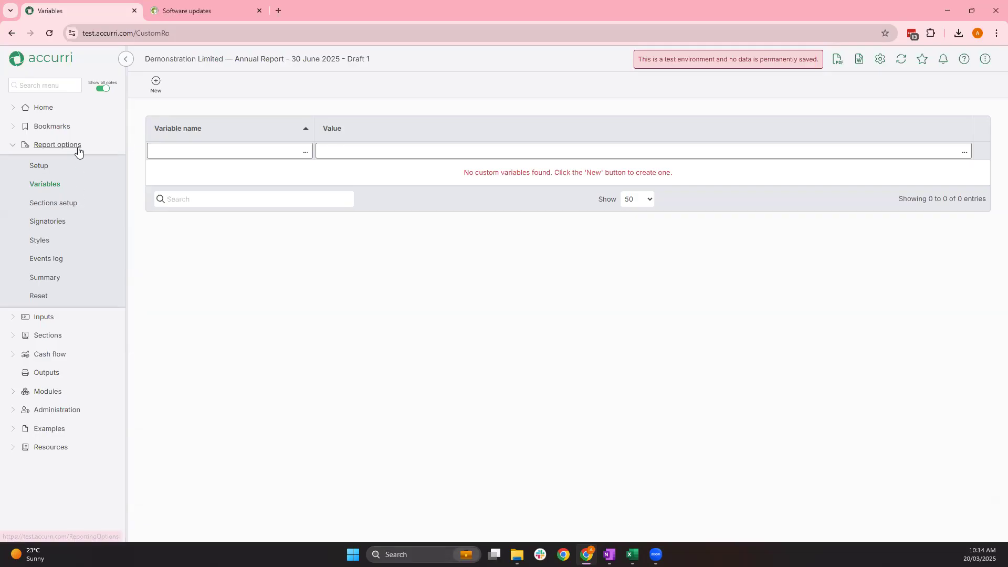
pyautogui.click(71, 336)
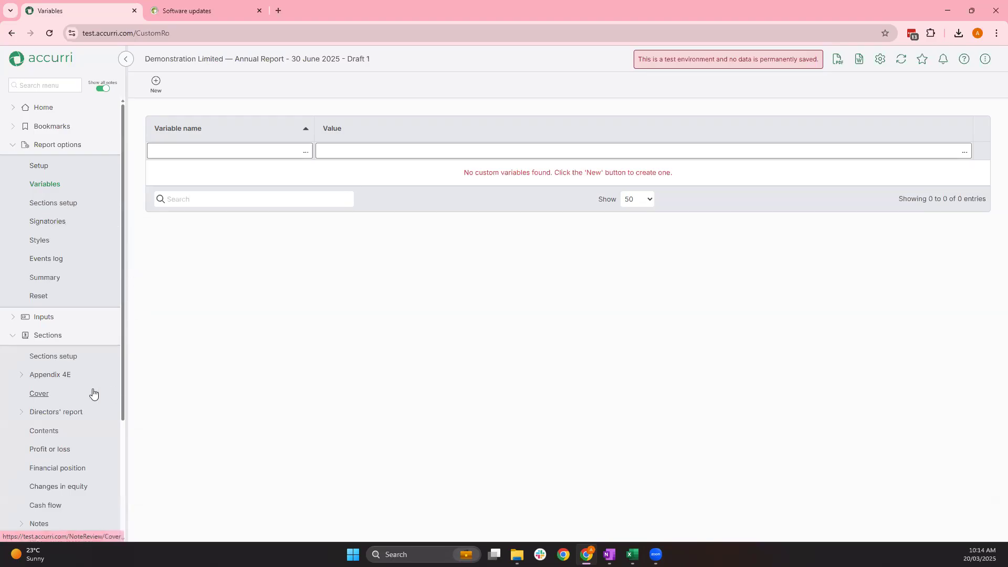
pyautogui.click(92, 208)
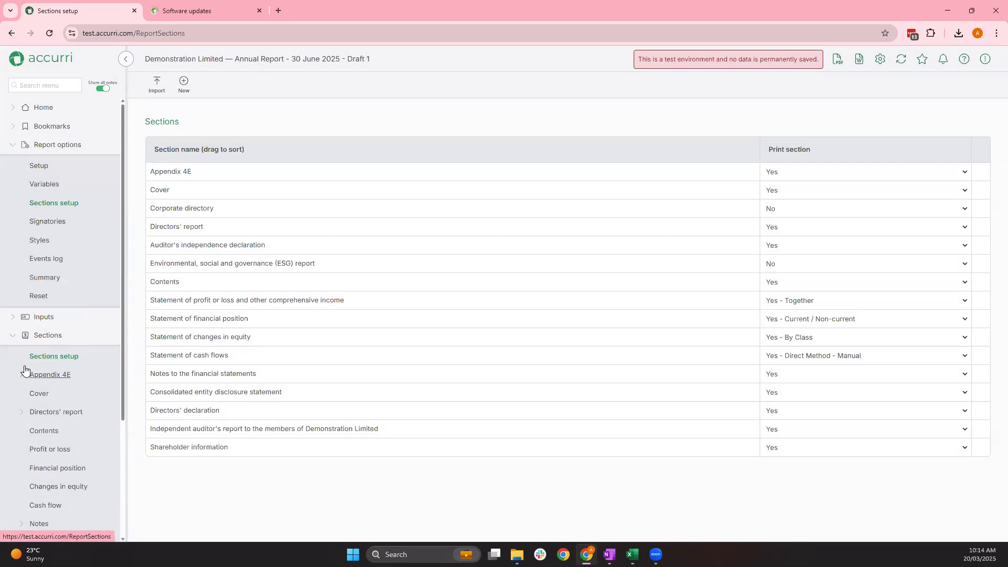
pyautogui.click(48, 336)
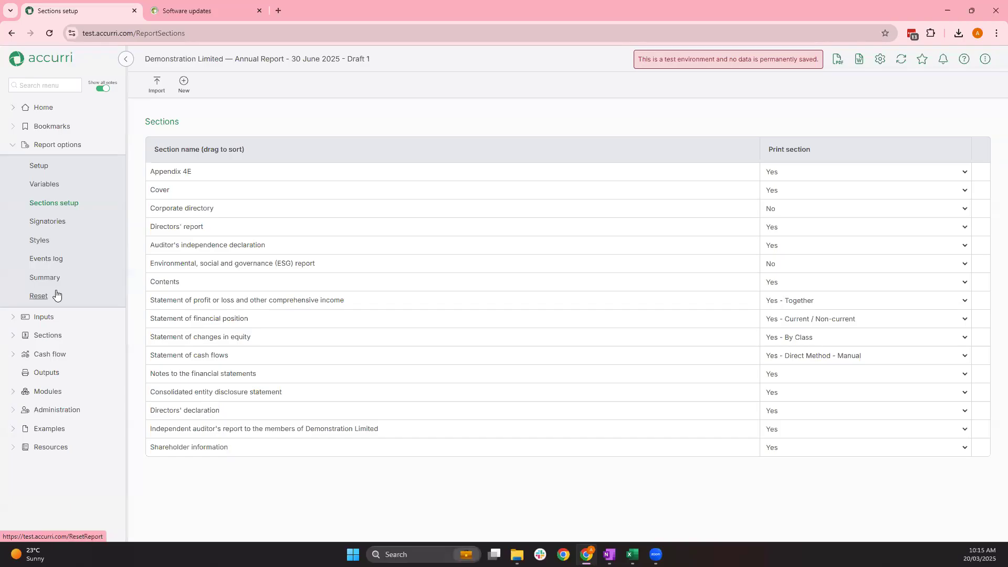
pyautogui.hotkey('alt', 'Tab')
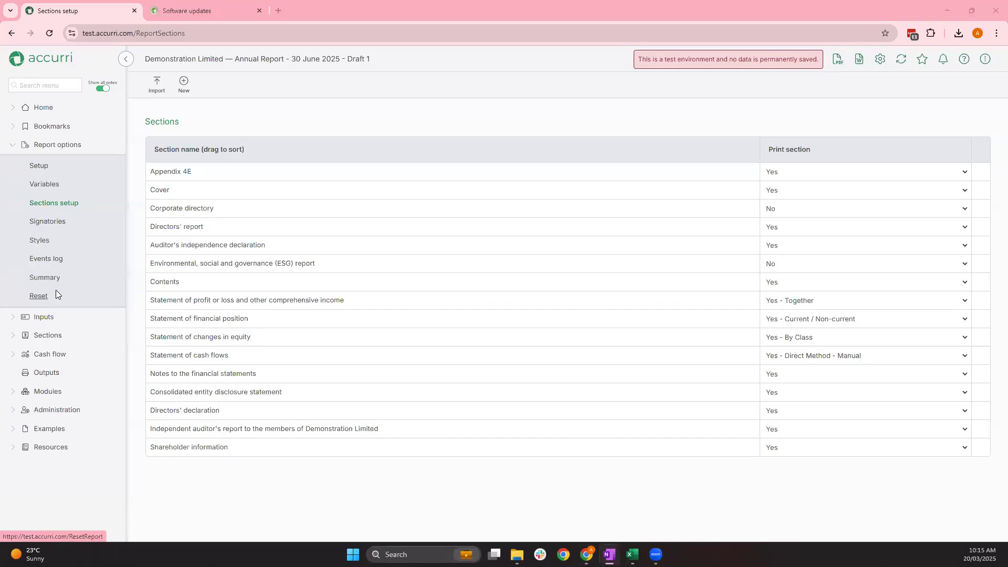
# Go to the report's trial balance inputs and bring up the trial balance import methods
pyautogui.click(68, 147)
pyautogui.click(67, 167)
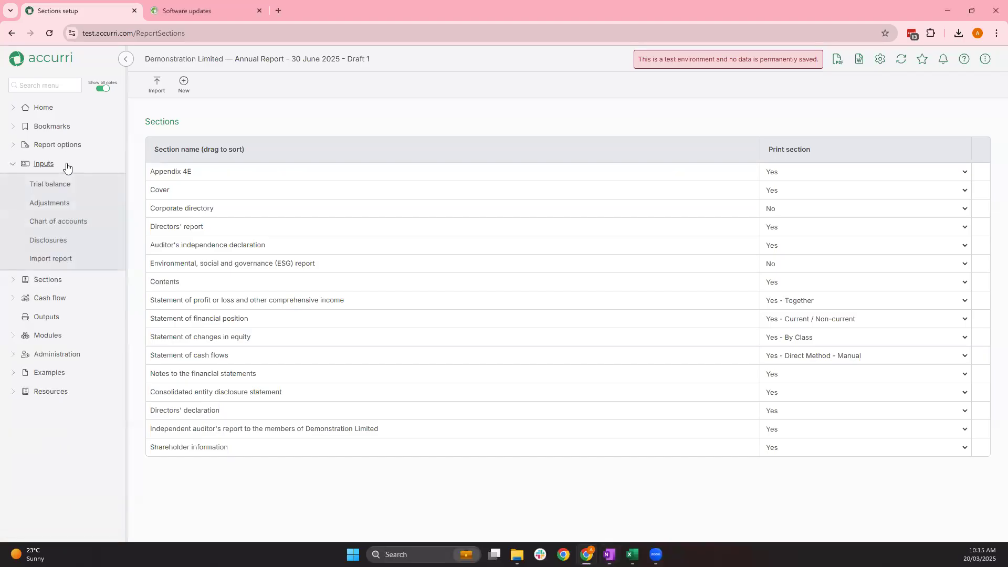
pyautogui.click(34, 185)
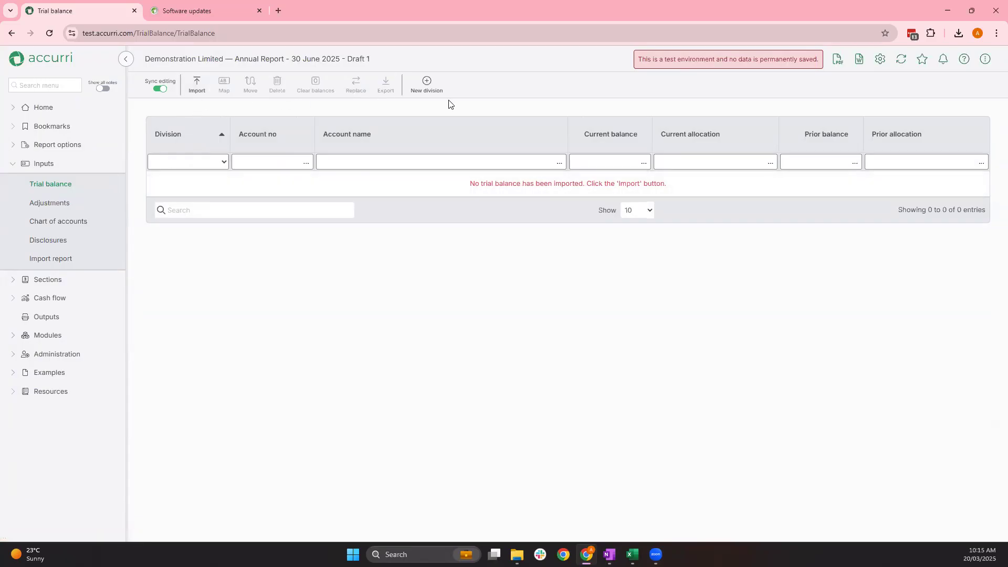
pyautogui.click(192, 92)
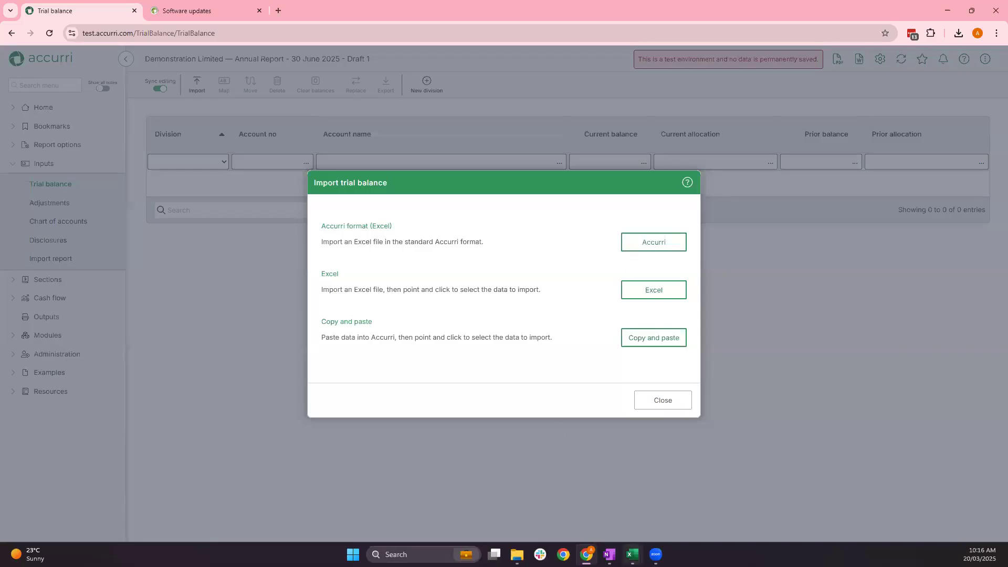
# Switch to the Demonstration-TrialBalance-Consol-Current&Prior workbook in Excel and examine columns A to D on the PAR sheet
pyautogui.moveTo(632, 555)
pyautogui.click(507, 486)
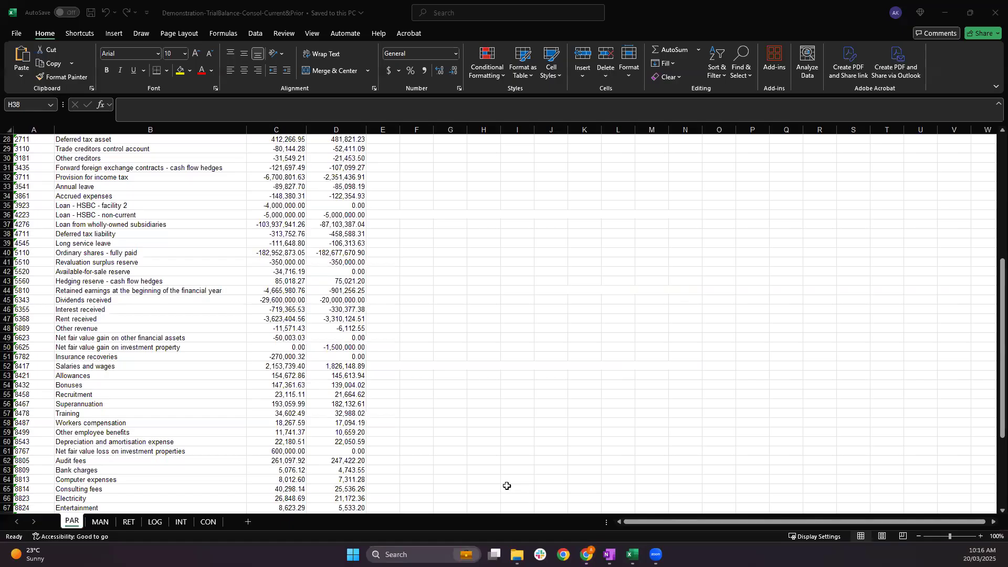
pyautogui.click(32, 130)
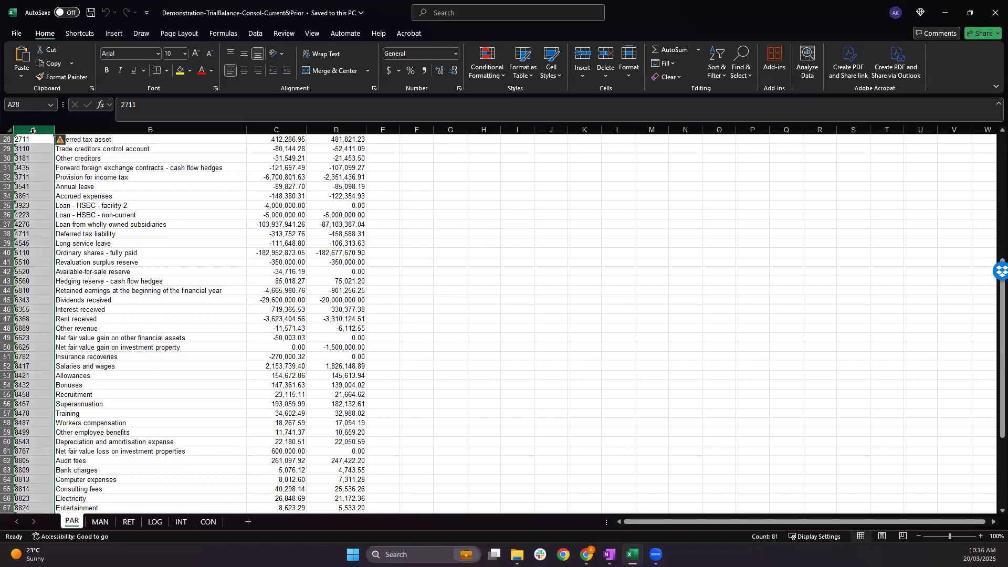
pyautogui.click(214, 129)
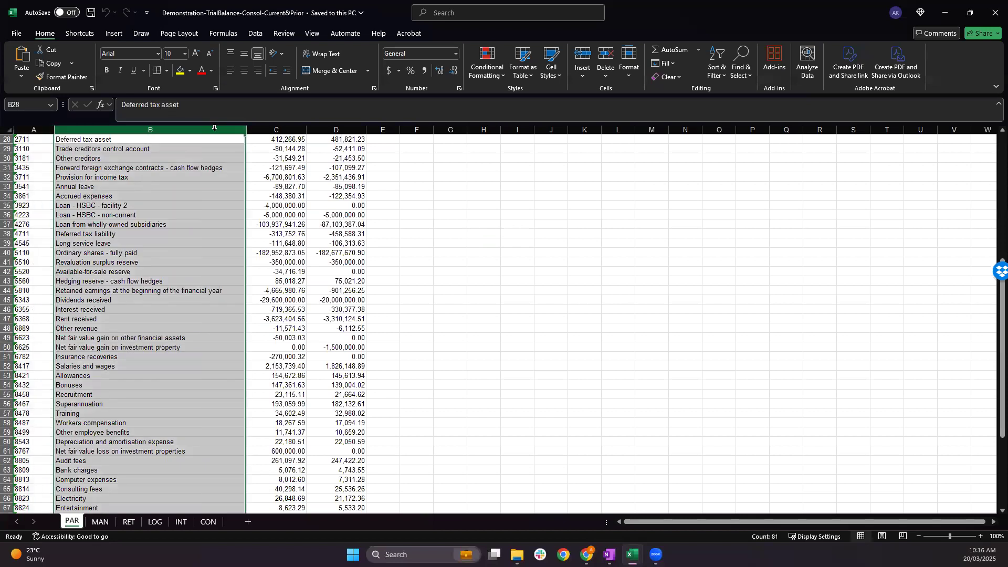
pyautogui.click(297, 130)
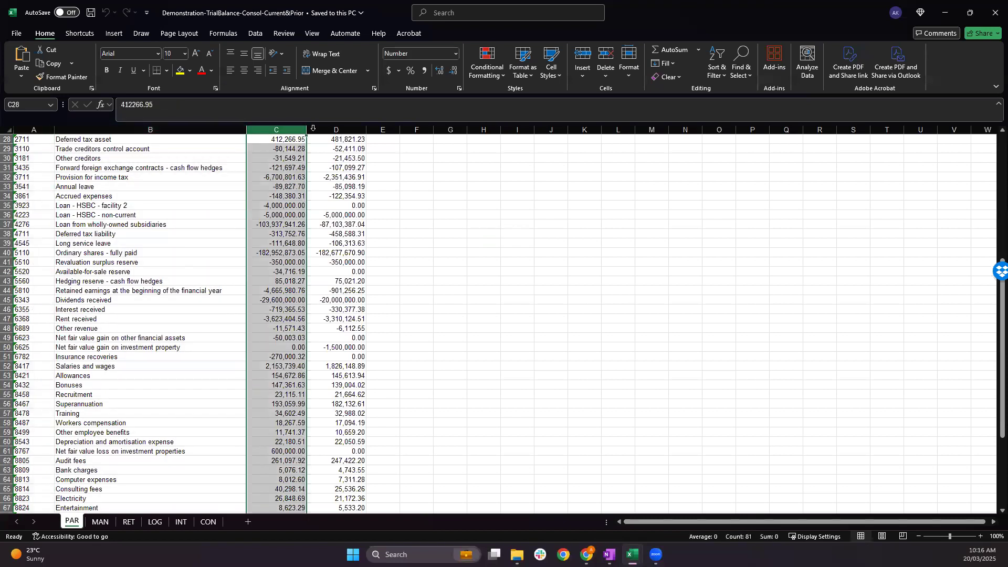
pyautogui.click(321, 129)
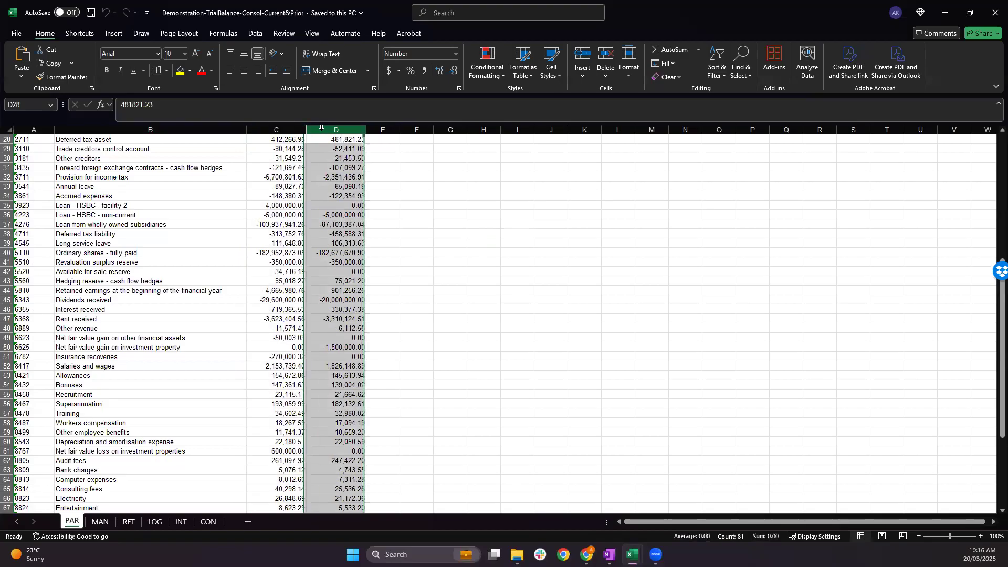
# Look through the trial balances on the MAN, RET and LOG sheets, and return to Accurri in the browser
pyautogui.click(99, 522)
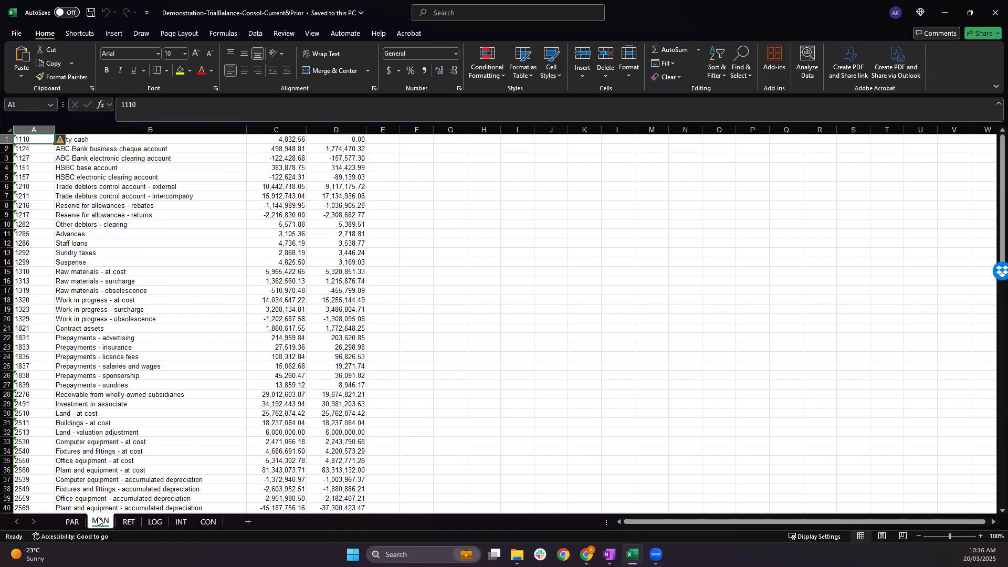
pyautogui.click(129, 523)
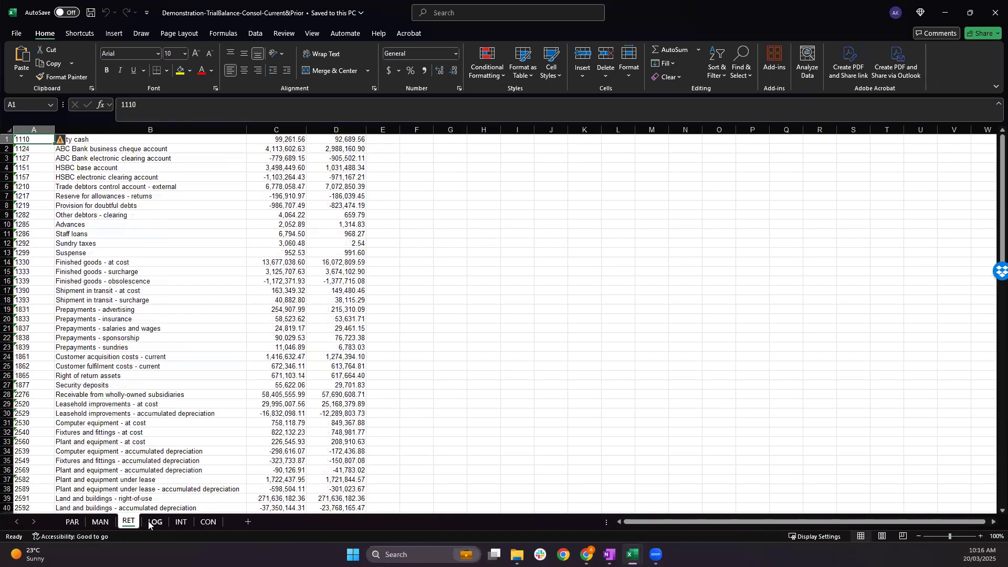
pyautogui.click(149, 523)
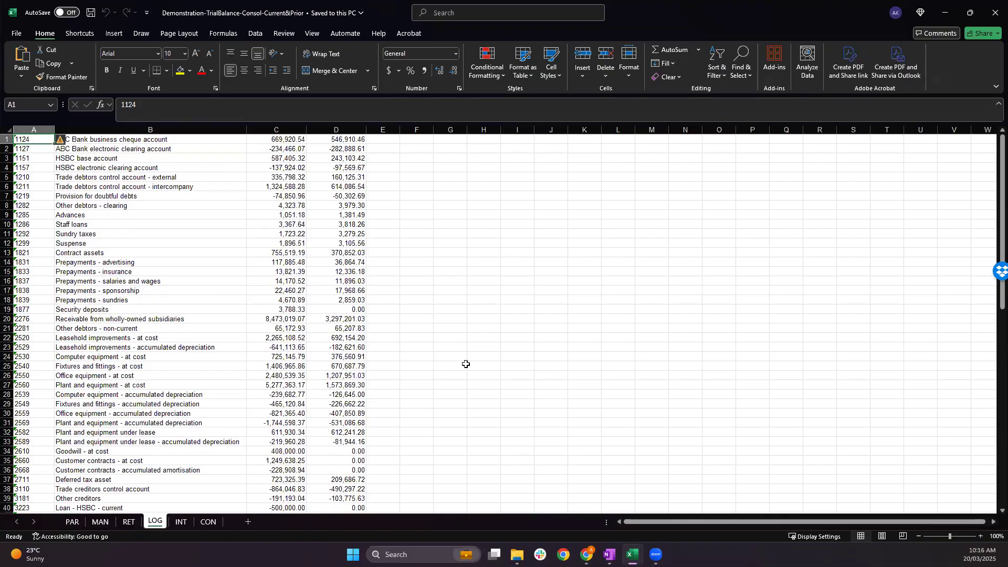
pyautogui.moveTo(587, 554)
pyautogui.click(578, 468)
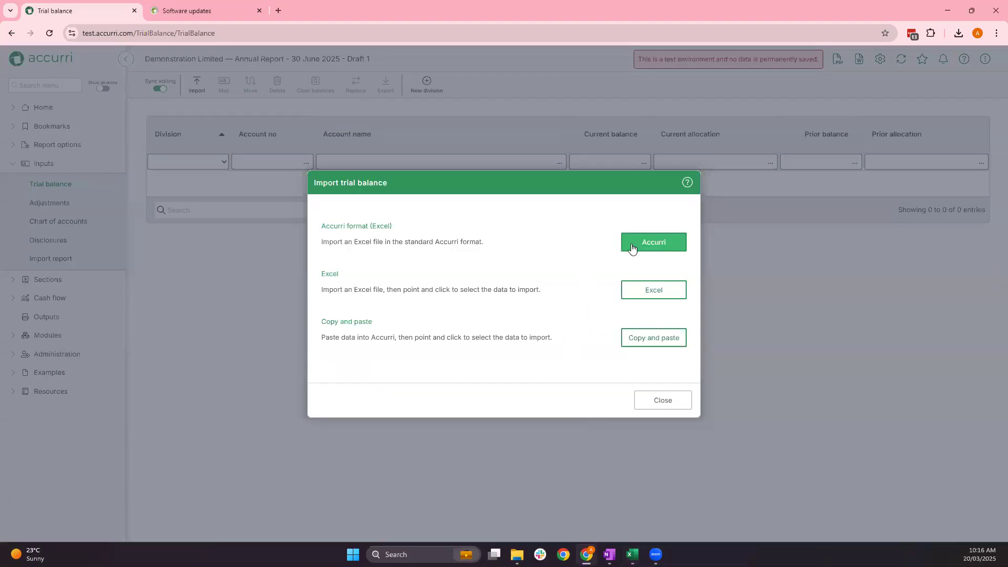
# Review the Single and Multiple choices for the number of trial balances in the Accurri format import, and cancel the dialog
pyautogui.click(632, 247)
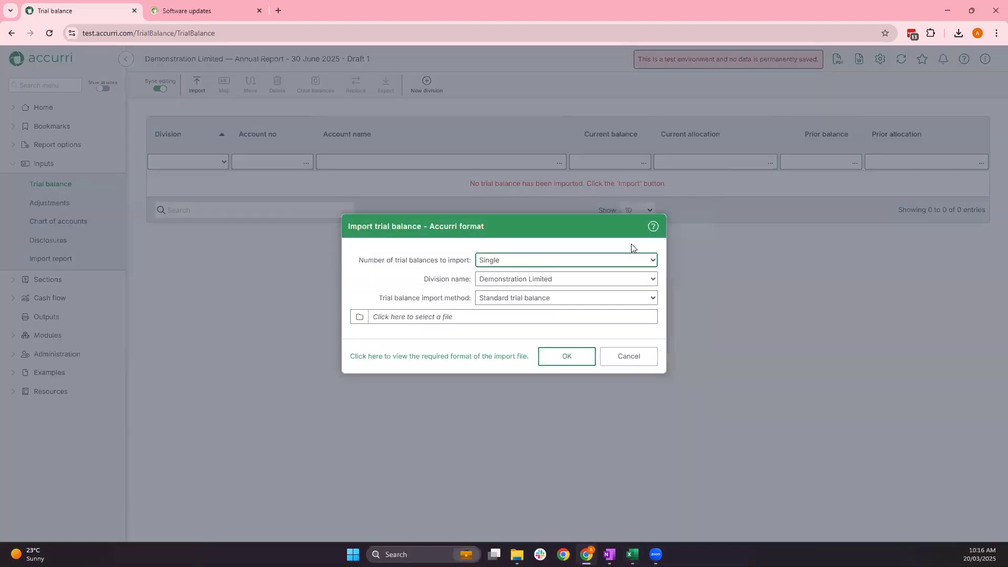
pyautogui.click(563, 268)
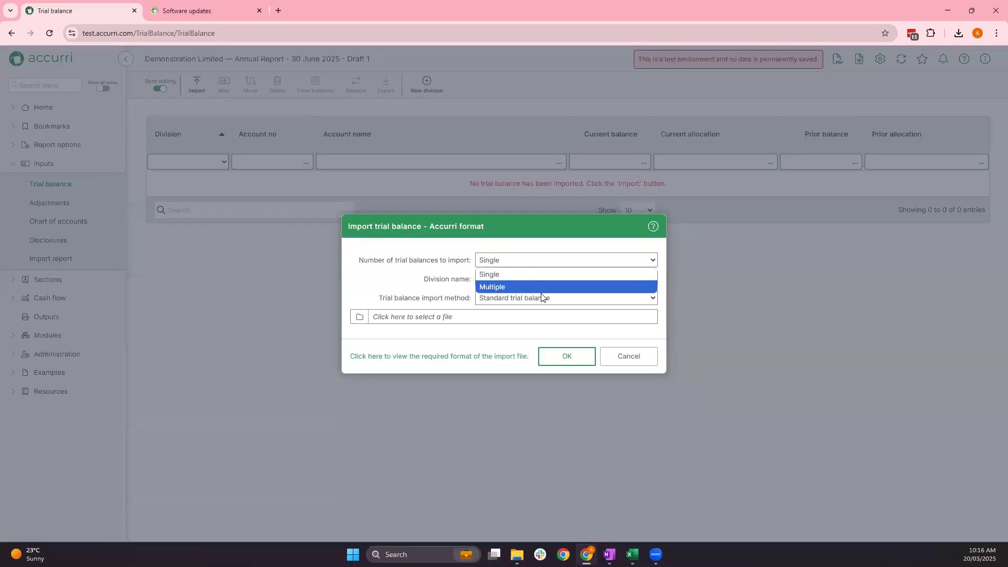
pyautogui.click(439, 288)
pyautogui.click(615, 360)
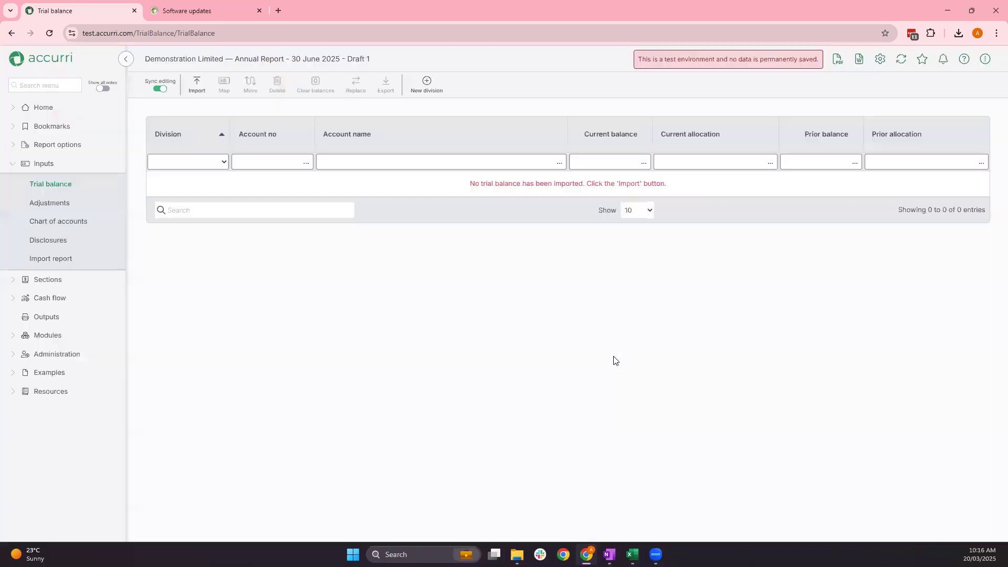
# Bring up the import methods, switch to the Demonstration-TrialBalance-Consol-Current&Prior-Excel 1 workbook in Excel to examine columns A to F, and return to Accurri
pyautogui.click(198, 87)
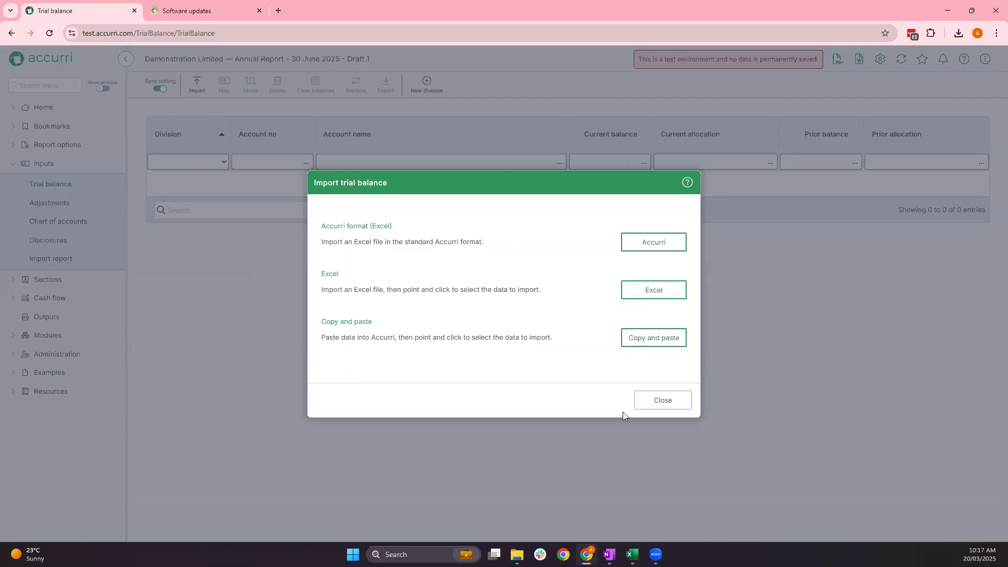
pyautogui.moveTo(633, 553)
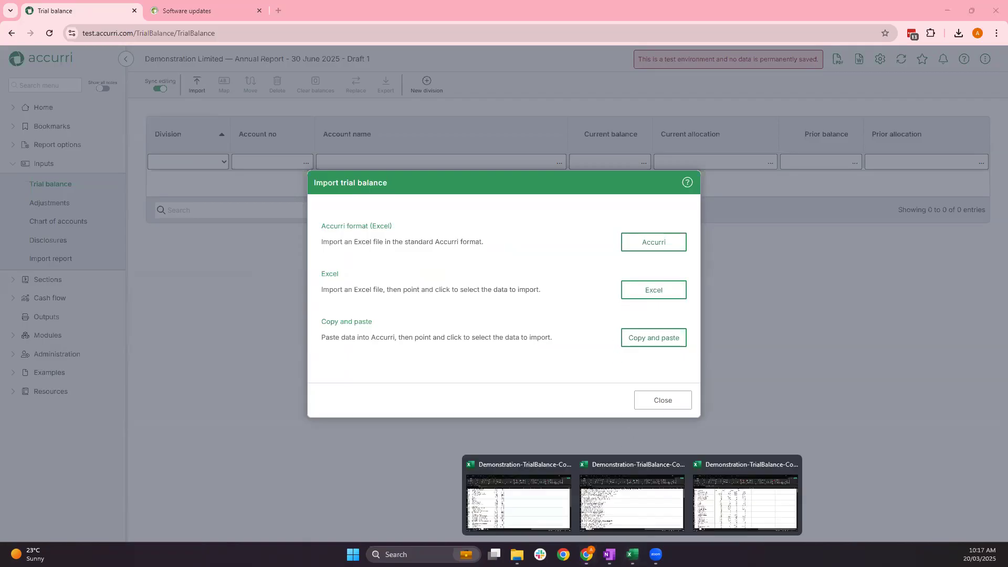
pyautogui.click(722, 496)
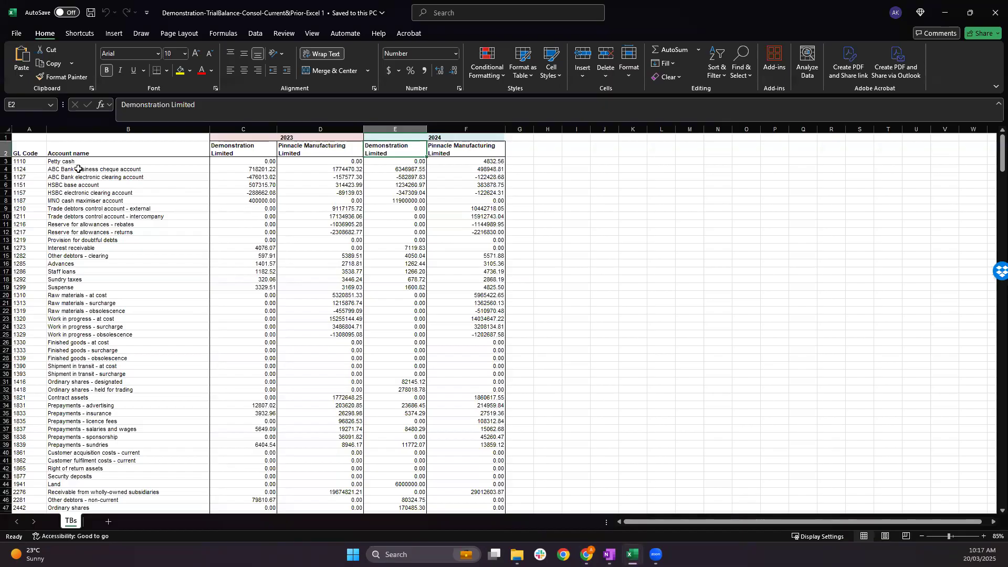
pyautogui.click(35, 128)
pyautogui.click(77, 128)
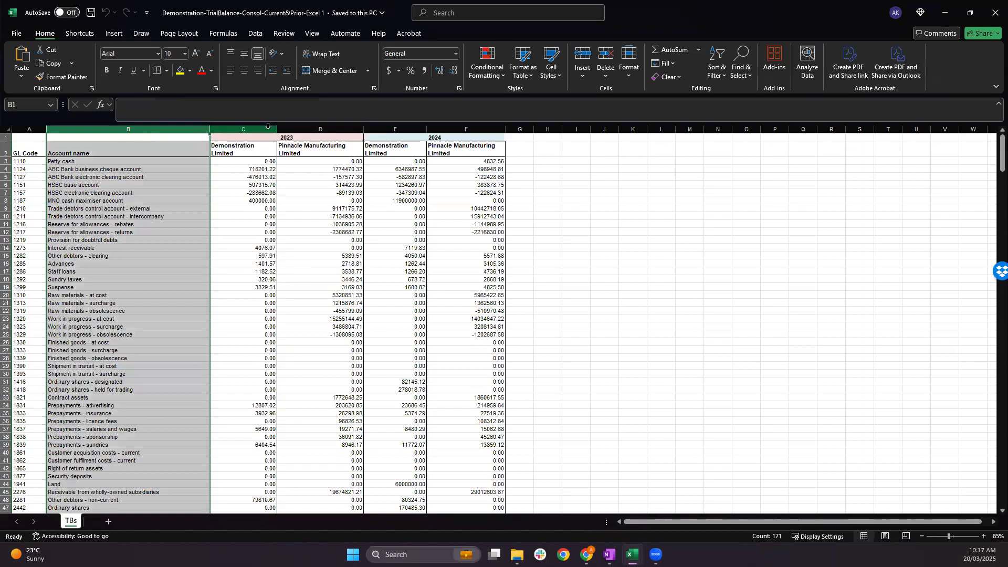
pyautogui.moveTo(268, 126); pyautogui.dragTo(294, 130)
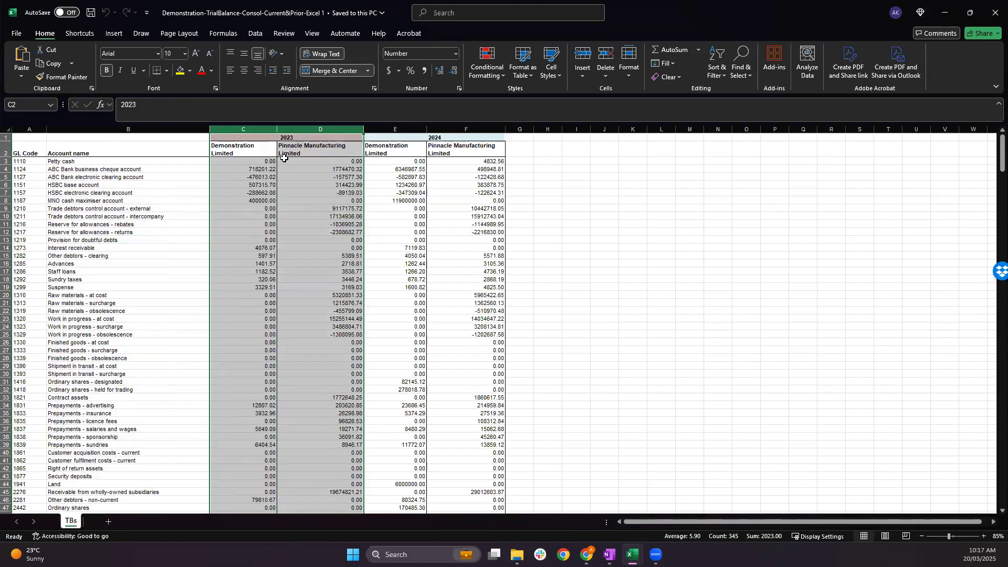
pyautogui.moveTo(385, 129); pyautogui.dragTo(458, 126)
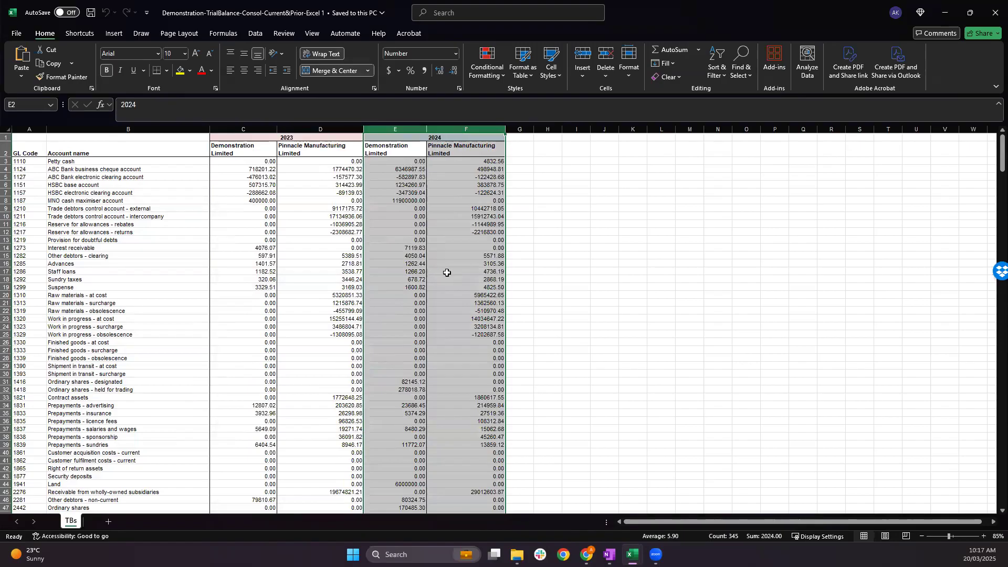
pyautogui.click(520, 232)
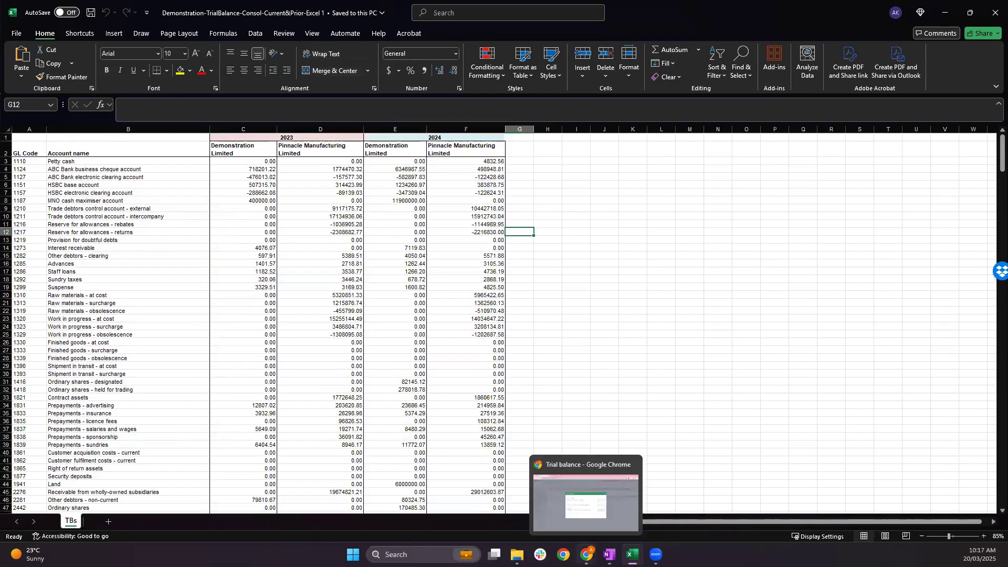
pyautogui.click(588, 553)
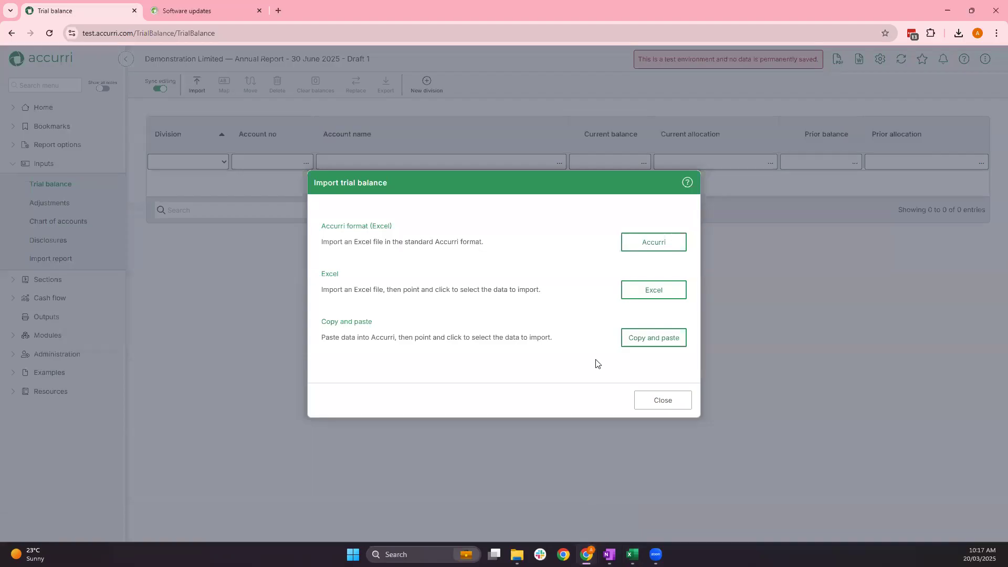
# Load Demonstration-TrialBalance-Consol-Current&Prior-Excel 1.xlsx through the Excel import method and proceed to column matching
pyautogui.click(633, 300)
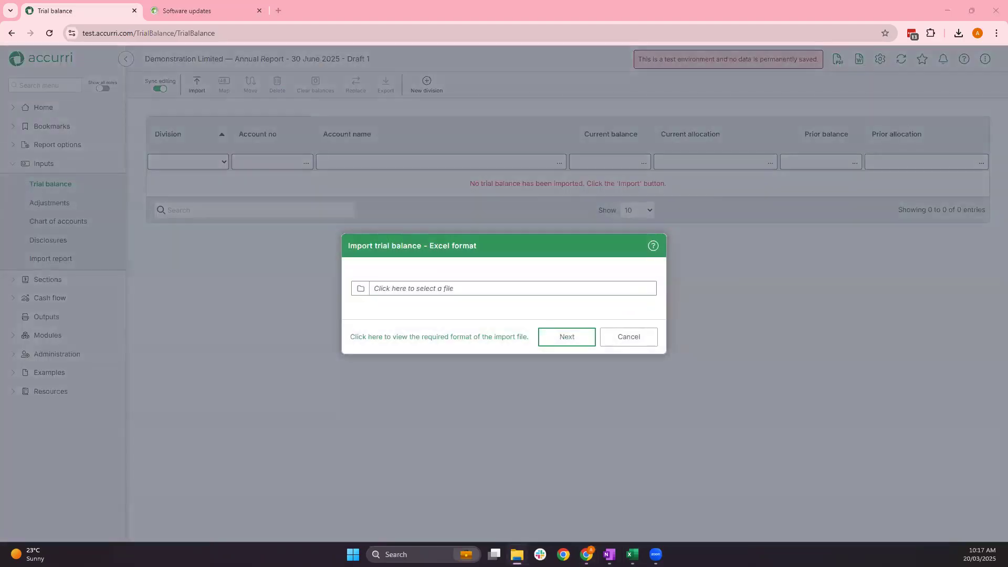
pyautogui.moveTo(3, 368); pyautogui.dragTo(449, 289)
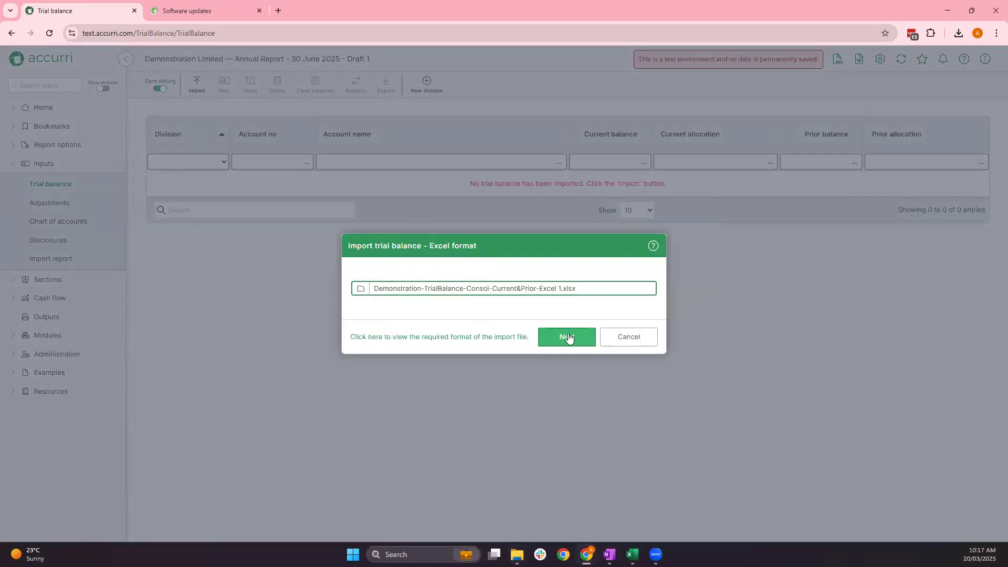
pyautogui.click(541, 342)
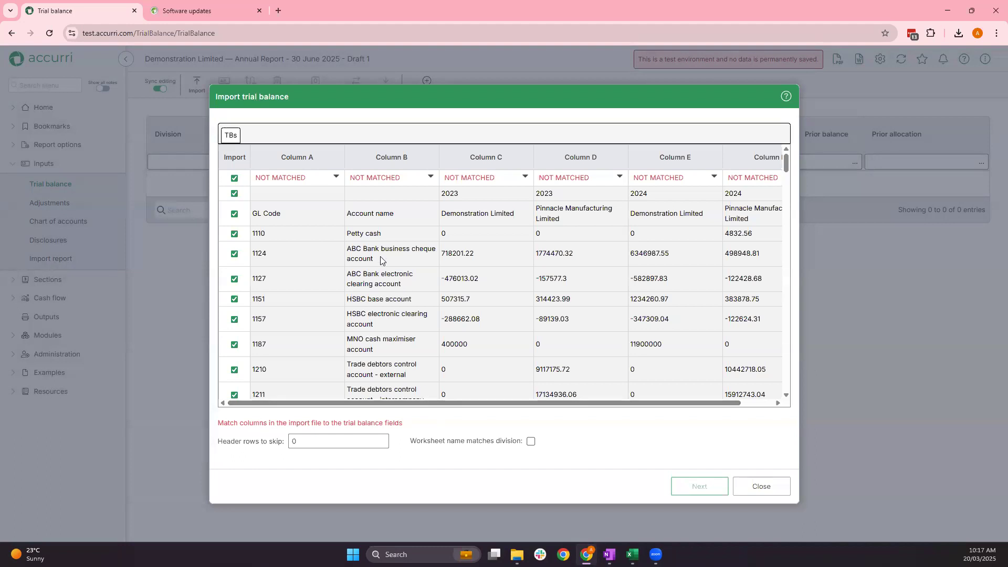
# Match Column A to All divisions - Account number and Column B to All divisions - Account name
pyautogui.click(337, 177)
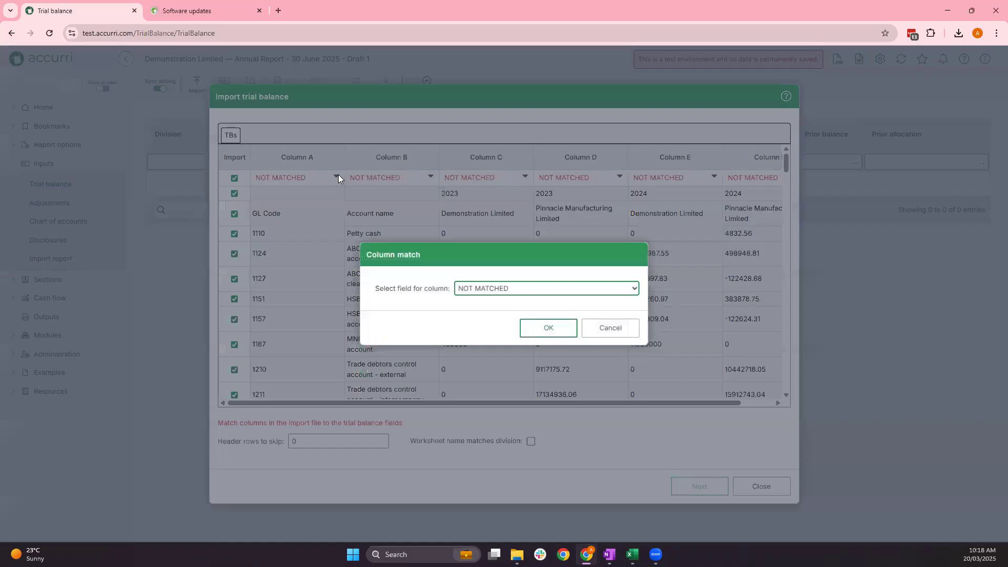
pyautogui.click(530, 289)
pyautogui.scroll(-1, 530, 265)
pyautogui.scroll(-3, 529, 264)
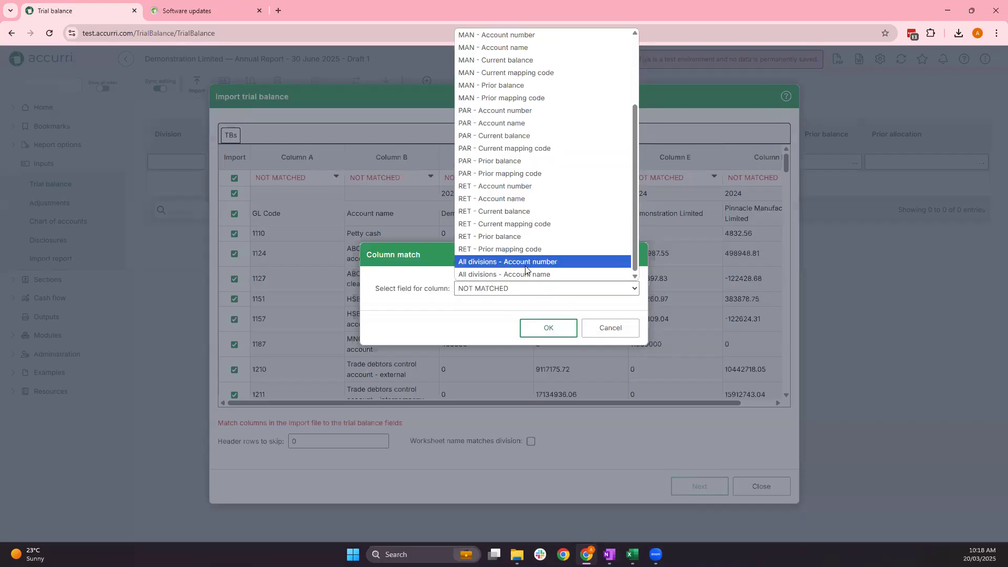
pyautogui.click(525, 263)
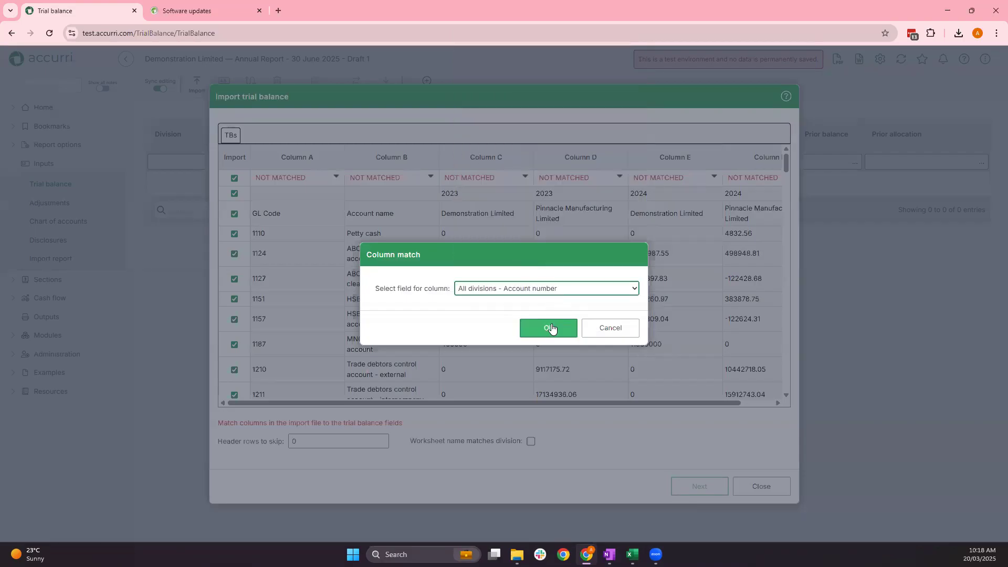
pyautogui.click(551, 328)
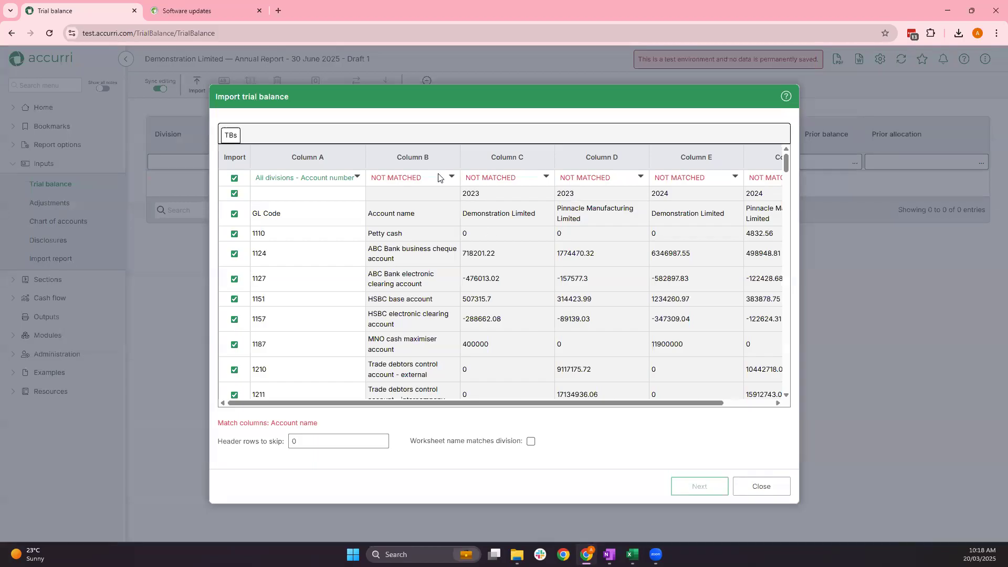
pyautogui.click(443, 177)
pyautogui.click(506, 288)
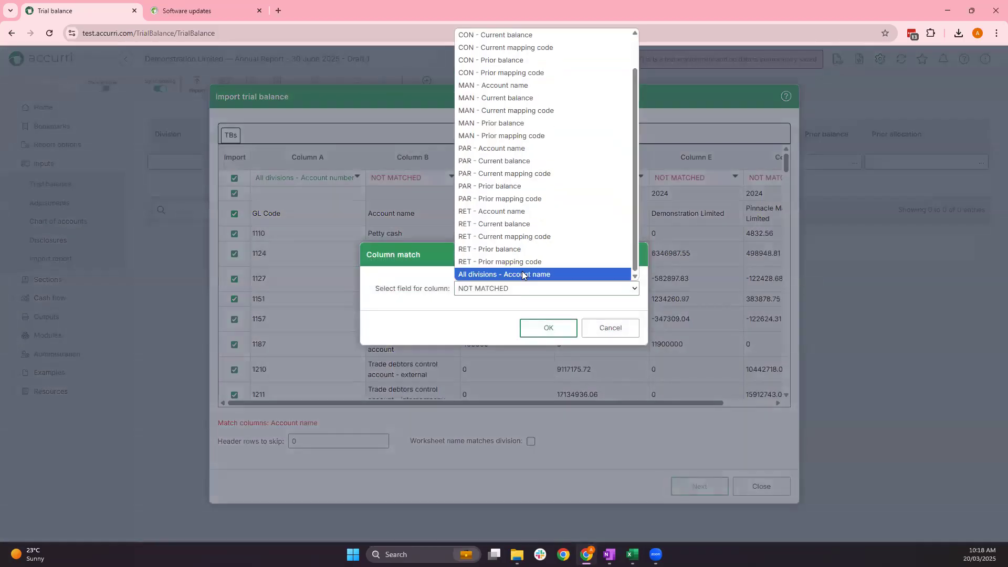
pyautogui.click(522, 274)
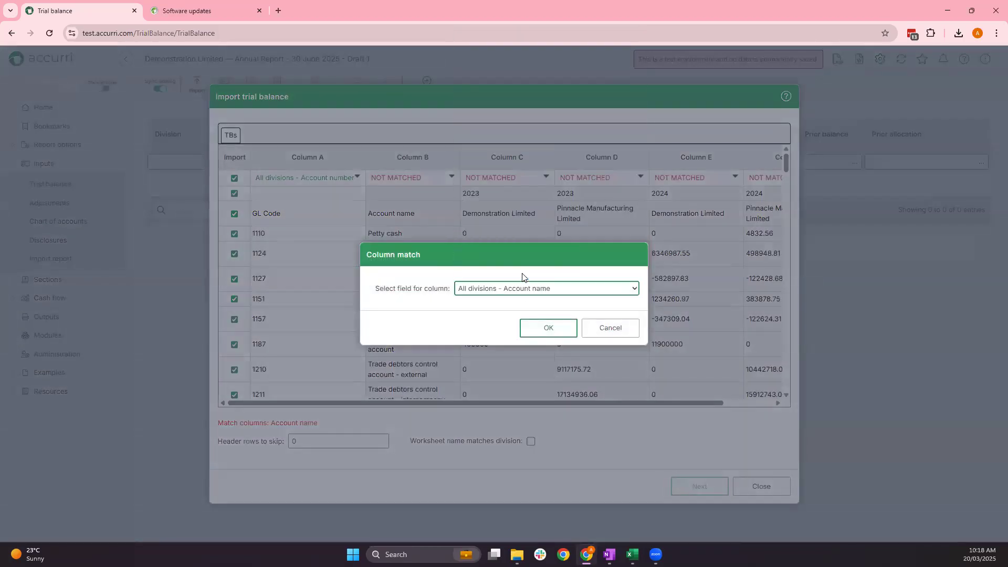
pyautogui.click(533, 328)
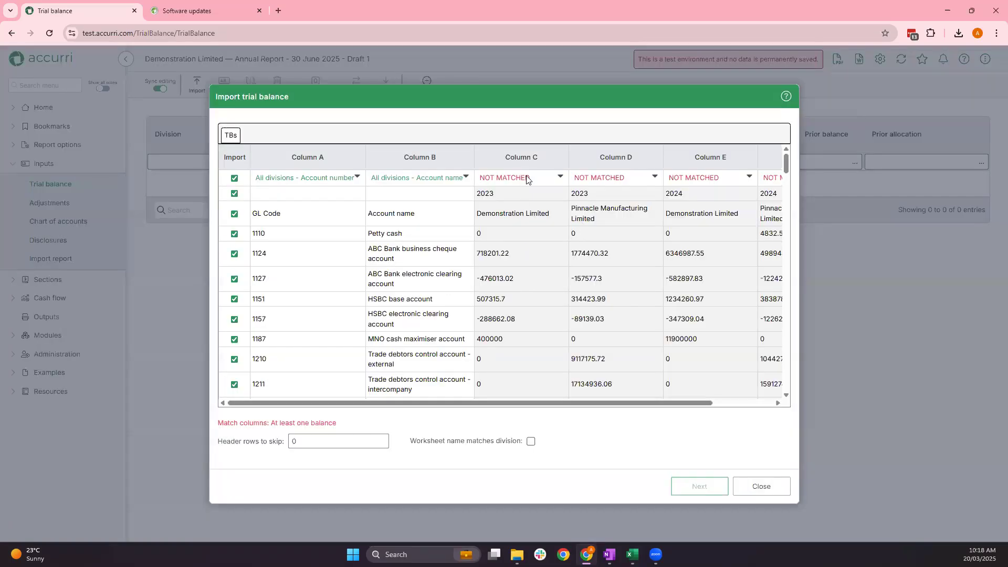
# Match the 2023 balances, setting Column C to PAR - Prior balance and Column D to MAN - Prior balance
pyautogui.click(527, 180)
pyautogui.click(533, 288)
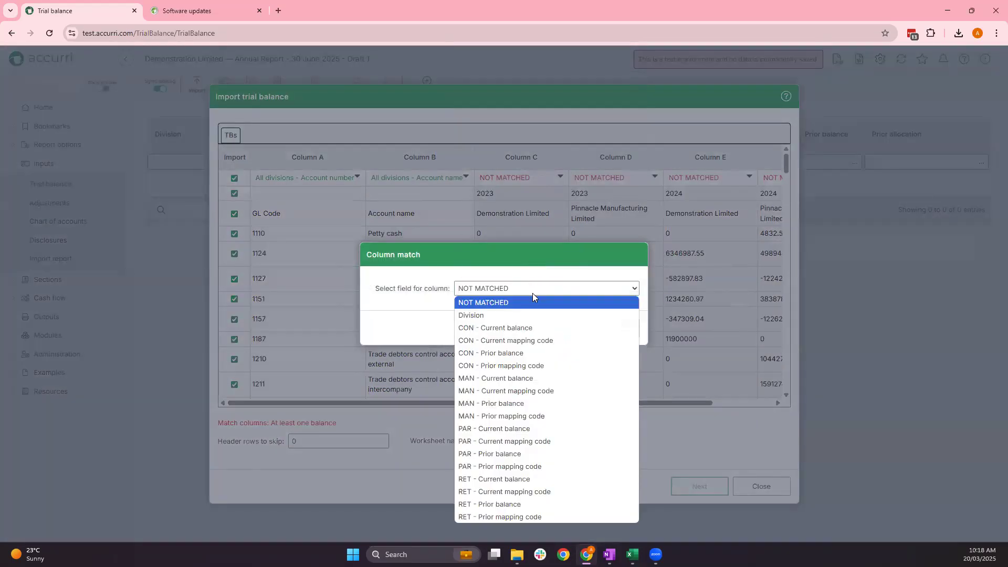
pyautogui.click(513, 455)
pyautogui.click(542, 335)
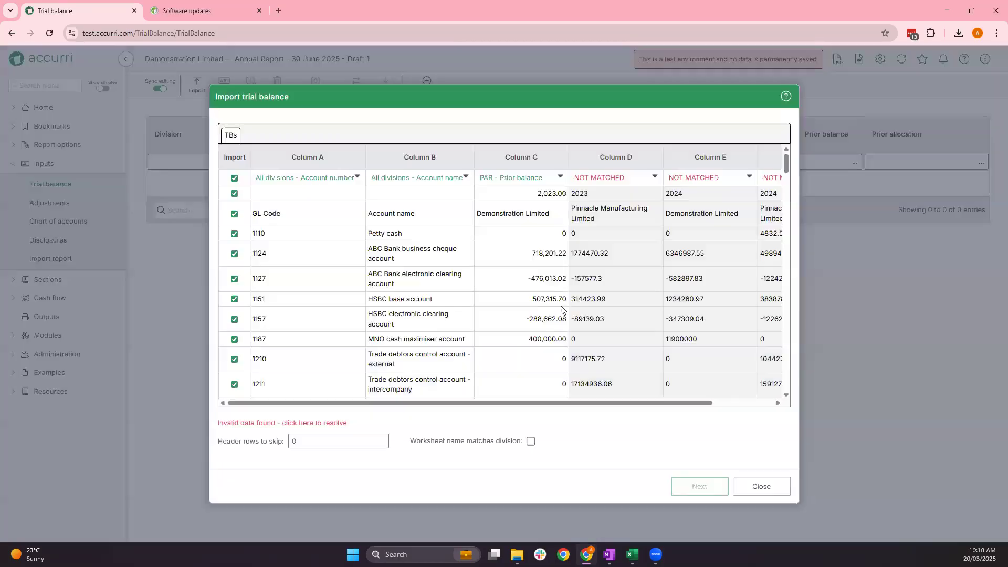
pyautogui.click(618, 180)
pyautogui.click(553, 290)
pyautogui.click(520, 403)
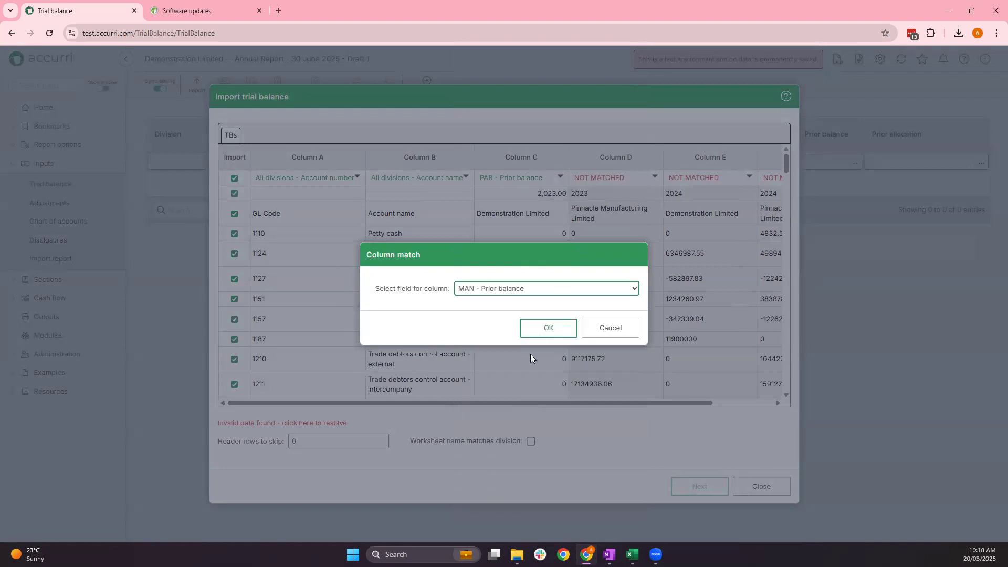
pyautogui.click(536, 332)
# Match the 2024 balances, setting Column E to PAR - Current balance and Column F to MAN - Current balance
pyautogui.hscroll(2, 436, 403)
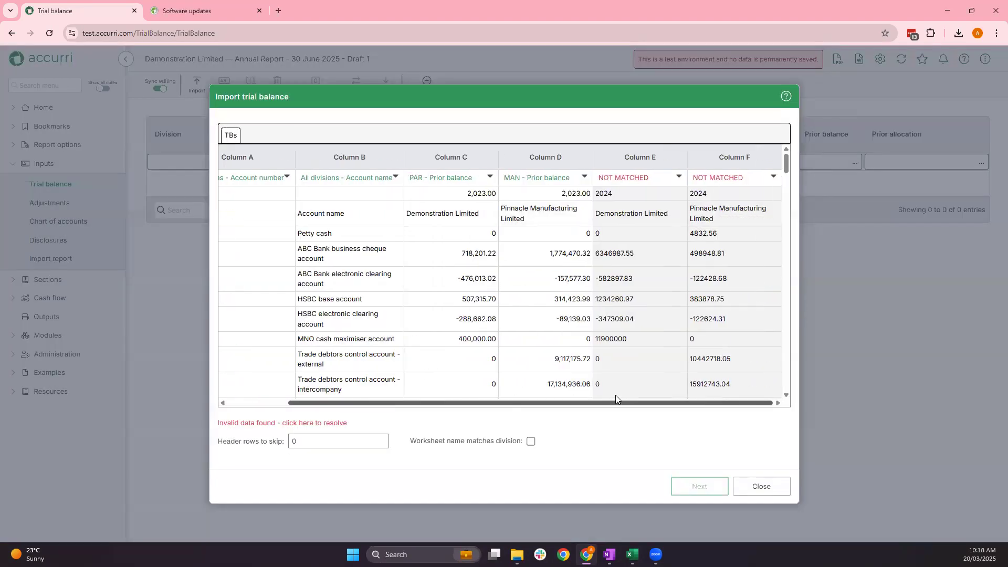
pyautogui.click(662, 181)
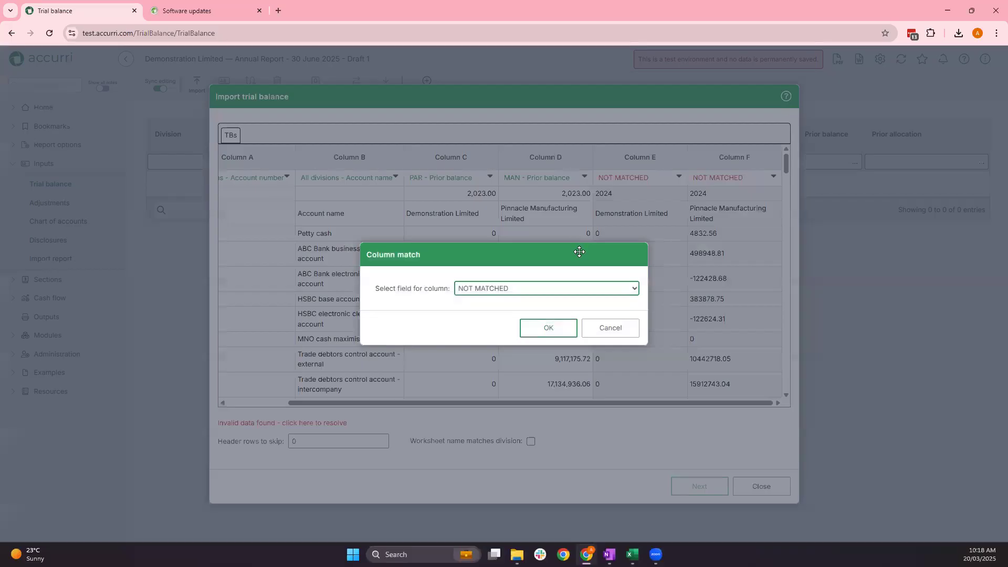
pyautogui.click(576, 288)
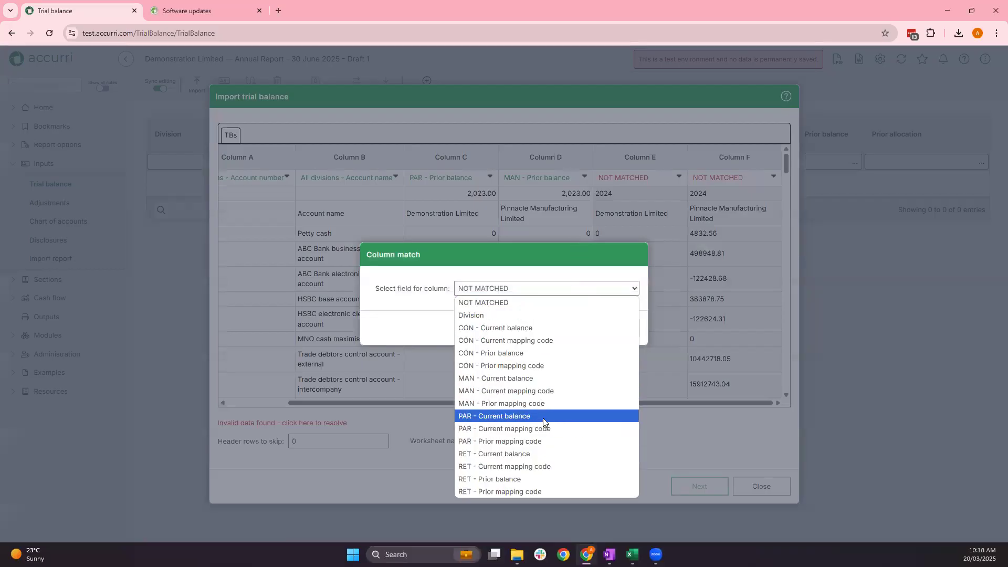
pyautogui.click(543, 417)
pyautogui.click(549, 329)
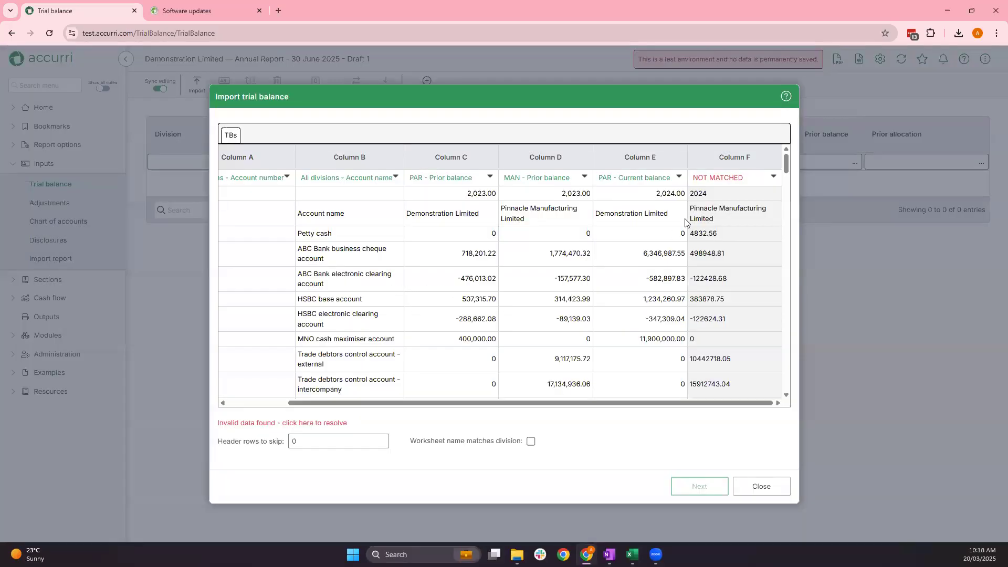
pyautogui.click(729, 181)
pyautogui.click(582, 288)
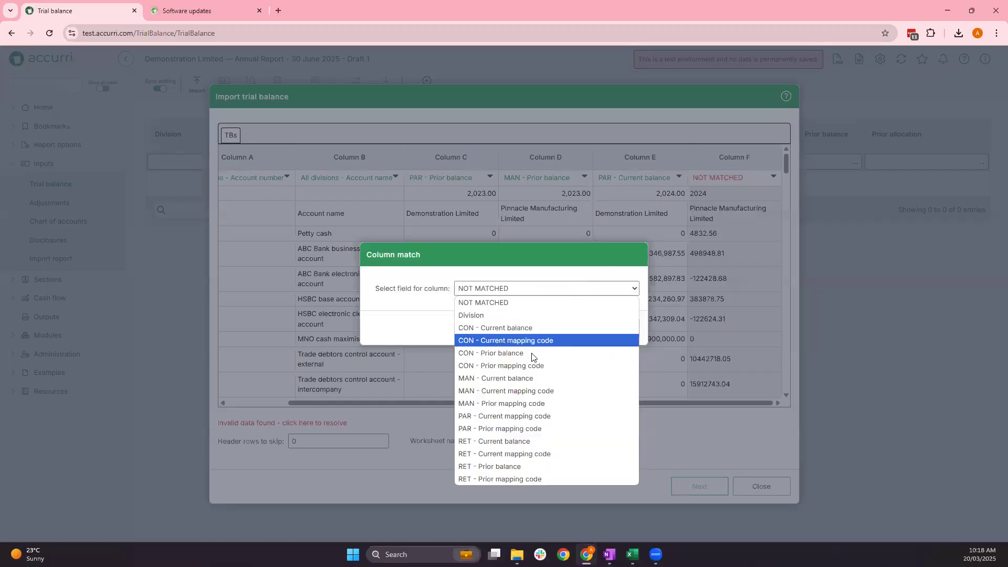
pyautogui.click(505, 378)
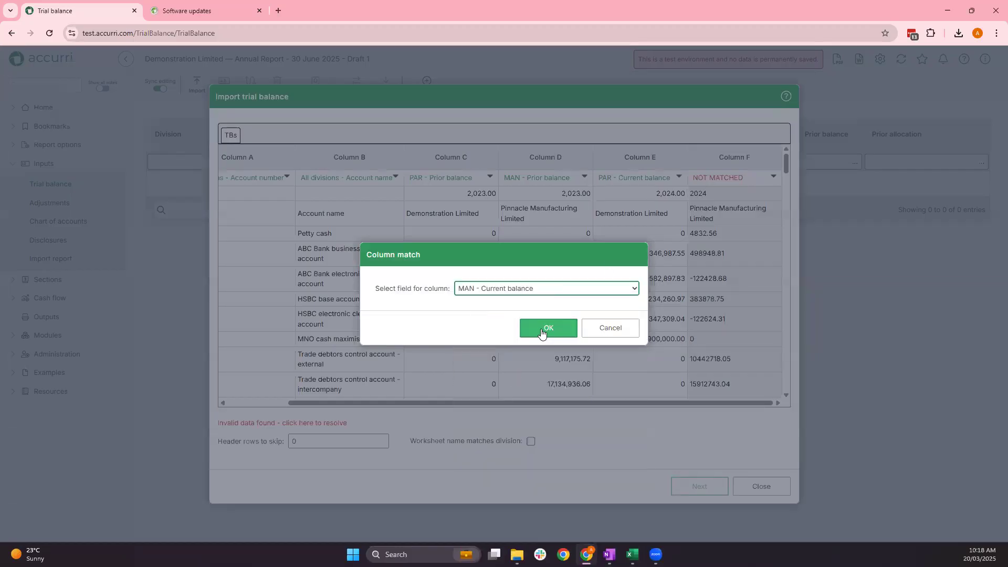
pyautogui.click(543, 328)
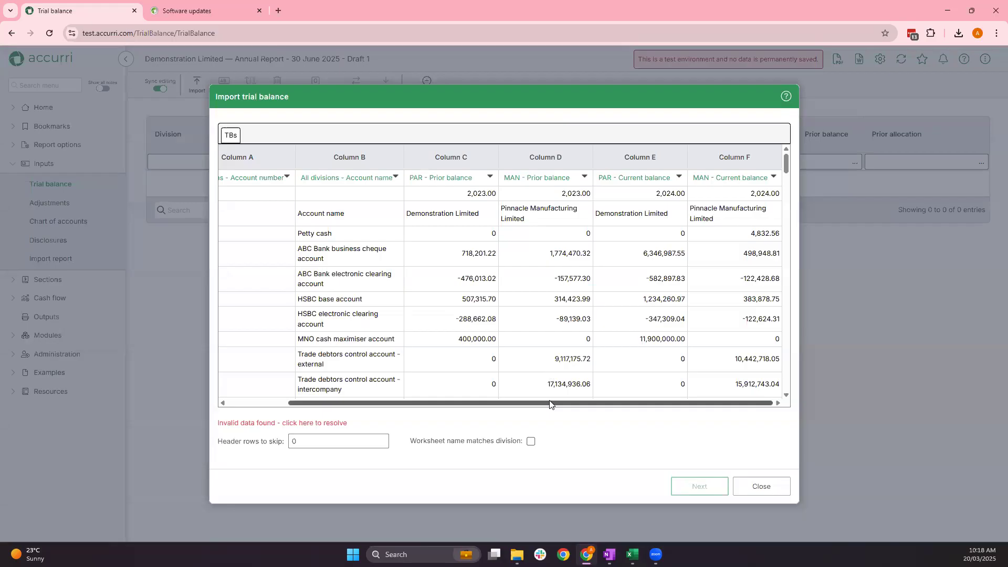
# Exclude the two header rows and the final Total row from the trial balance import
pyautogui.moveTo(550, 403); pyautogui.dragTo(365, 421)
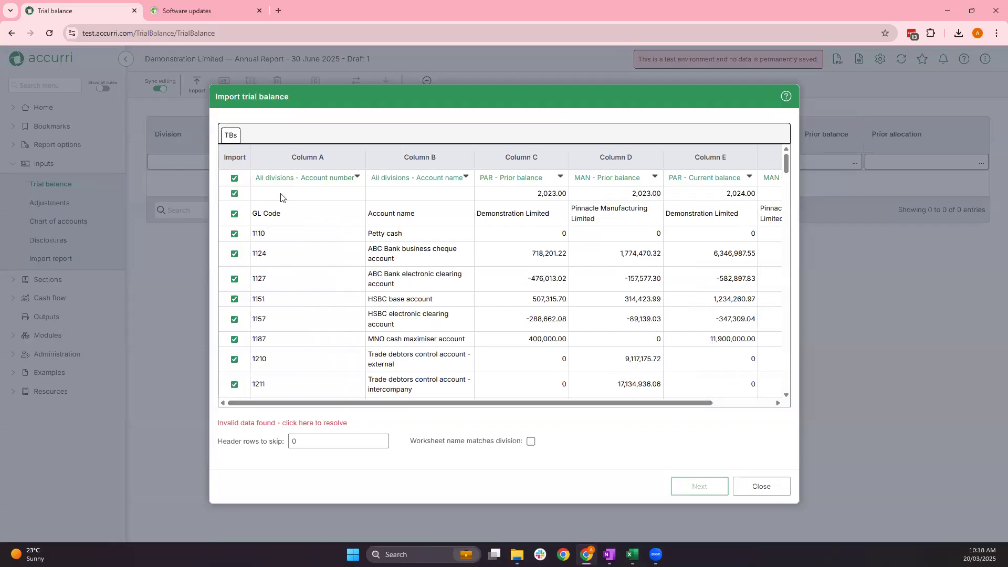
pyautogui.click(234, 193)
pyautogui.click(235, 214)
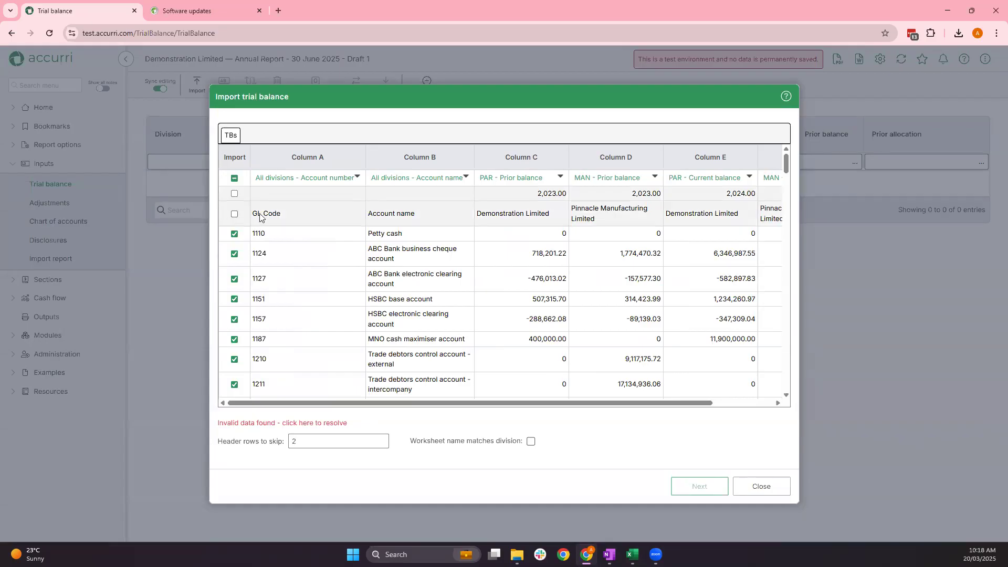
pyautogui.moveTo(786, 164); pyautogui.dragTo(786, 380)
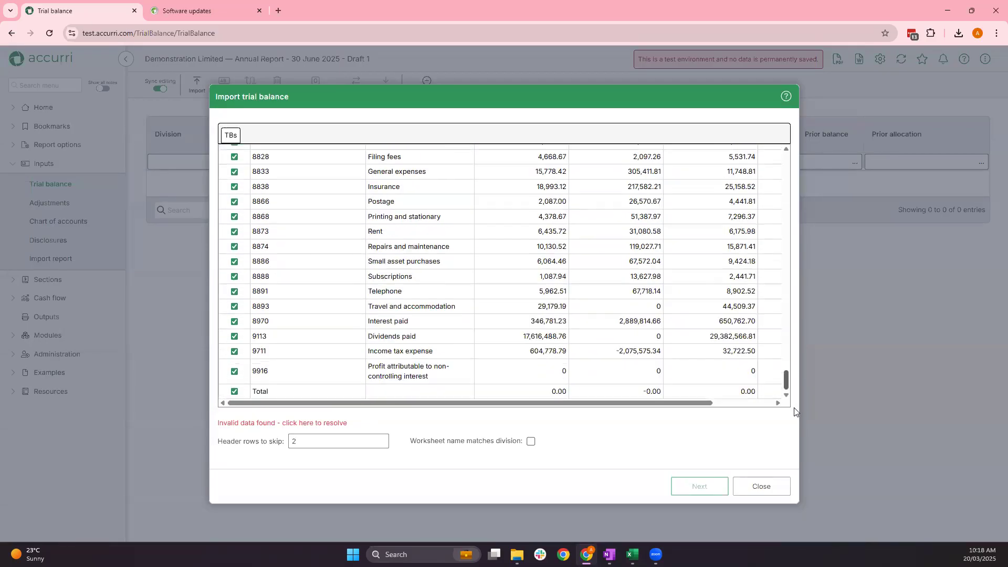
pyautogui.click(235, 391)
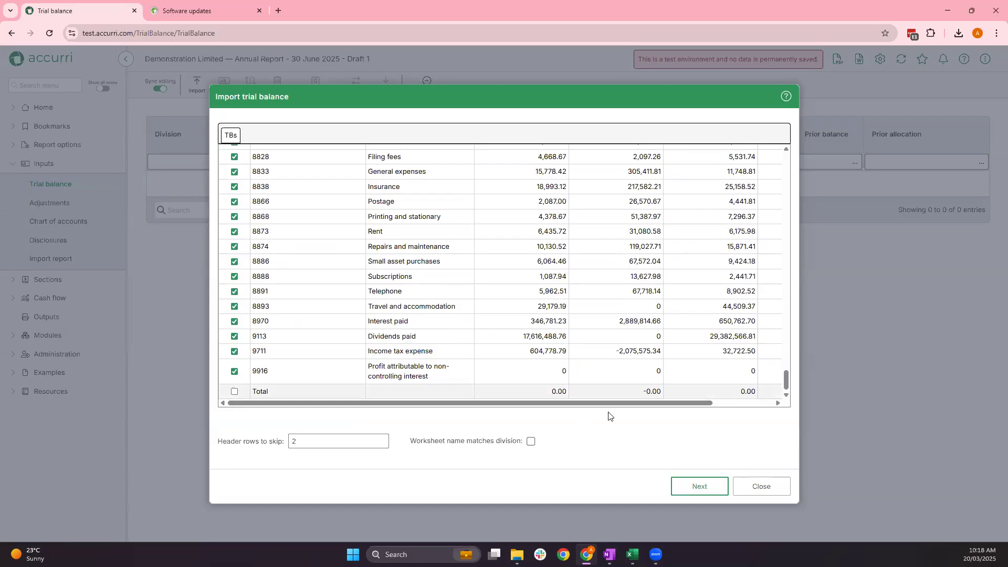
# Import the matched trial balance data into the PAR and MAN divisions and dismiss the import result
pyautogui.click(684, 484)
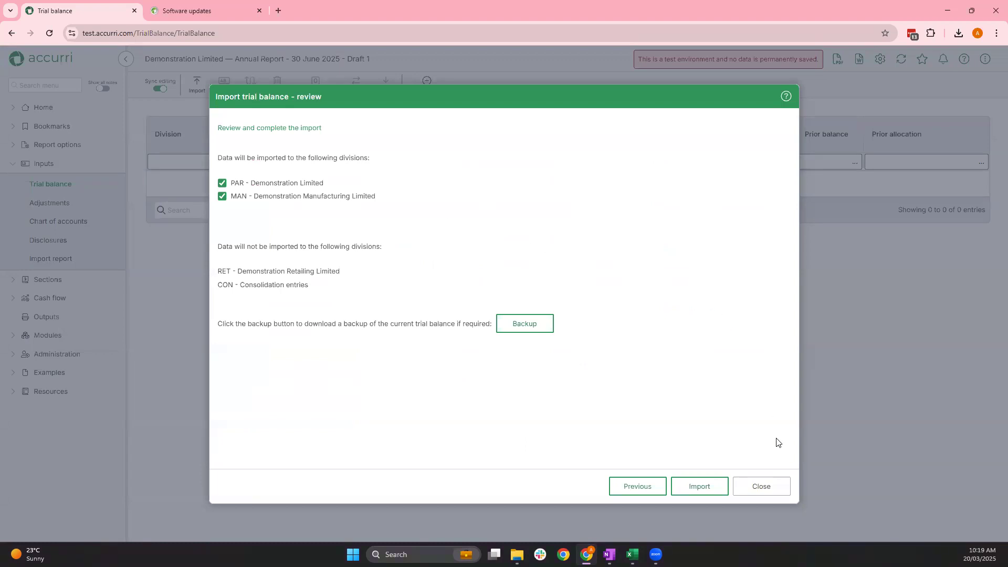
pyautogui.click(714, 488)
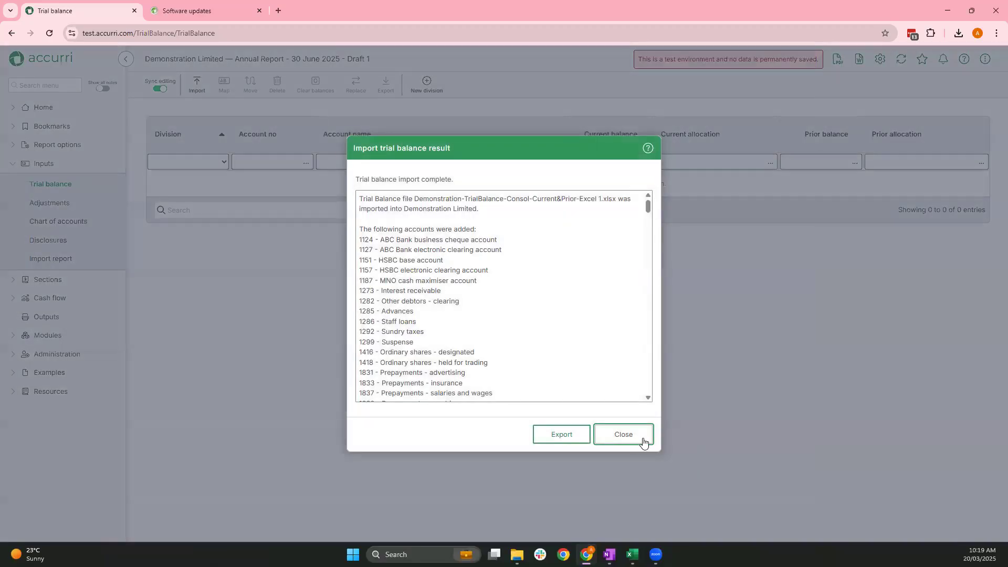
pyautogui.click(623, 435)
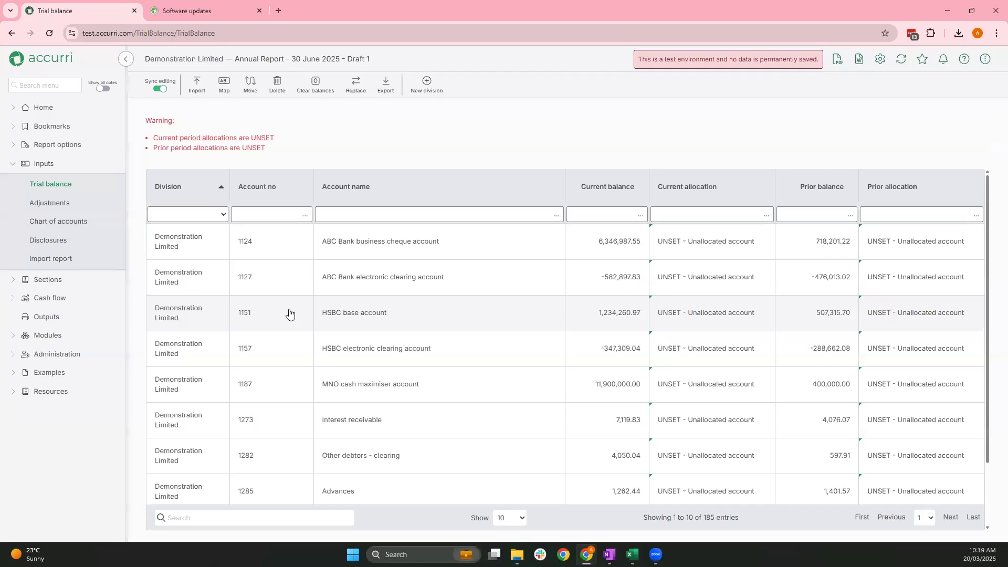
# Delete the trial balances for all divisions, acknowledging that the action is permanent
pyautogui.click(717, 242)
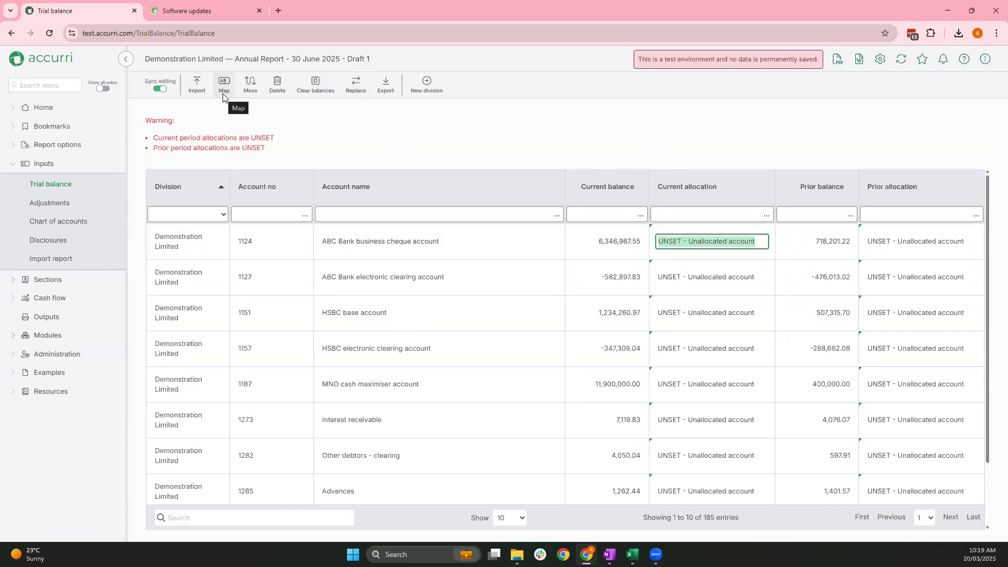
pyautogui.click(277, 85)
pyautogui.click(387, 312)
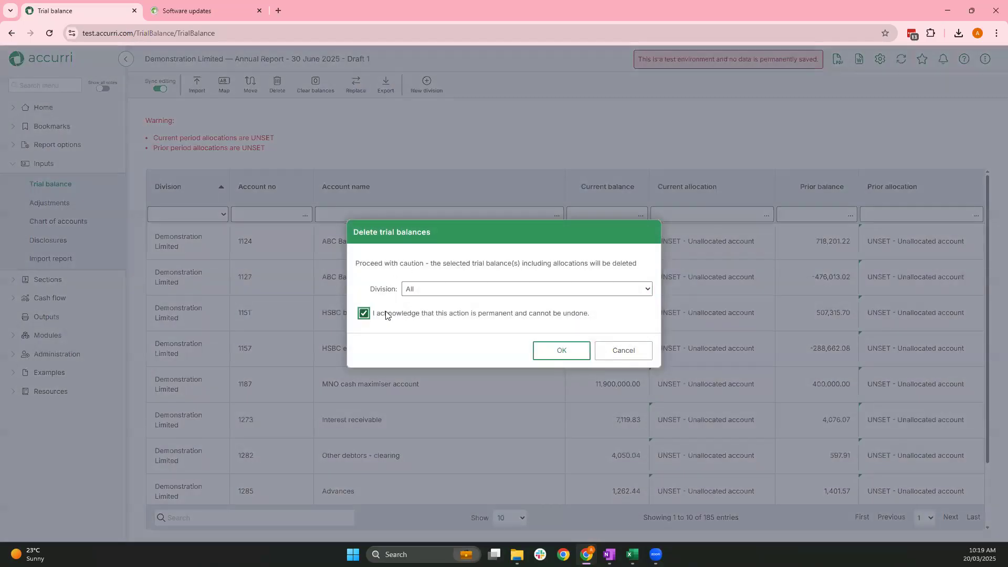
pyautogui.click(578, 350)
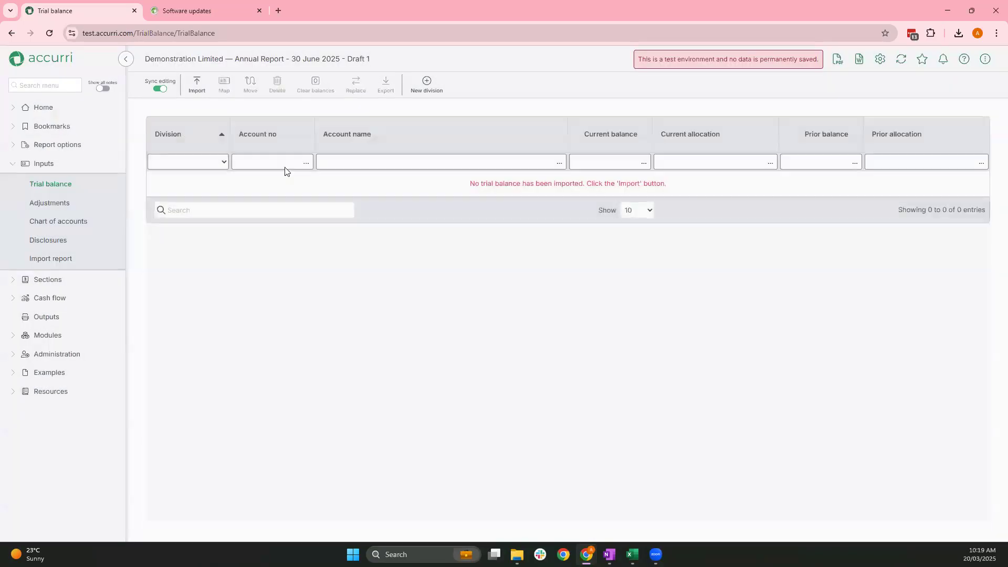
# Start a new trial balance import and, in Excel, copy all the underscore-separated data in column A of the Copy & paste sheet
pyautogui.click(193, 85)
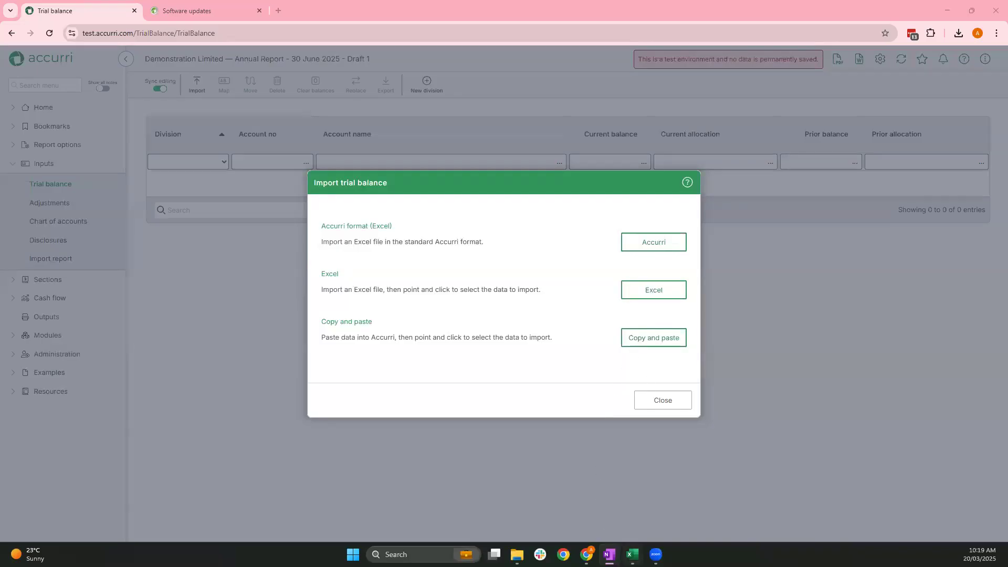
pyautogui.moveTo(633, 553)
pyautogui.click(630, 525)
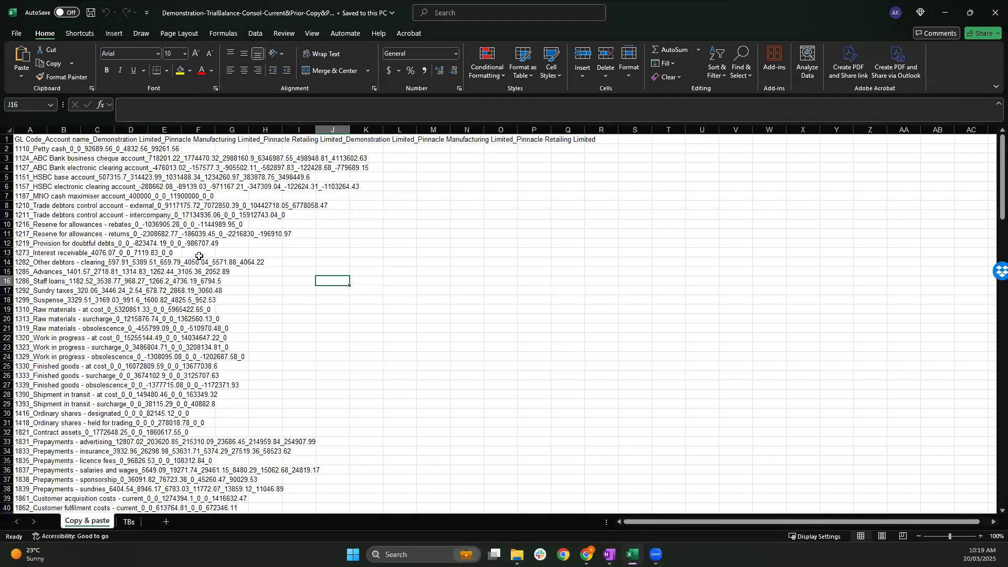
pyautogui.click(24, 139)
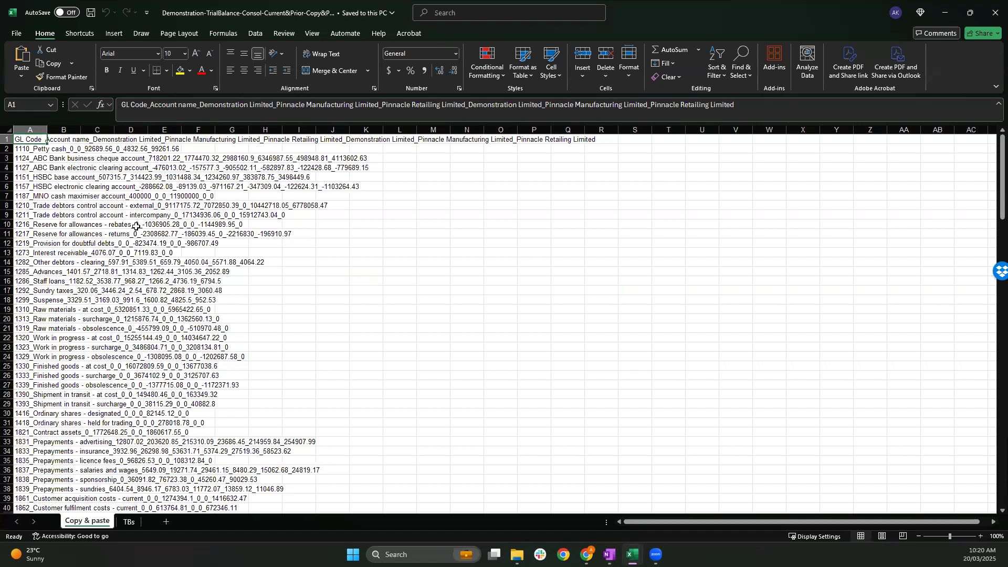
pyautogui.press('Down')
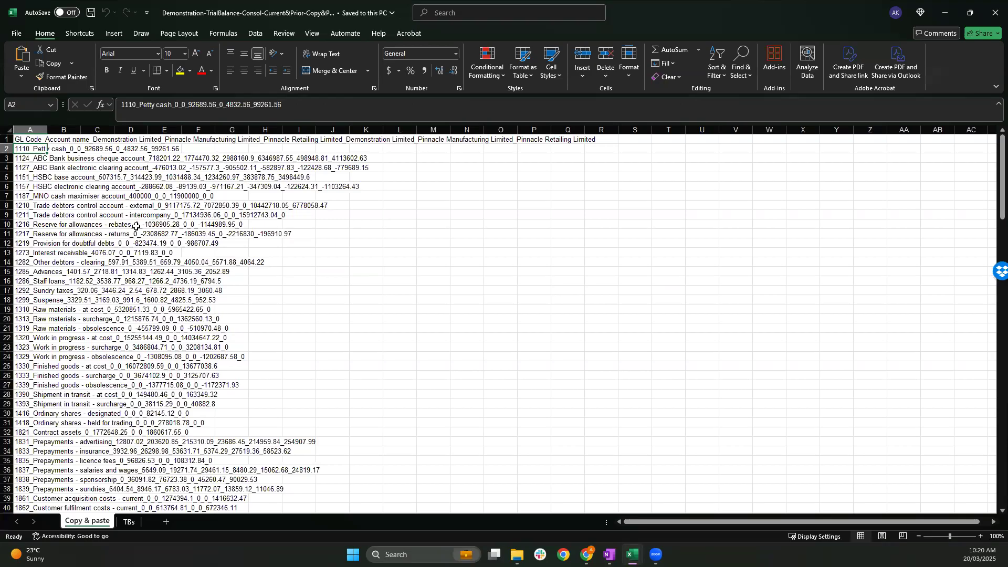
pyautogui.press('Down')
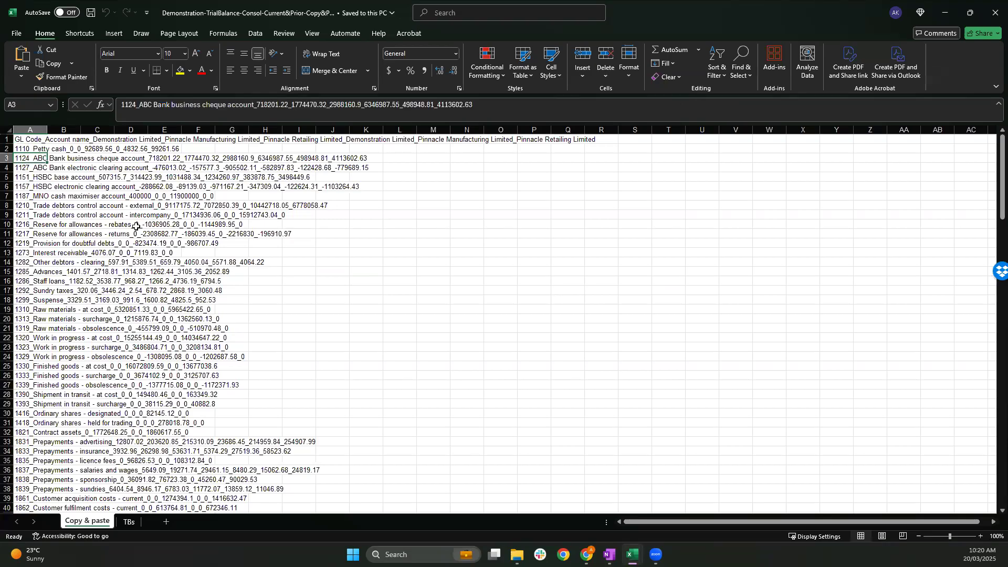
pyautogui.press('Up')
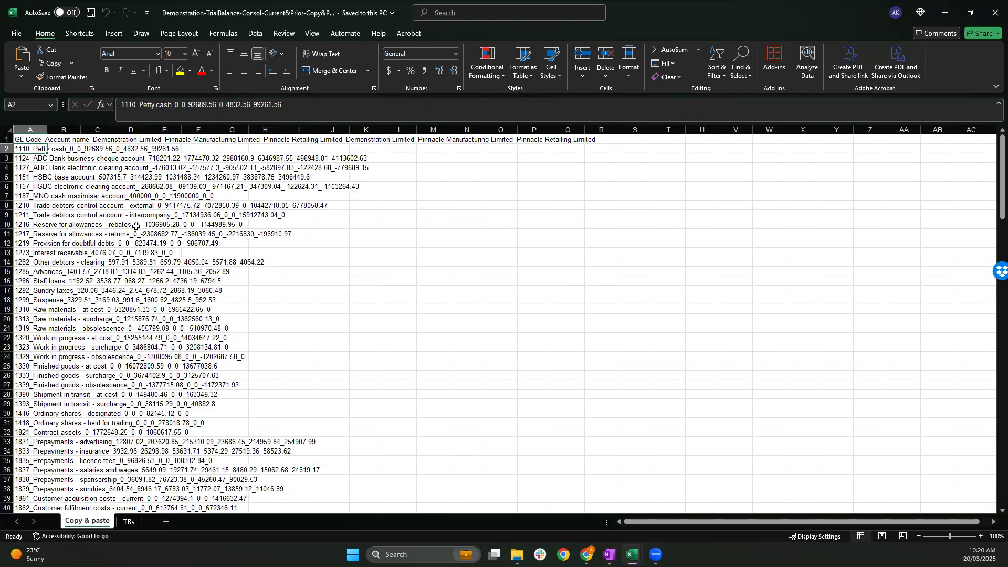
pyautogui.press('Up')
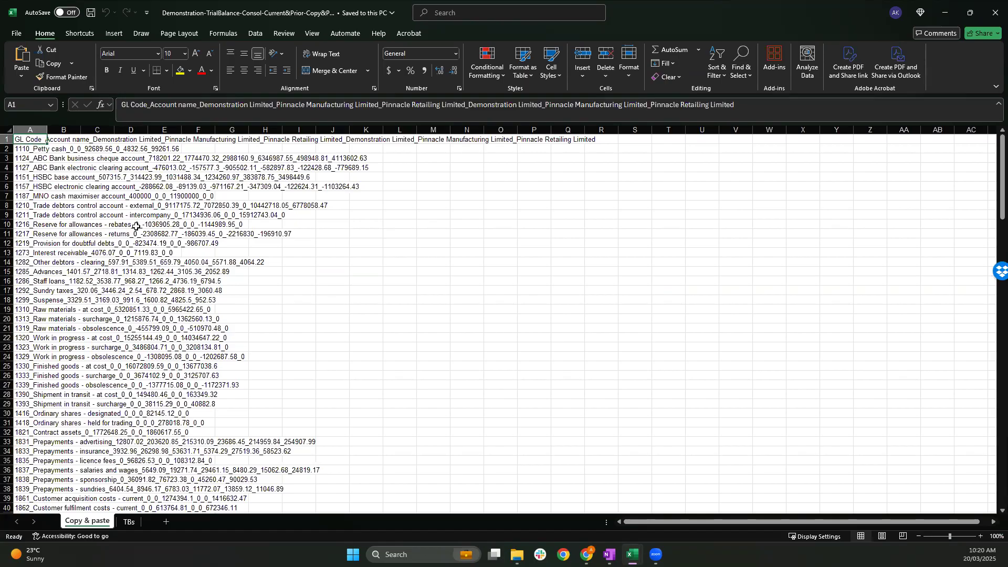
pyautogui.hotkey('ctrl', 'shift', 'Down')
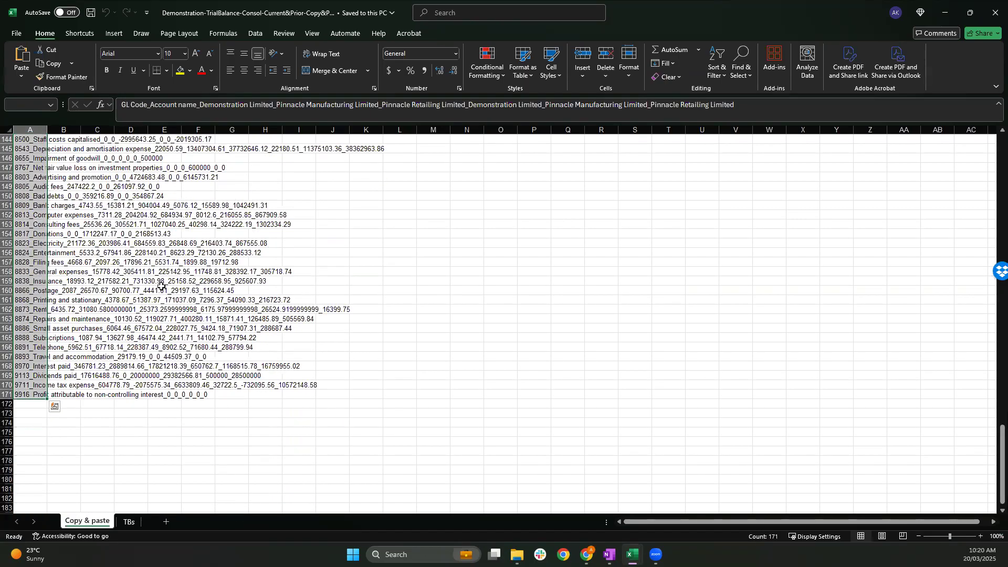
pyautogui.hotkey('ctrl', 'c')
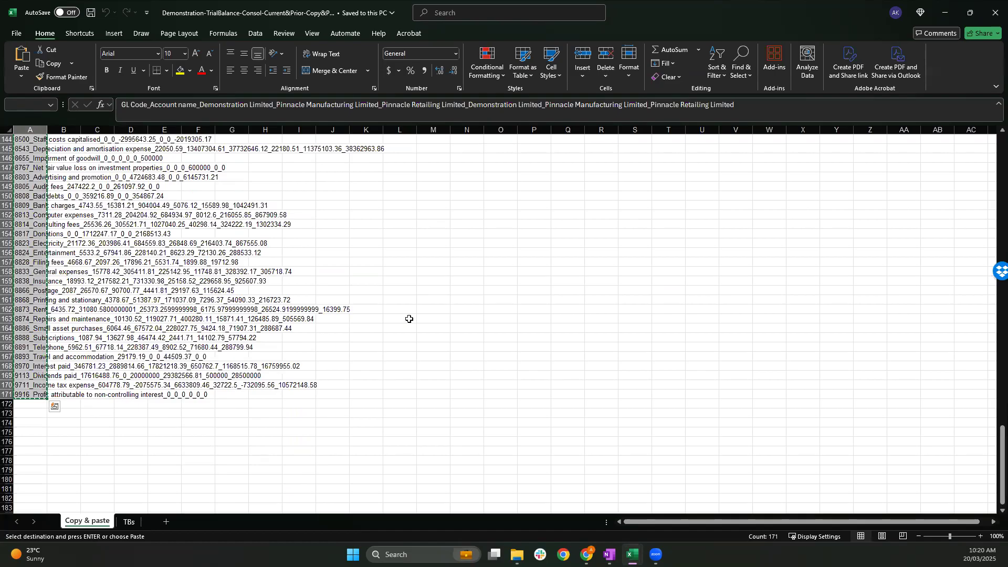
# Back in Accurri, paste the copied trial balance using the copy and paste import method, with underscore (_) as the column delimiter
pyautogui.click(587, 554)
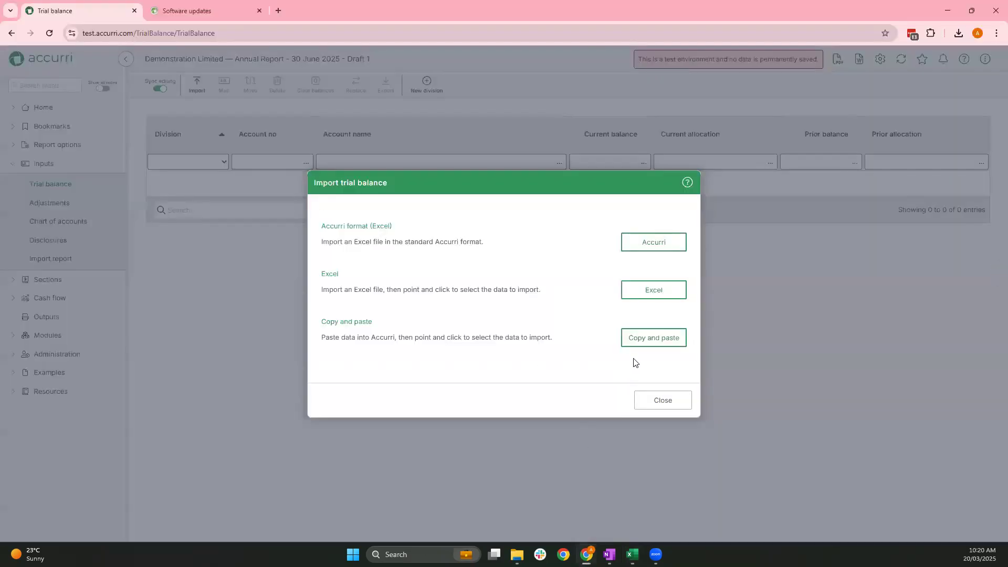
pyautogui.click(642, 339)
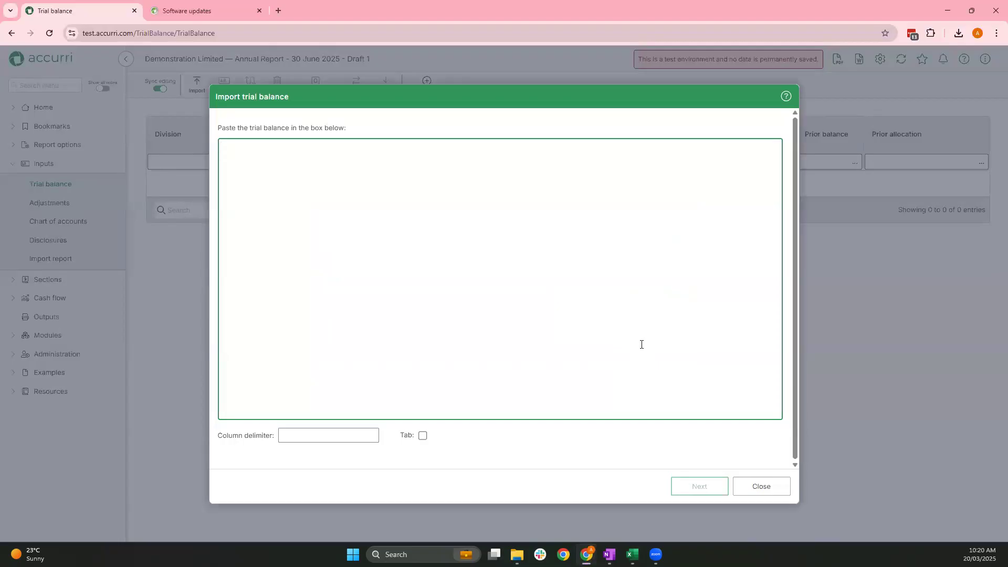
pyautogui.hotkey('ctrl', 'v')
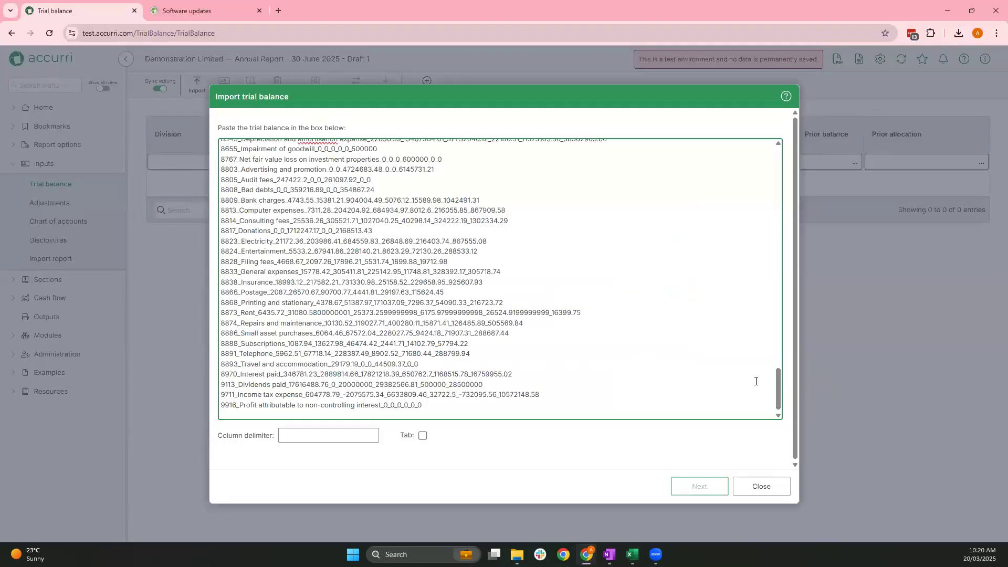
pyautogui.scroll(15, 755, 289)
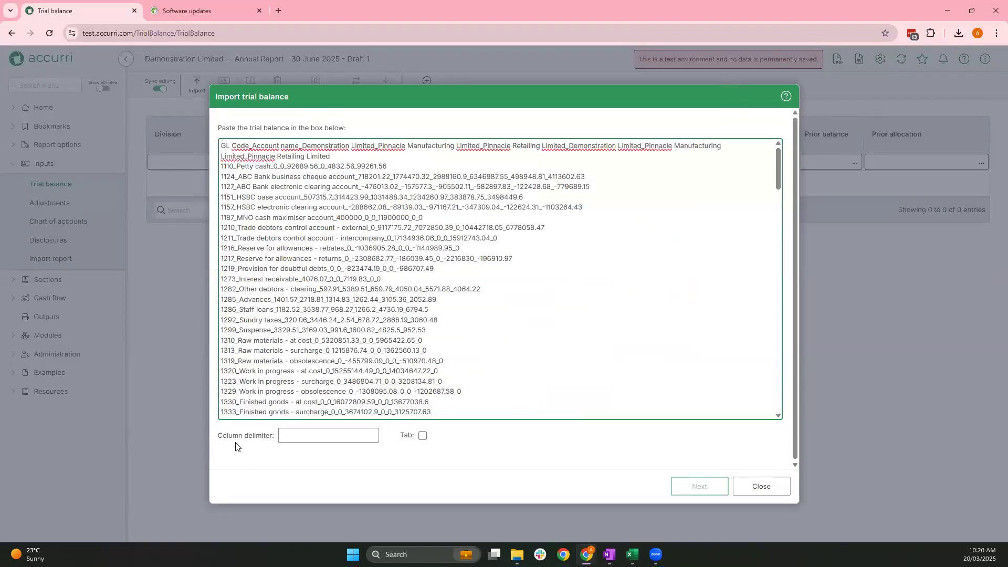
pyautogui.click(307, 437)
pyautogui.write('_')
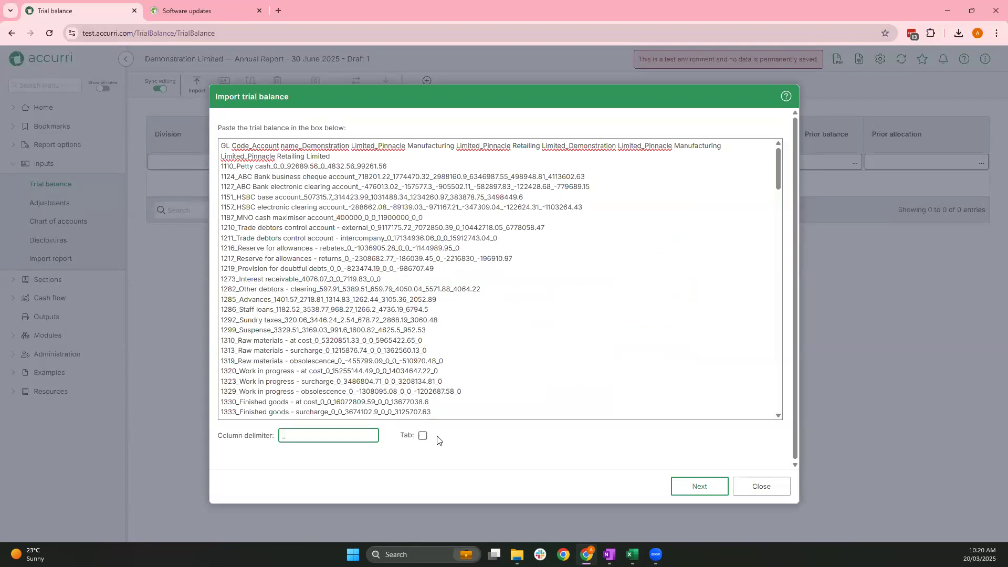
# Examine the column layout of the trial balance in the Excel 1 workbook, highlighting it from the GL Code header, and return to Accurri
pyautogui.moveTo(632, 547)
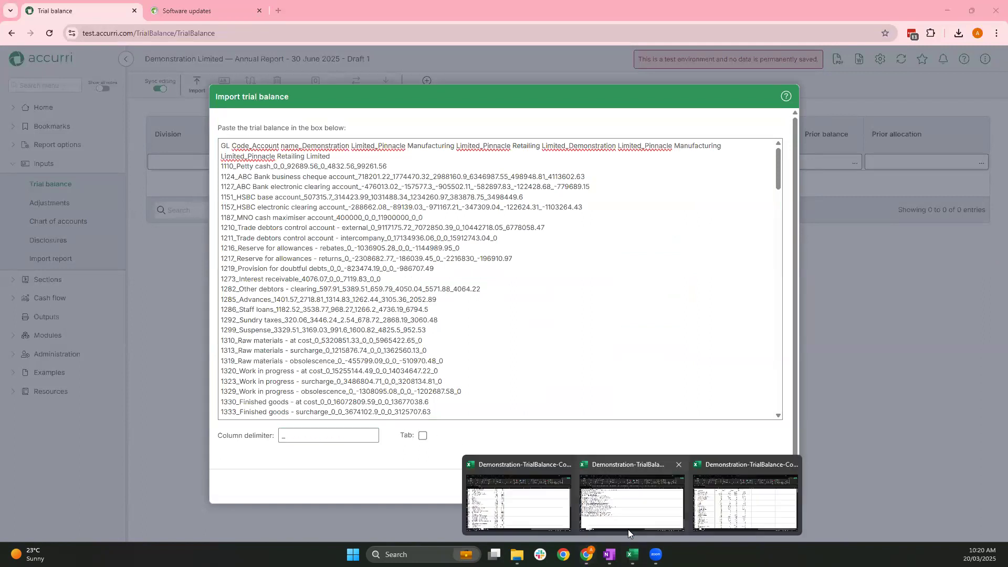
pyautogui.click(728, 503)
pyautogui.moveTo(26, 151); pyautogui.dragTo(462, 492)
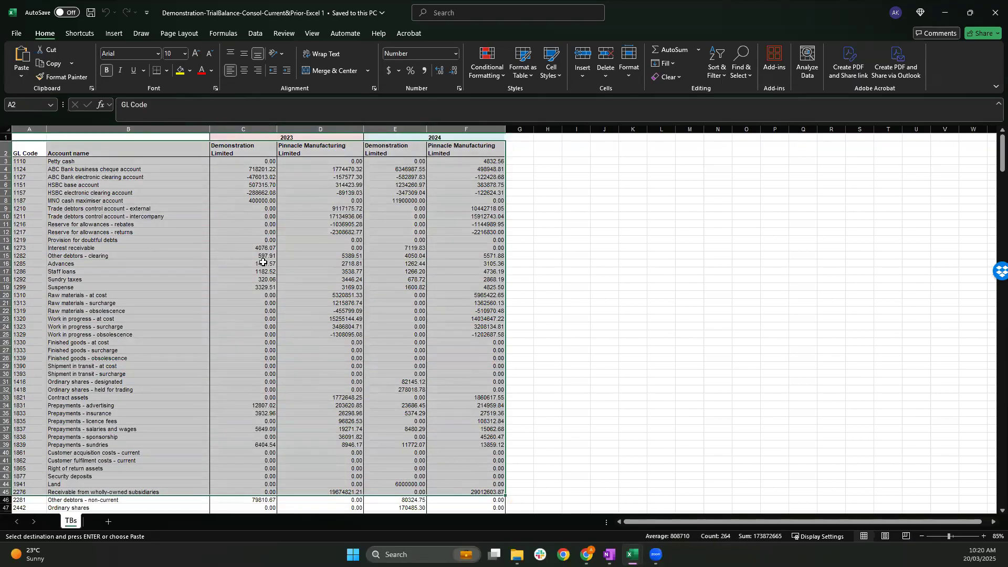
pyautogui.click(587, 554)
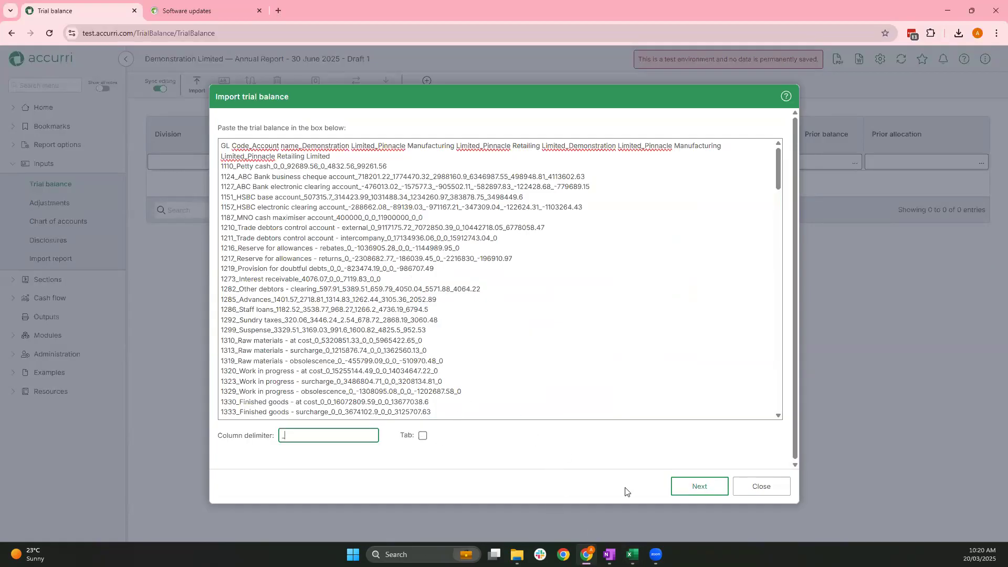
# Proceed to column matching for the pasted data and match Column A to All divisions - Account number
pyautogui.click(677, 488)
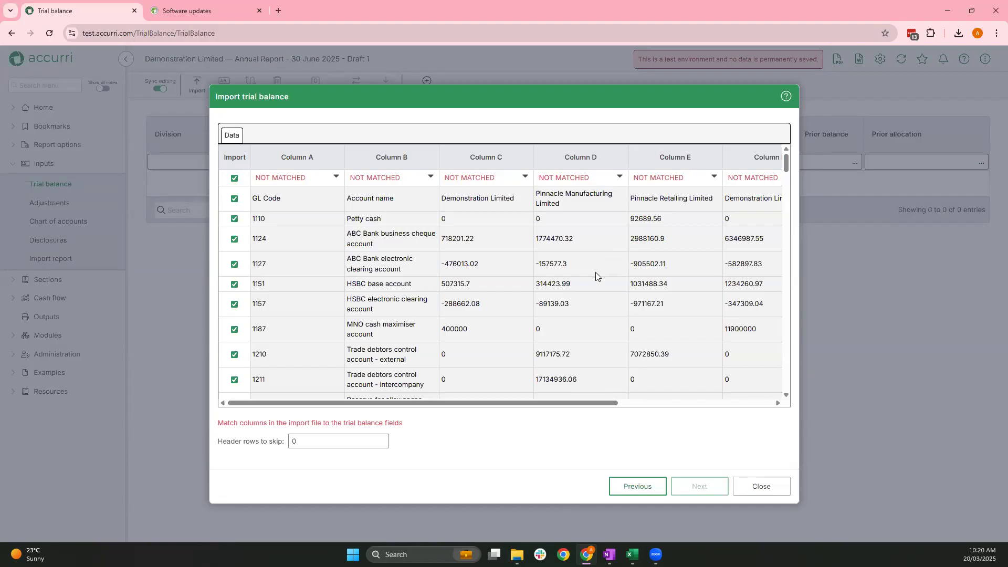
pyautogui.click(336, 177)
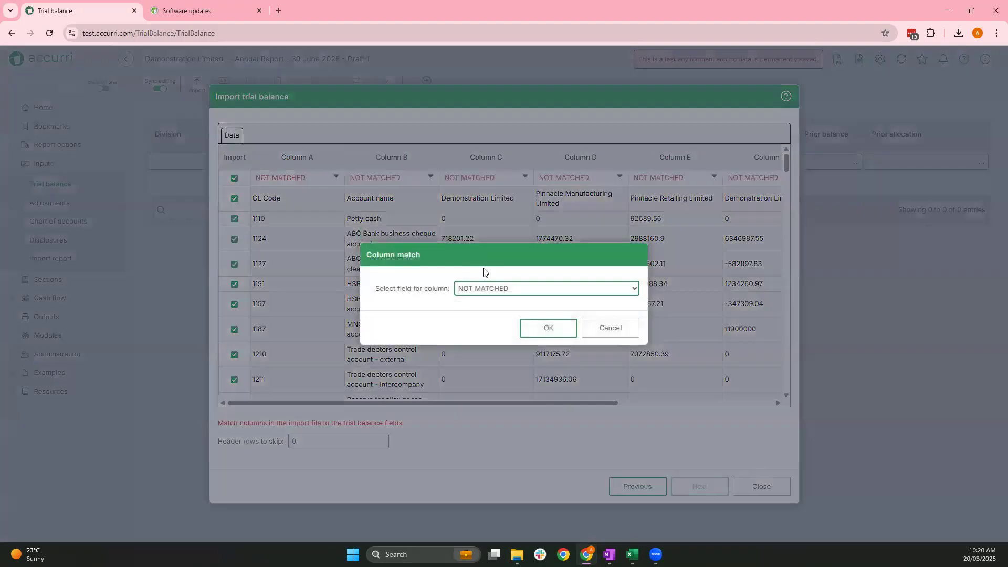
pyautogui.click(504, 288)
pyautogui.scroll(-2, 503, 273)
pyautogui.scroll(-2, 503, 278)
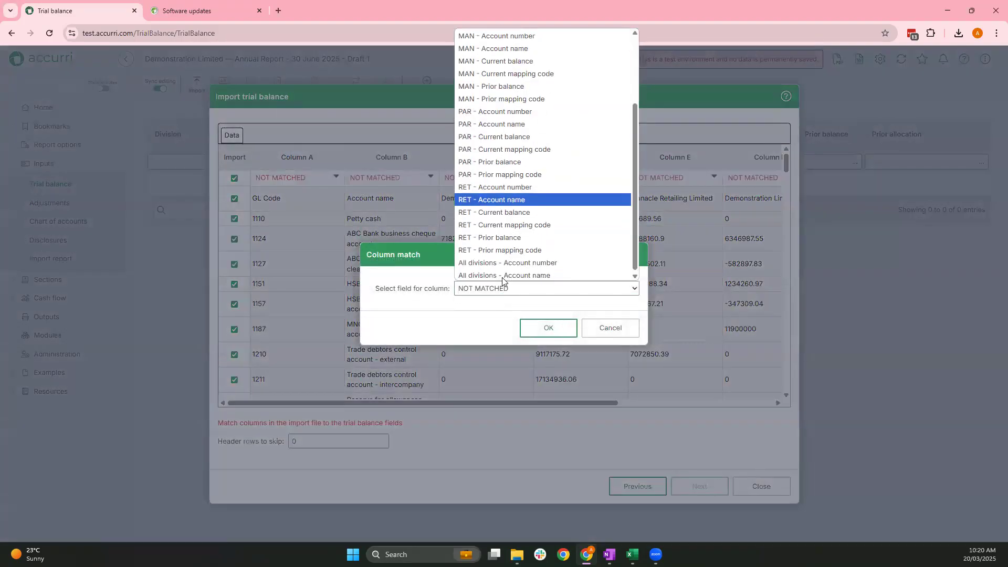
pyautogui.click(504, 261)
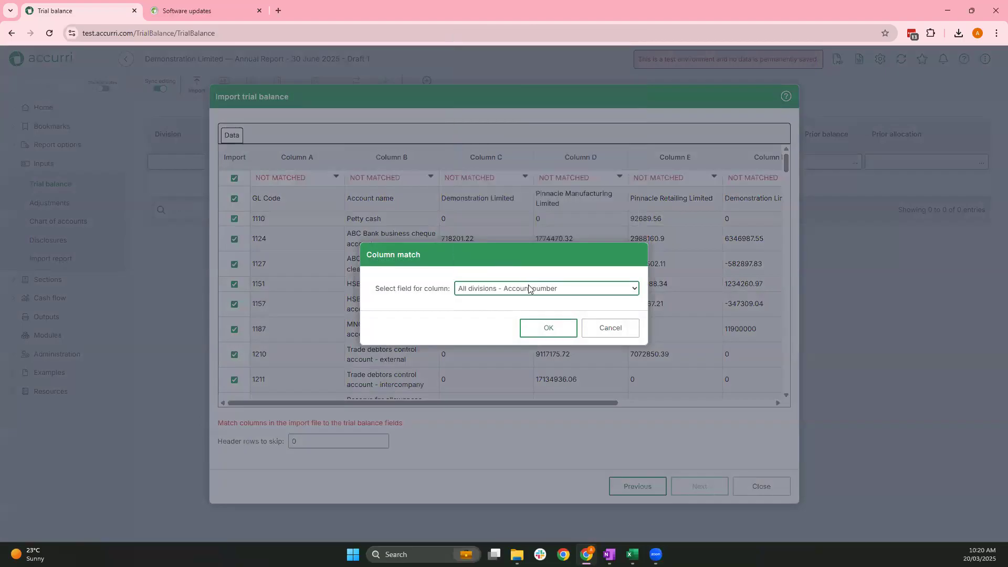
pyautogui.click(528, 330)
# Match Column B to All divisions - Account name
pyautogui.click(435, 183)
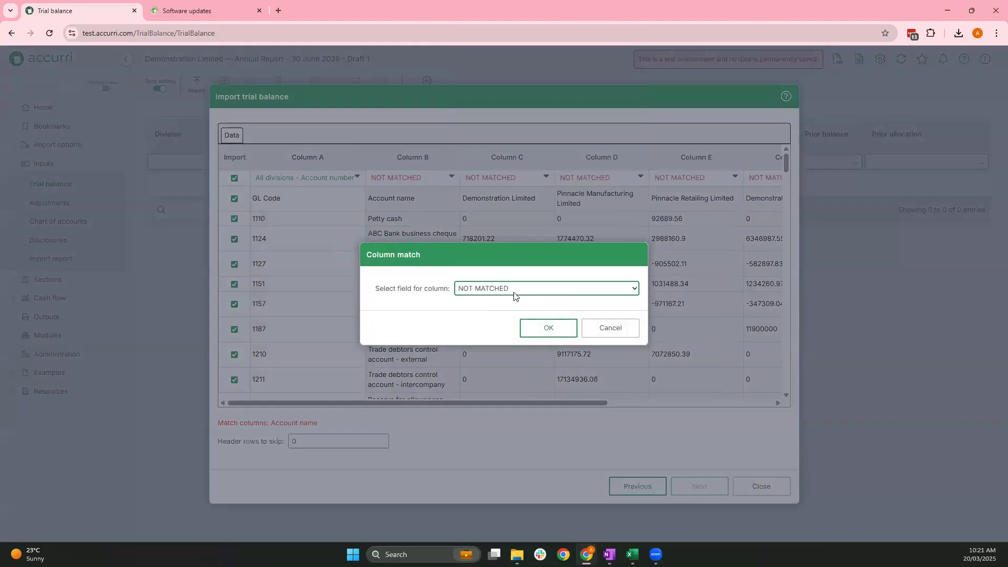
pyautogui.click(514, 291)
pyautogui.scroll(-1, 516, 268)
pyautogui.click(516, 271)
pyautogui.click(547, 327)
# Match Column C to PAR - Prior balance and Column D to MAN - Prior balance
pyautogui.click(522, 179)
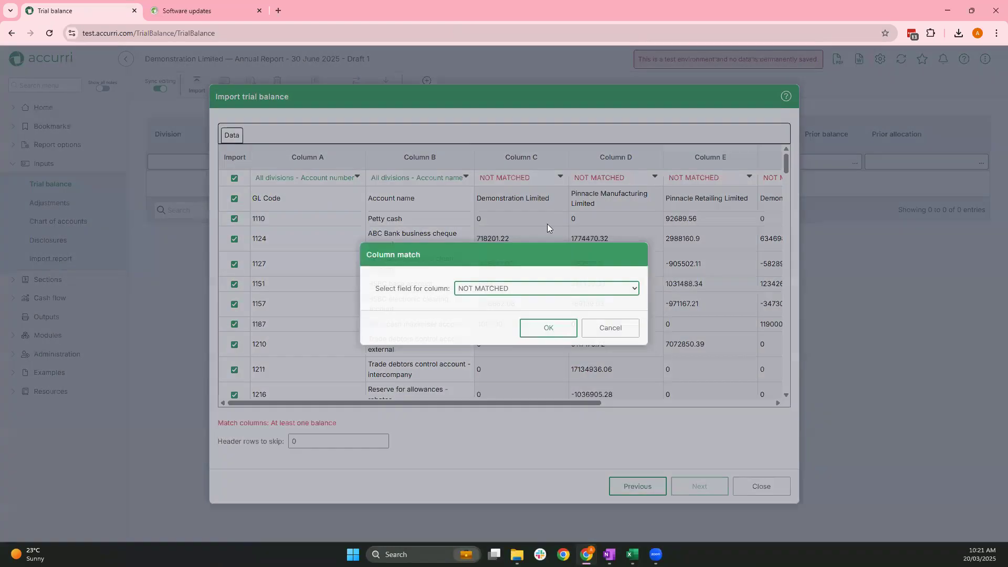
pyautogui.click(527, 288)
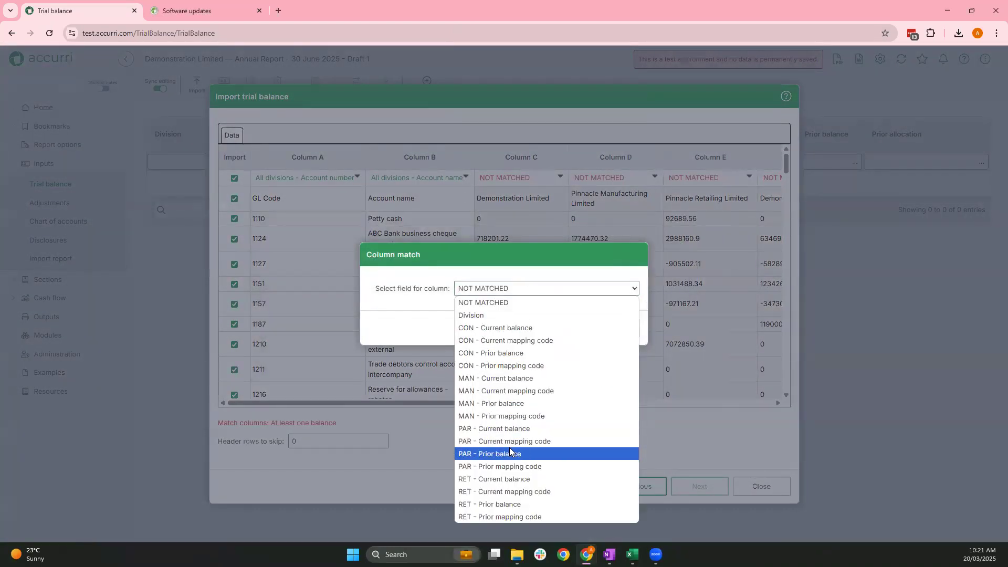
pyautogui.click(509, 453)
pyautogui.click(547, 327)
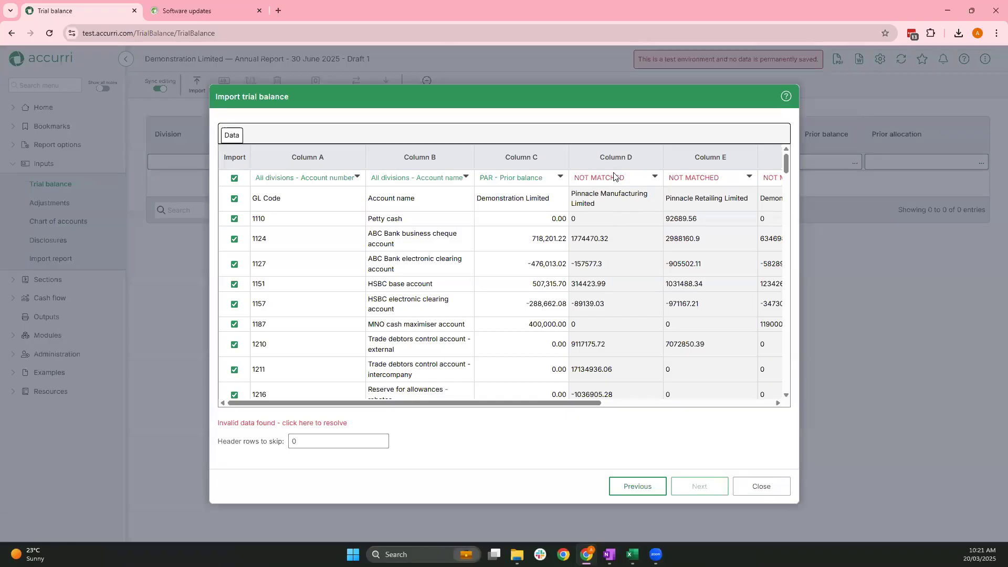
pyautogui.click(615, 178)
pyautogui.click(528, 293)
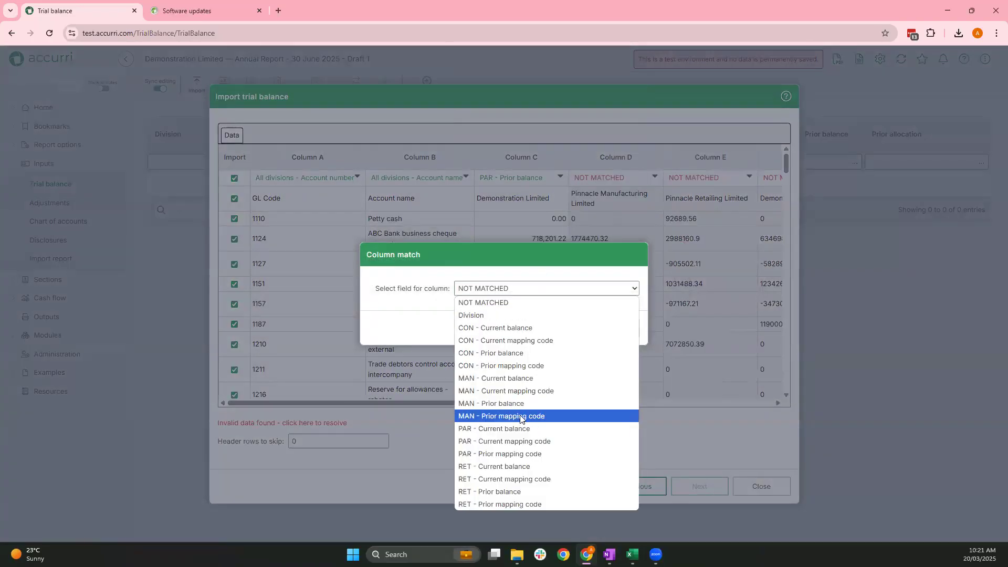
pyautogui.click(520, 403)
pyautogui.click(545, 328)
# Match Column E, the first Pinnacle Retailing Limited column, to RET - Prior balance
pyautogui.hscroll(5, 518, 233)
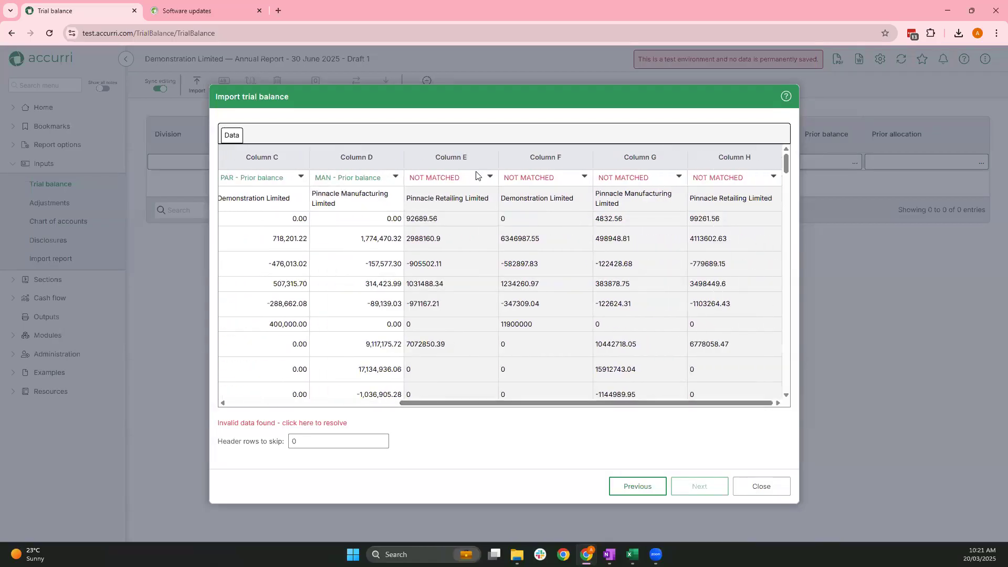
pyautogui.click(492, 179)
pyautogui.click(507, 286)
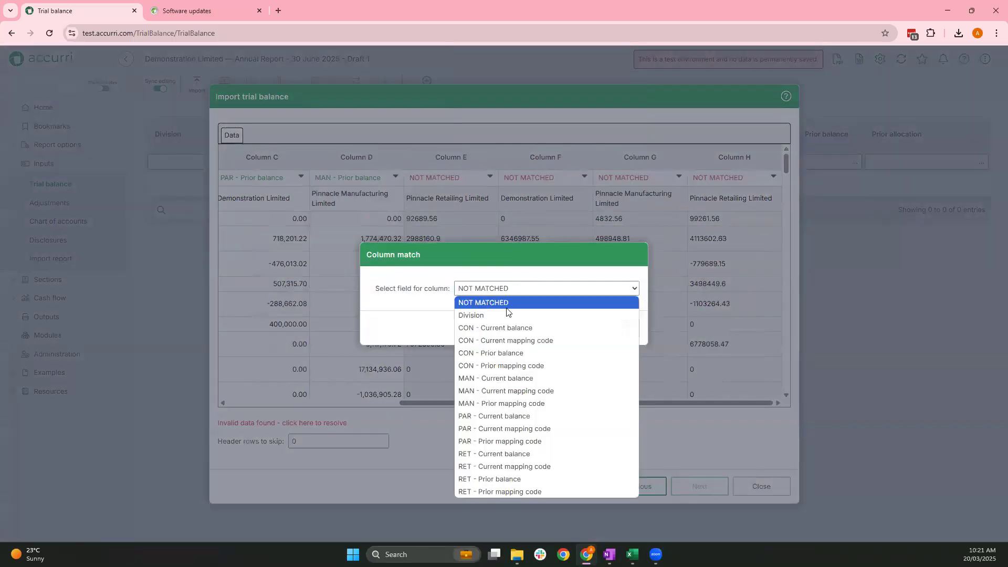
pyautogui.click(502, 455)
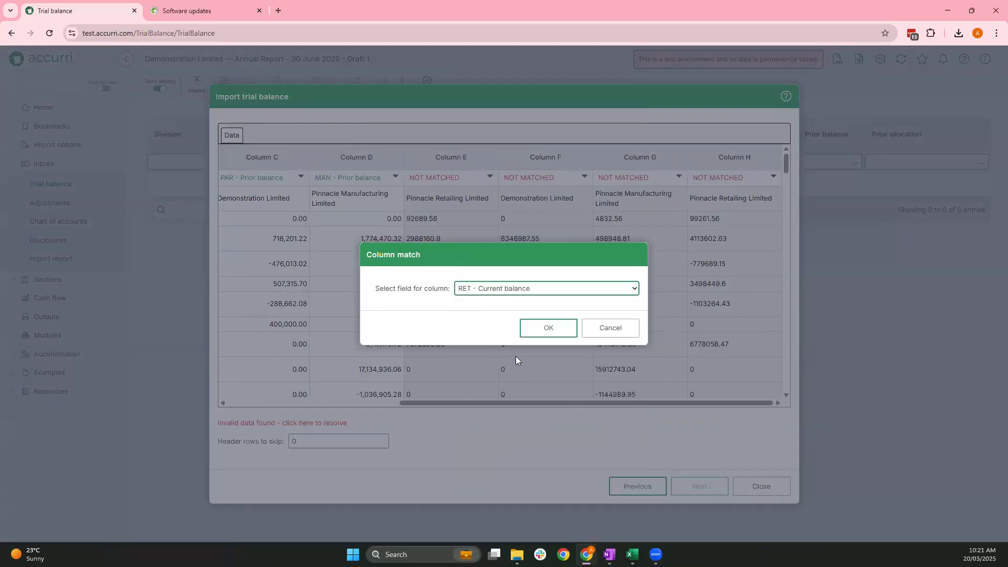
pyautogui.click(513, 288)
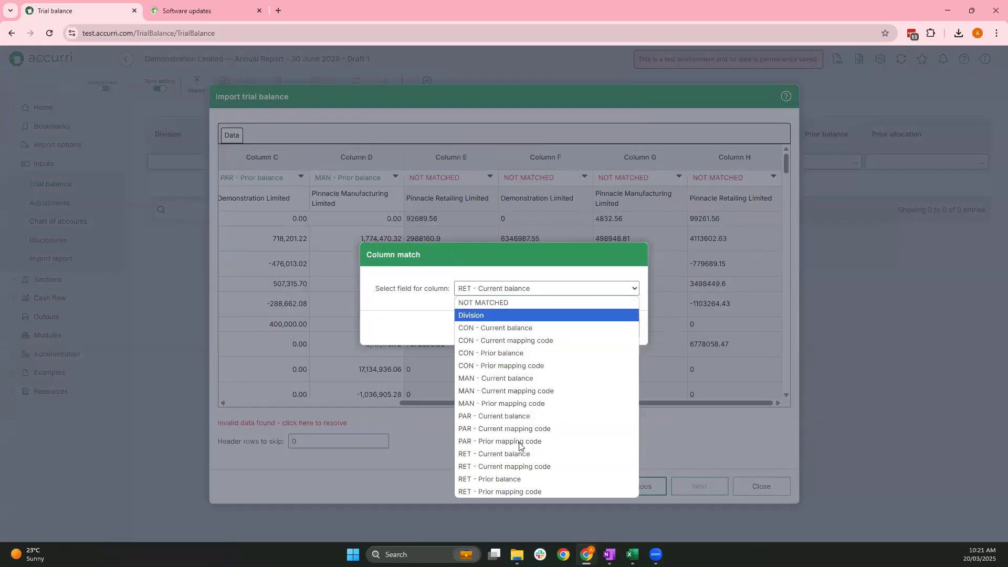
pyautogui.click(499, 477)
pyautogui.click(537, 336)
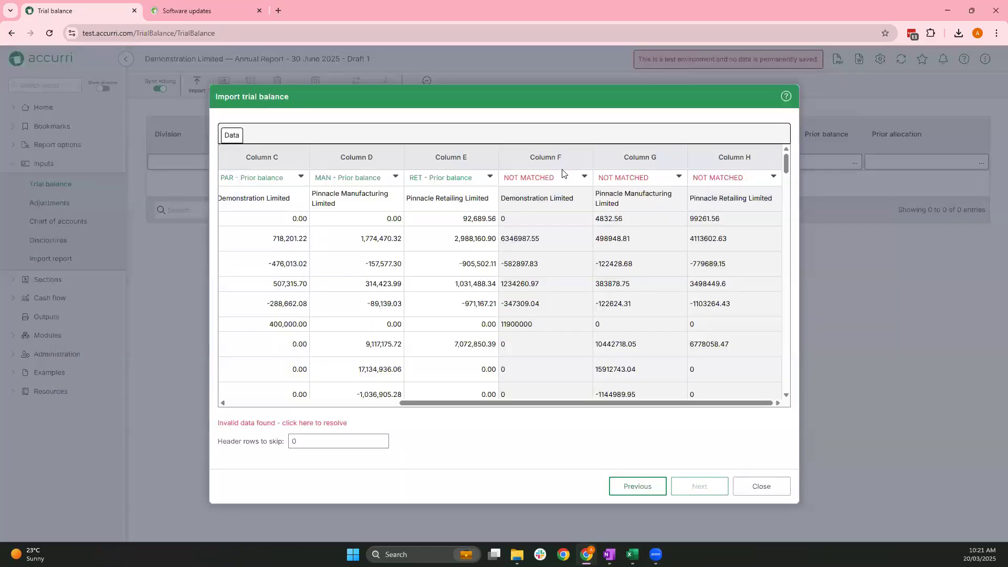
# Match Column F to PAR - Current balance and Column G to MAN - Current balance
pyautogui.click(564, 181)
pyautogui.click(555, 289)
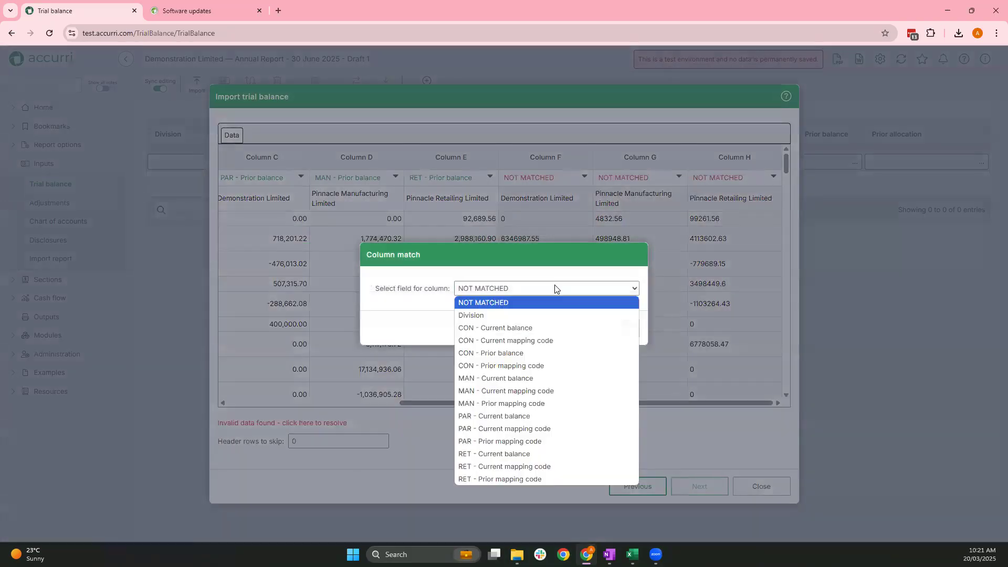
pyautogui.click(499, 416)
pyautogui.click(544, 331)
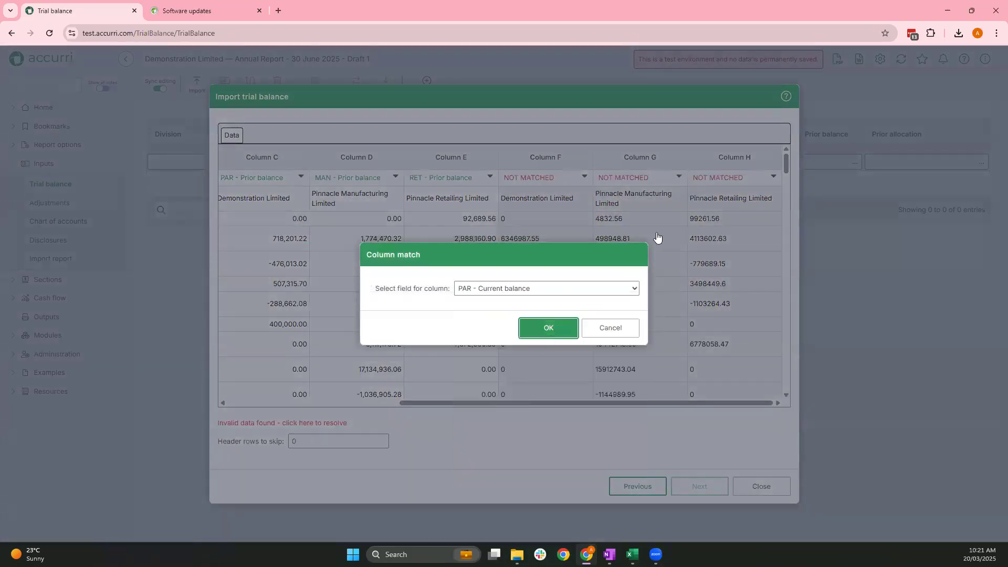
pyautogui.click(646, 183)
pyautogui.click(555, 290)
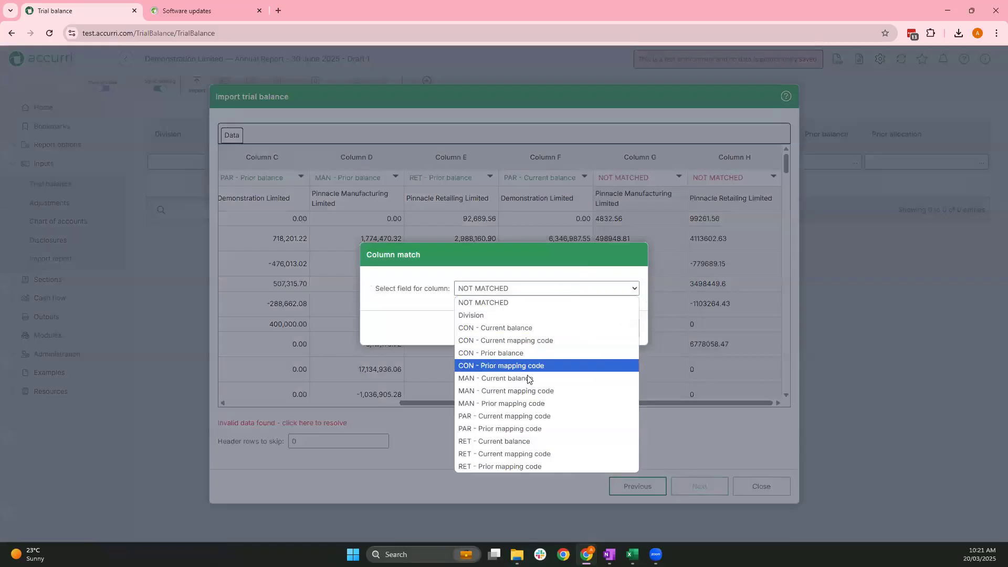
pyautogui.click(529, 378)
pyautogui.click(567, 330)
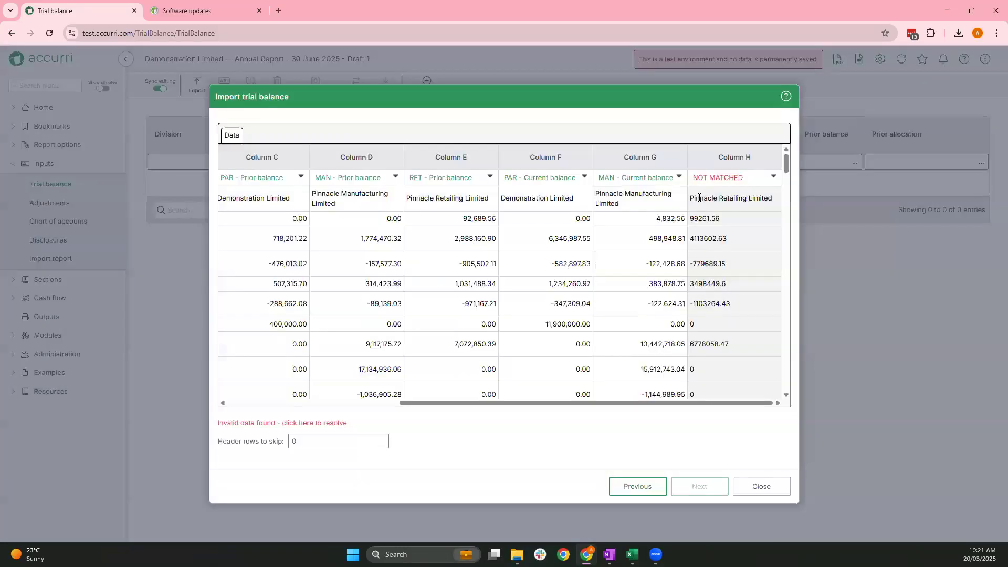
# Match Column H, the last Pinnacle Retailing Limited column, to RET - Current balance
pyautogui.click(701, 177)
pyautogui.click(542, 289)
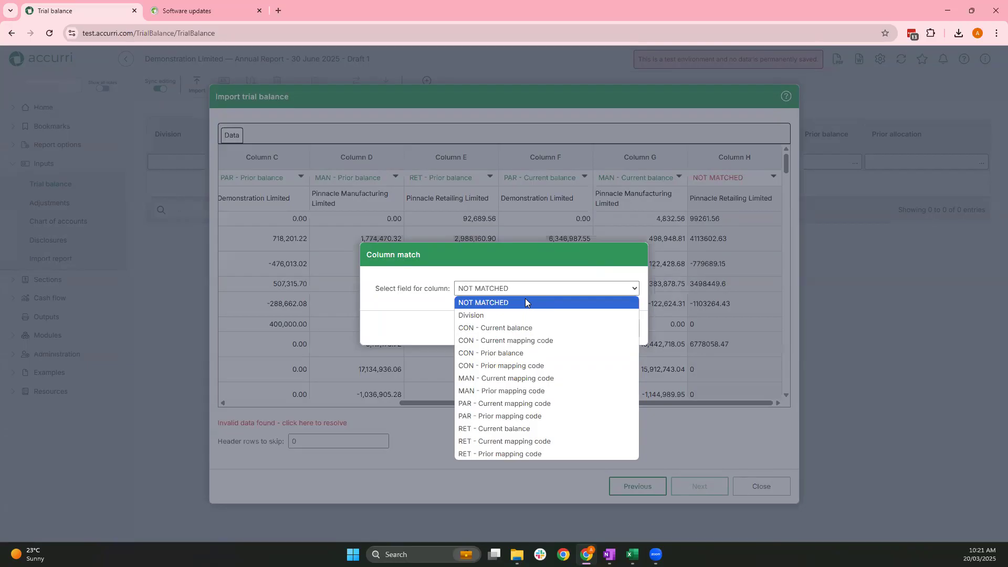
pyautogui.click(511, 430)
pyautogui.click(558, 328)
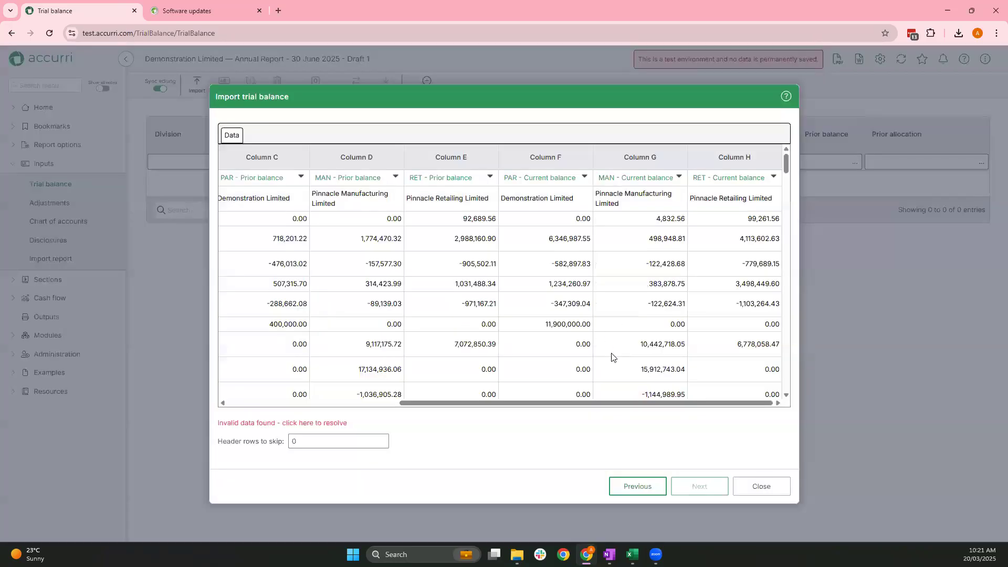
# Skip 1 header row and import the trial balance data into the PAR, MAN and RET divisions
pyautogui.moveTo(591, 404); pyautogui.dragTo(404, 411)
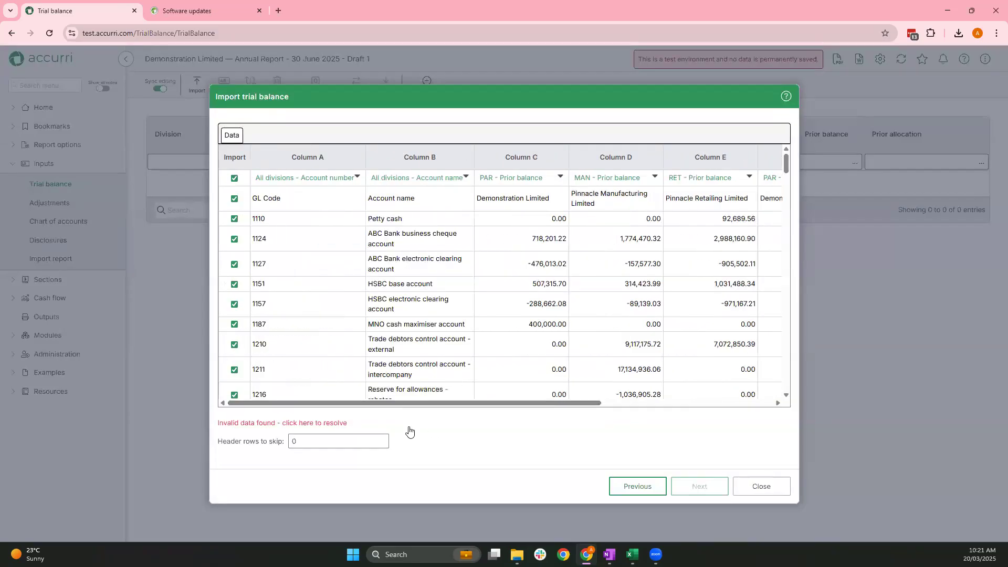
pyautogui.click(331, 437)
pyautogui.write('1')
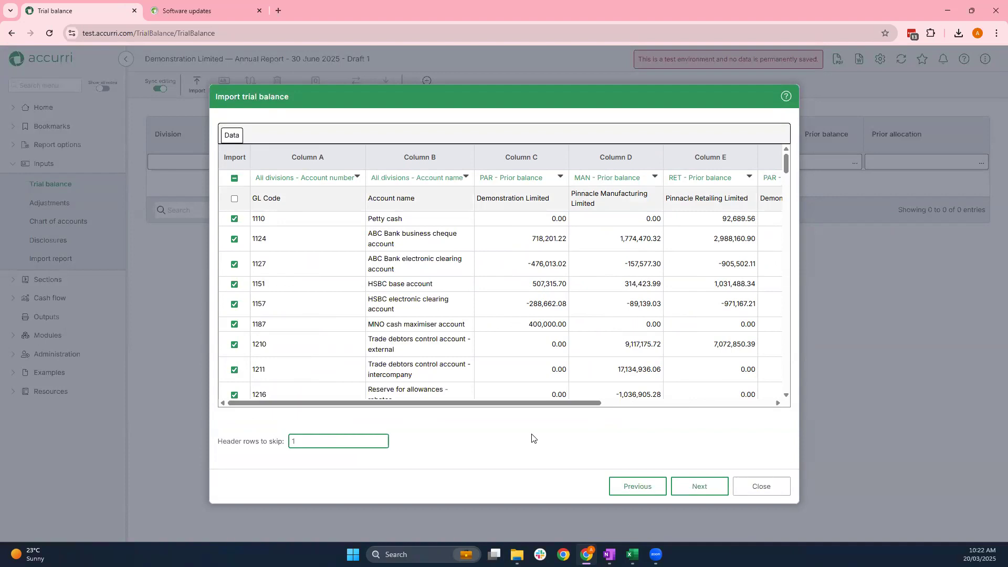
pyautogui.click(713, 490)
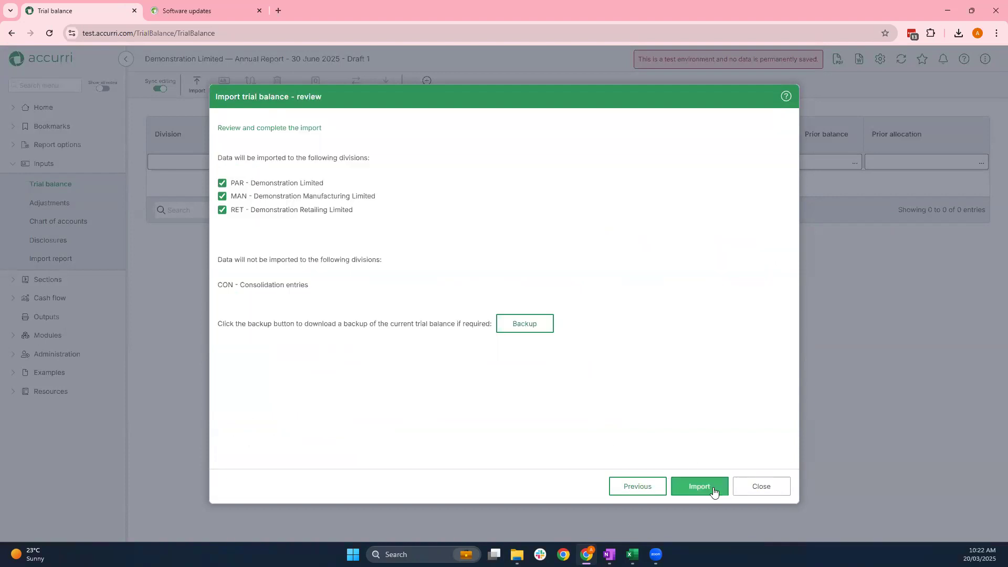
pyautogui.click(714, 491)
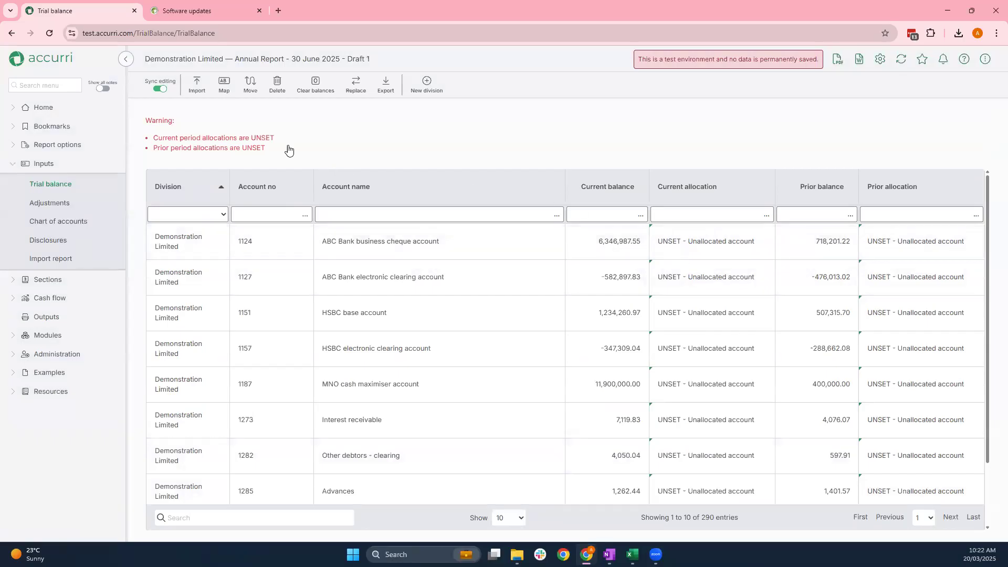
# Map the imported trial balance accounts to Accurri codes with the Automatic method
pyautogui.click(224, 84)
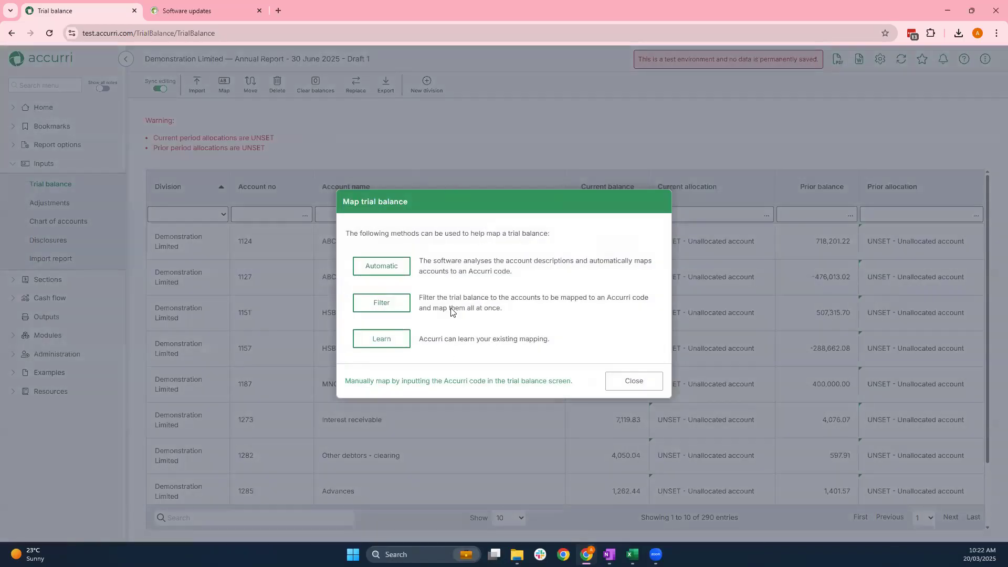
pyautogui.click(398, 267)
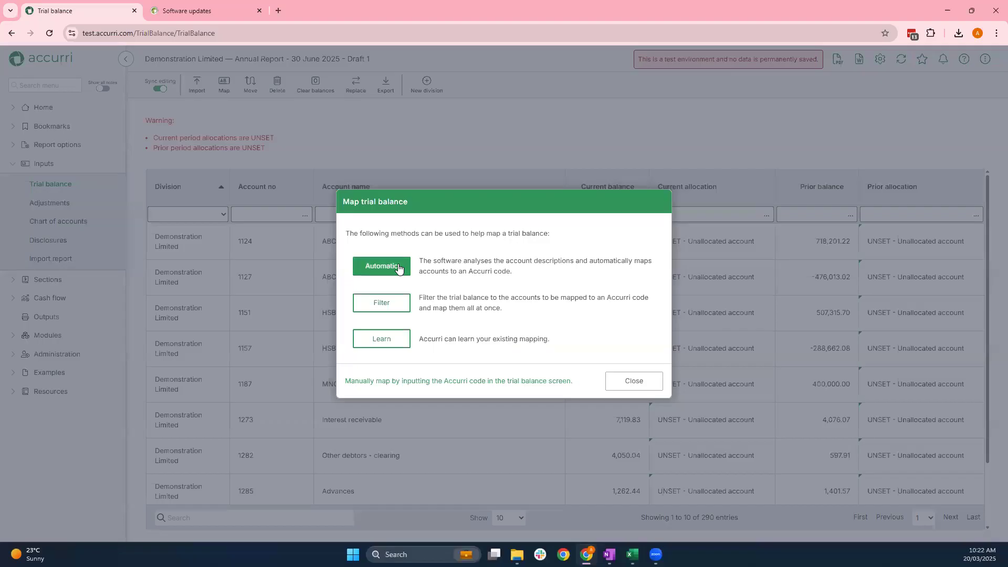
pyautogui.click(396, 337)
pyautogui.click(555, 373)
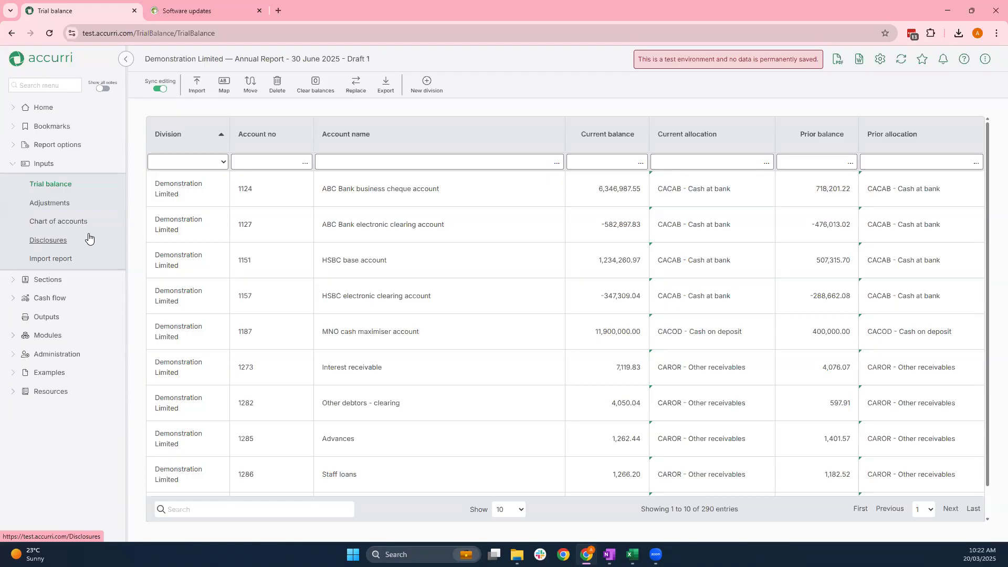
# Create a report section without notes named CEO's Letter and place it directly after Cover in the sections setup
pyautogui.click(49, 284)
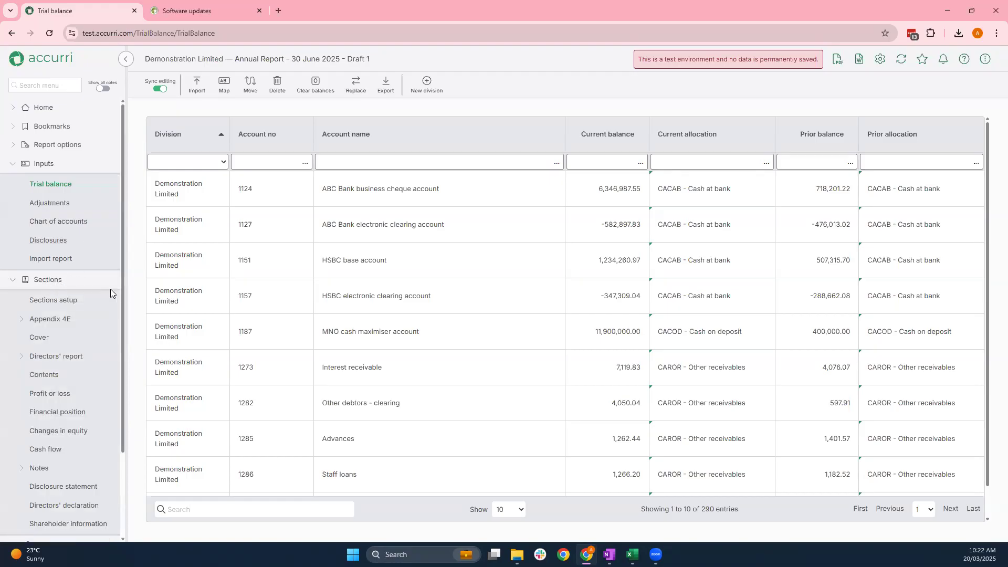
pyautogui.click(103, 304)
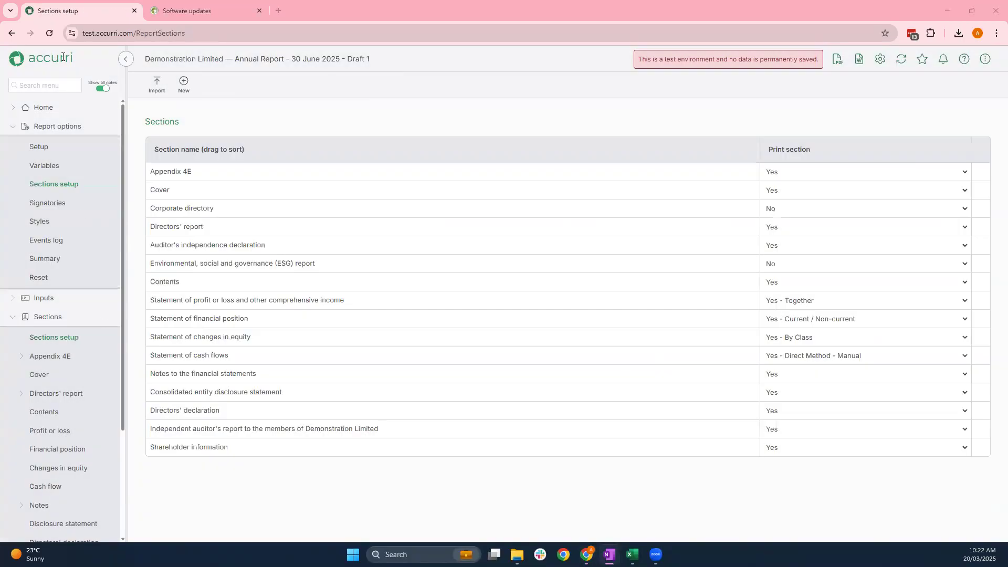
pyautogui.click(75, 128)
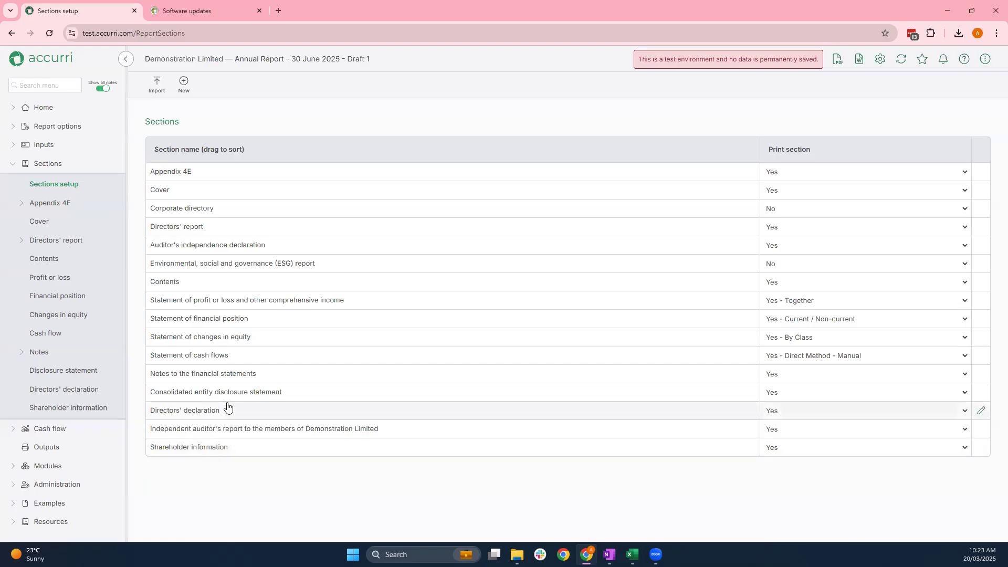
pyautogui.click(184, 82)
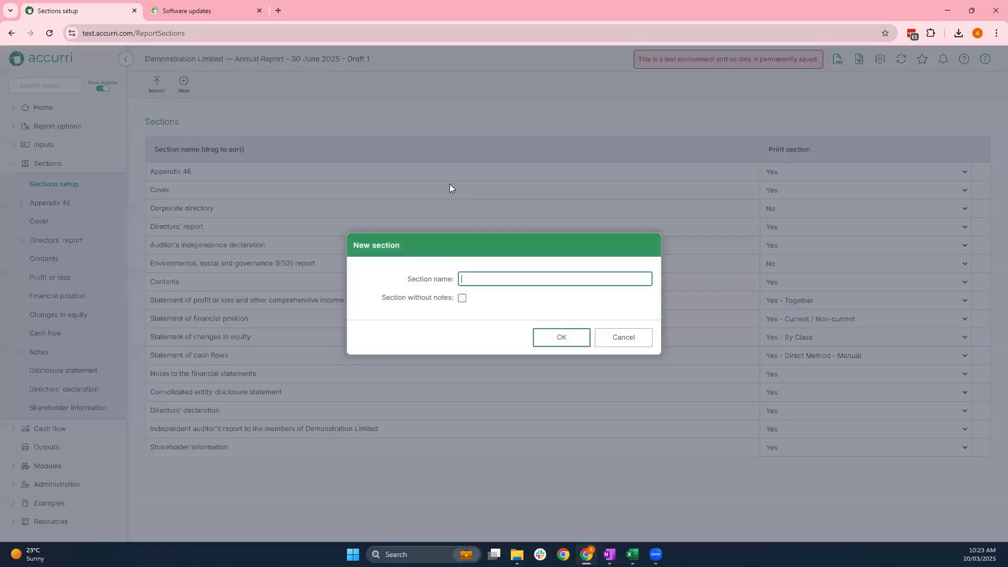
pyautogui.write("CEO's Letter")
pyautogui.click(462, 298)
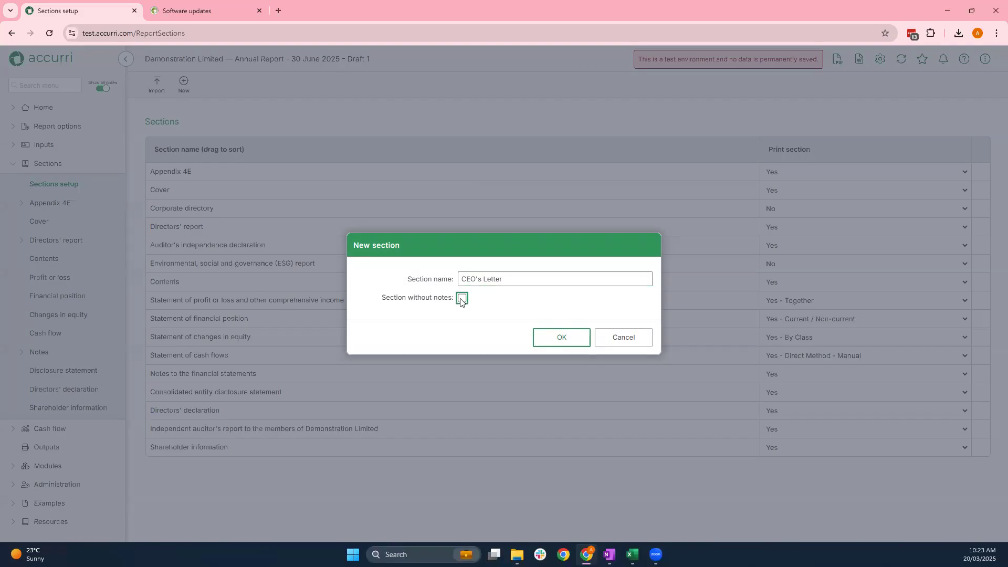
pyautogui.click(552, 341)
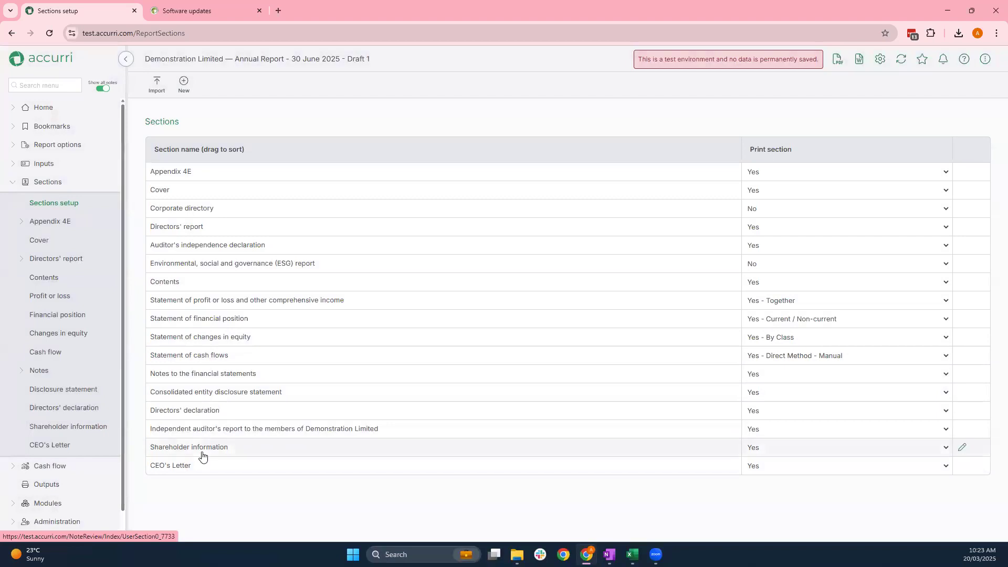
pyautogui.moveTo(197, 466); pyautogui.dragTo(229, 210)
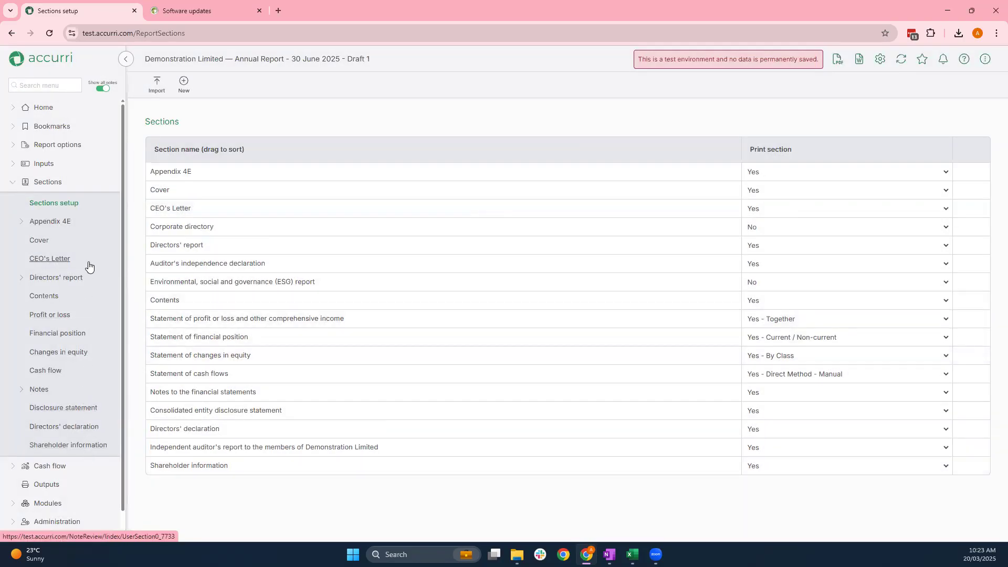
# Fill the CEO's Letter section with the letter text beginning "Dear Shareholders" and save it
pyautogui.click(63, 260)
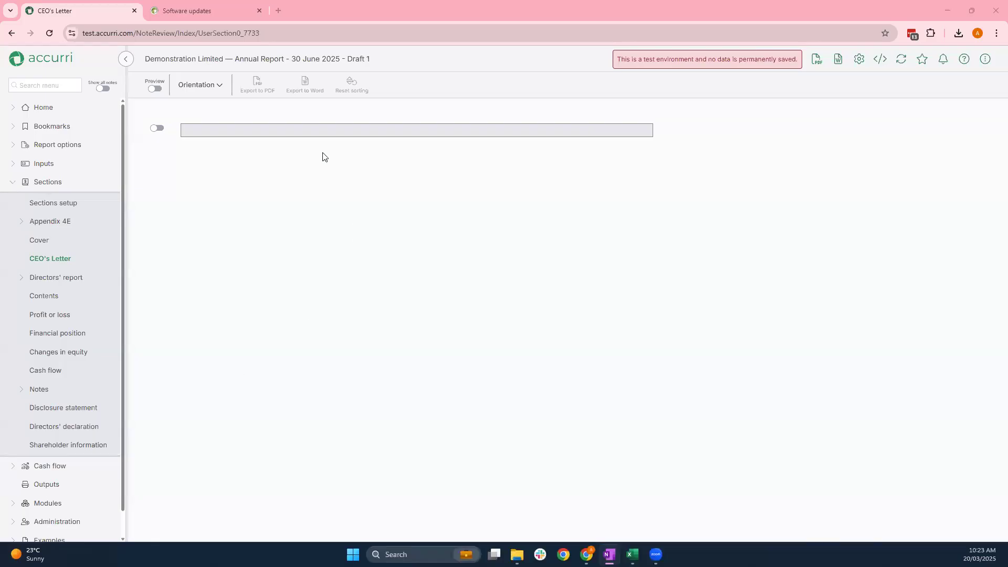
pyautogui.click(344, 126)
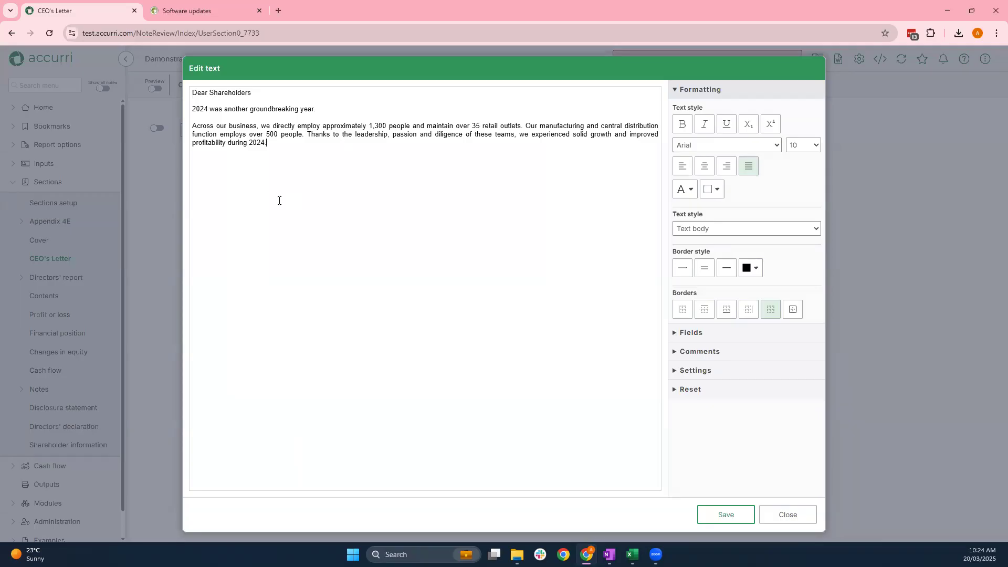
pyautogui.hotkey('alt', 'Tab')
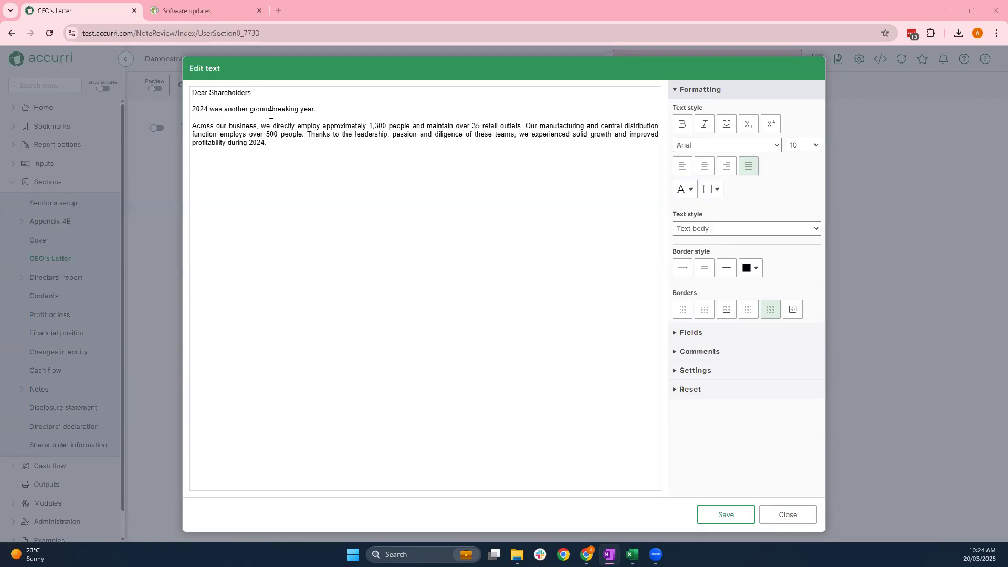
pyautogui.click(275, 142)
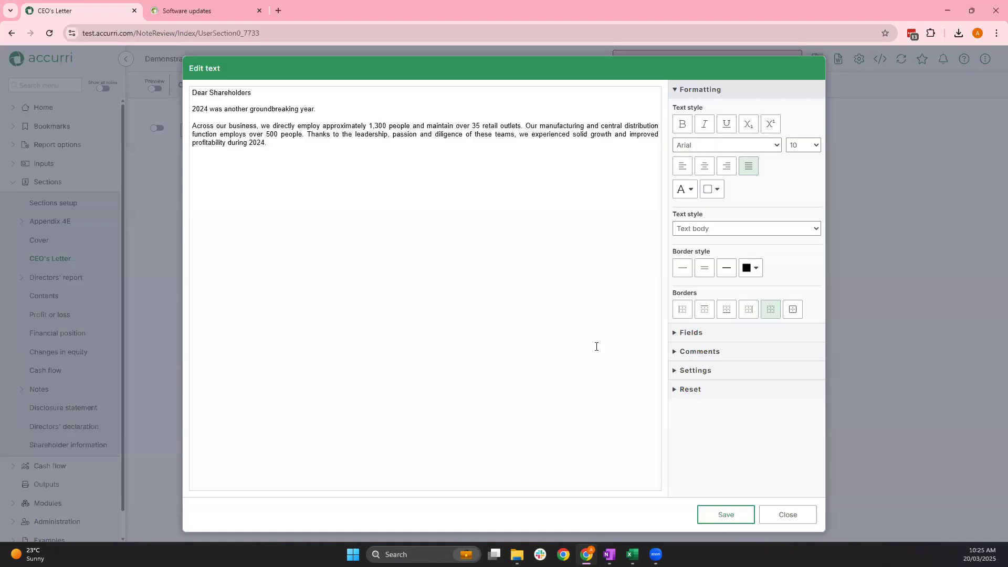
pyautogui.click(706, 521)
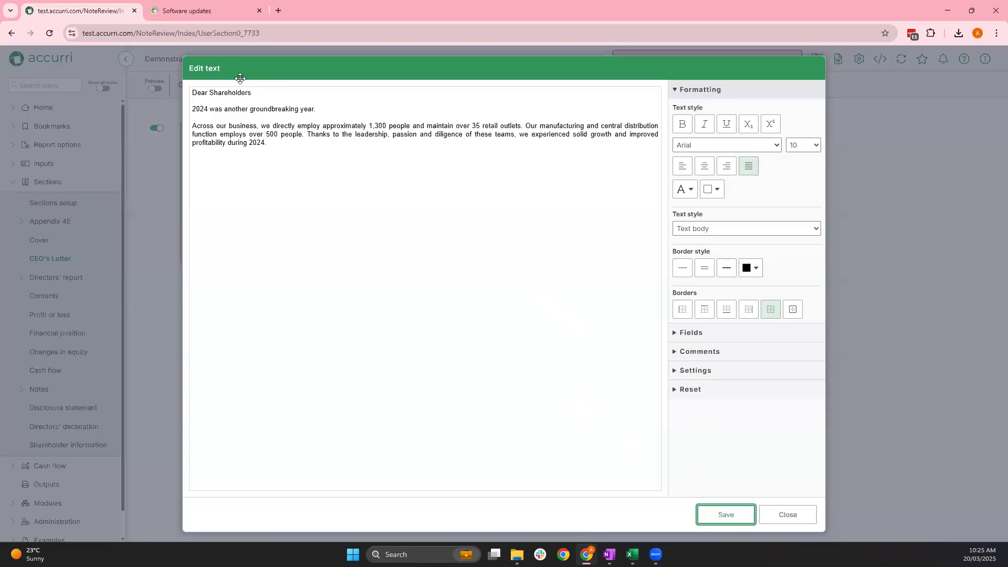
pyautogui.click(810, 514)
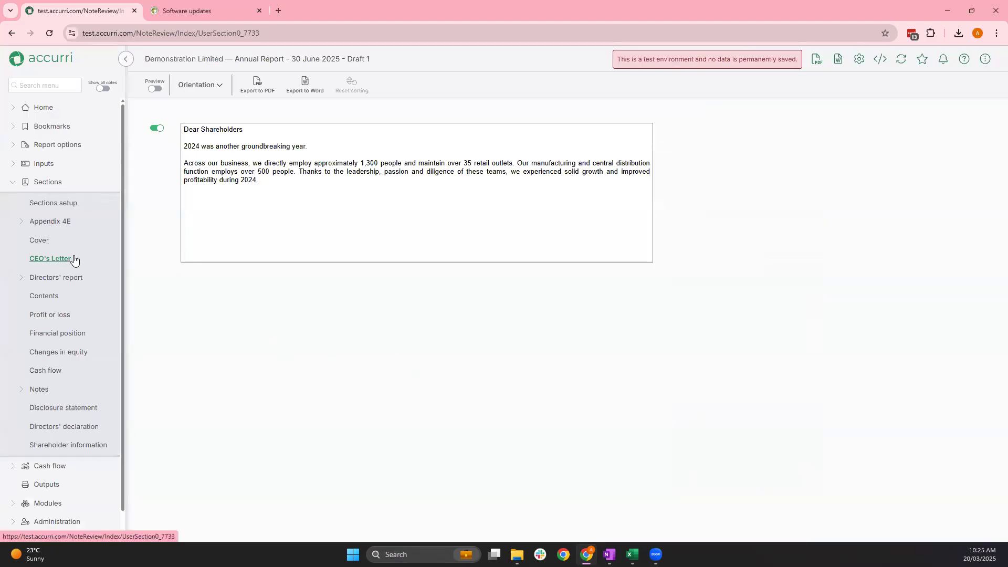
# Open the Profit or loss section, review the preference options for icons in sections and notes, and return to the statement
pyautogui.click(68, 315)
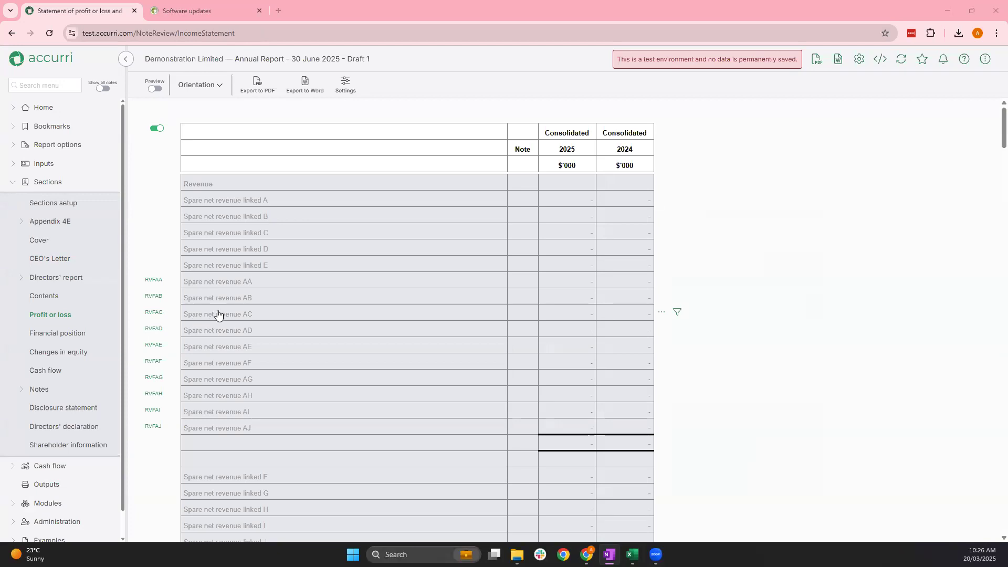
pyautogui.click(984, 59)
pyautogui.click(965, 100)
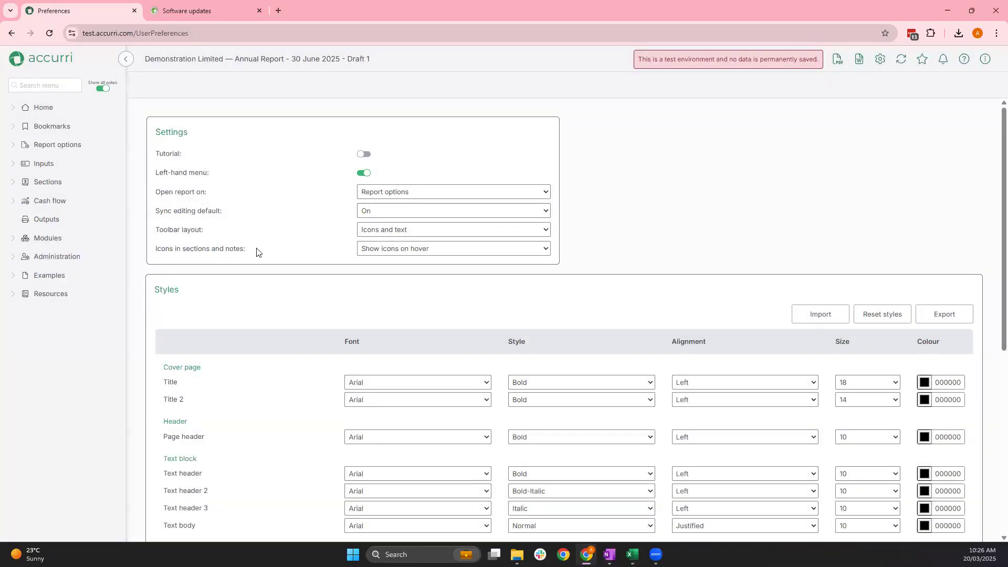
pyautogui.click(482, 253)
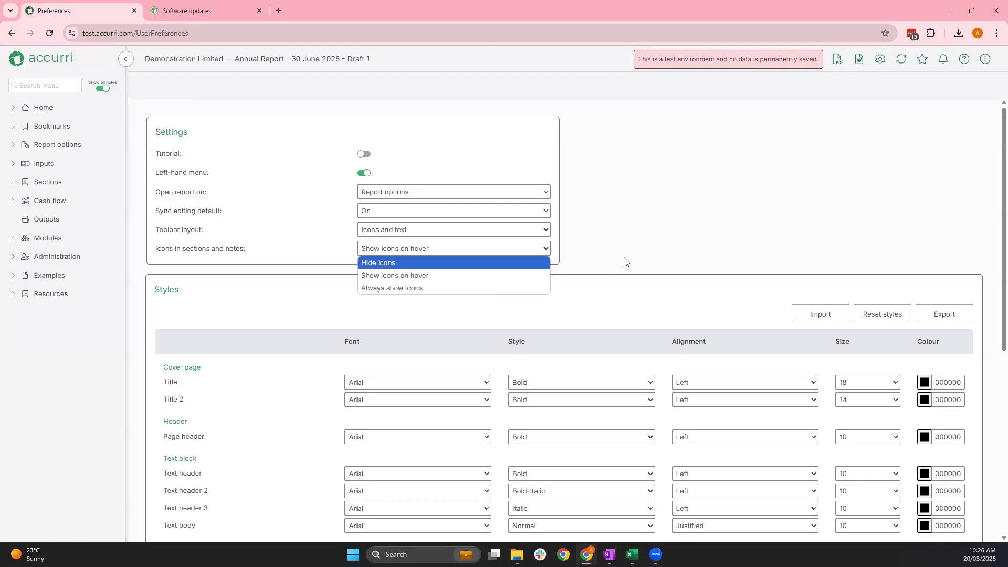
pyautogui.click(642, 231)
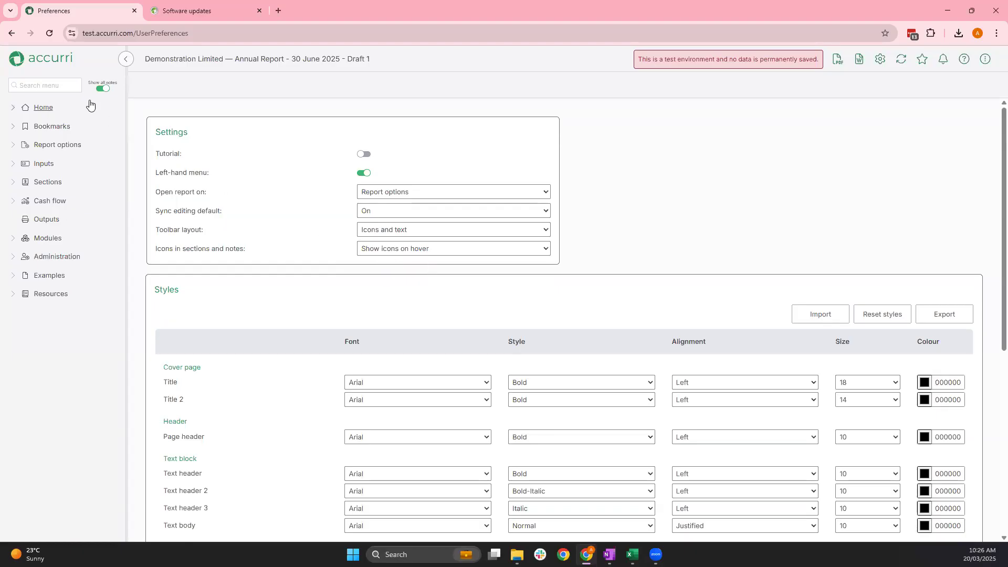
pyautogui.click(11, 33)
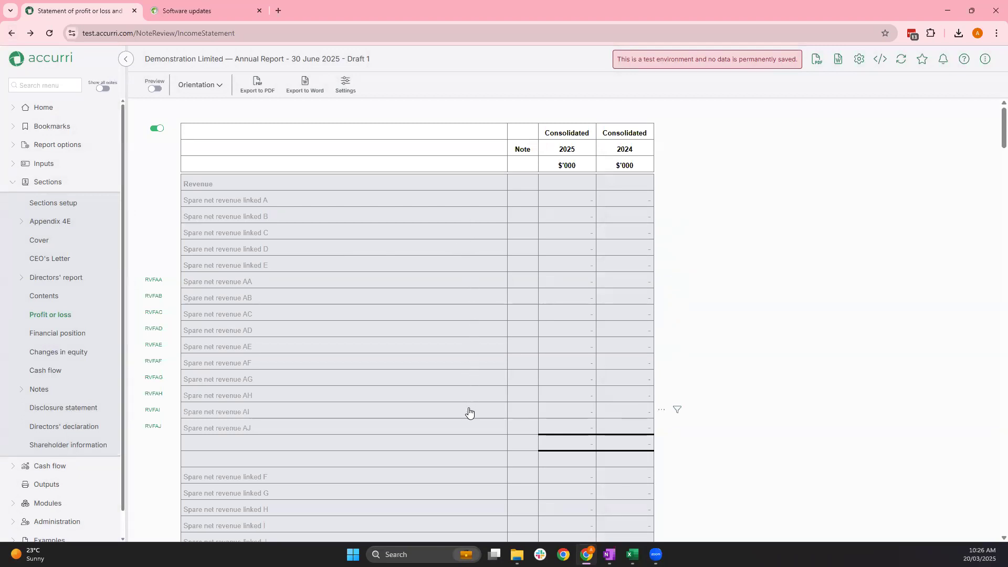
# Review the Profit or loss statement down to the Revenue row linked to note 4 and view that row's available actions
pyautogui.scroll(-3, 469, 413)
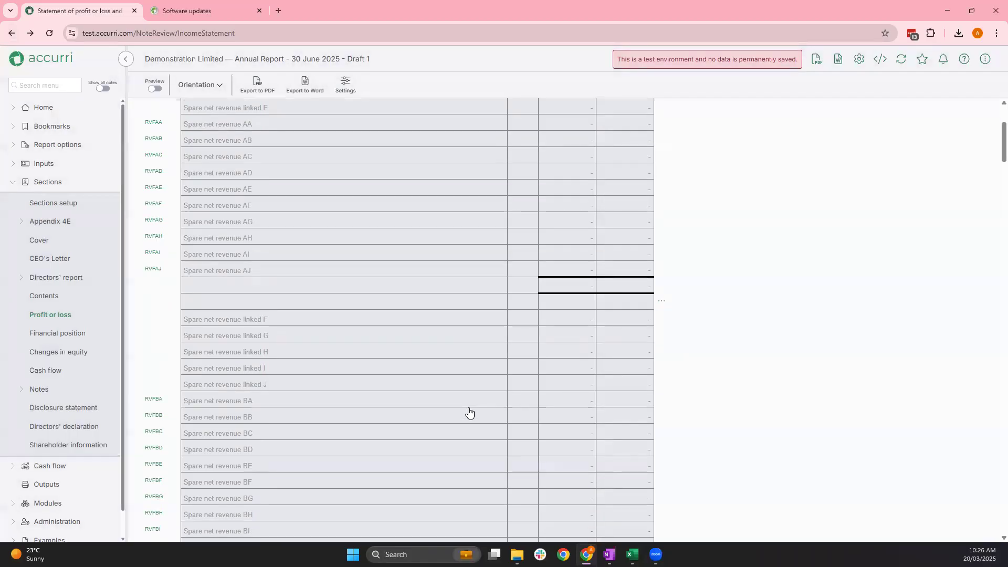
pyautogui.scroll(-5, 469, 414)
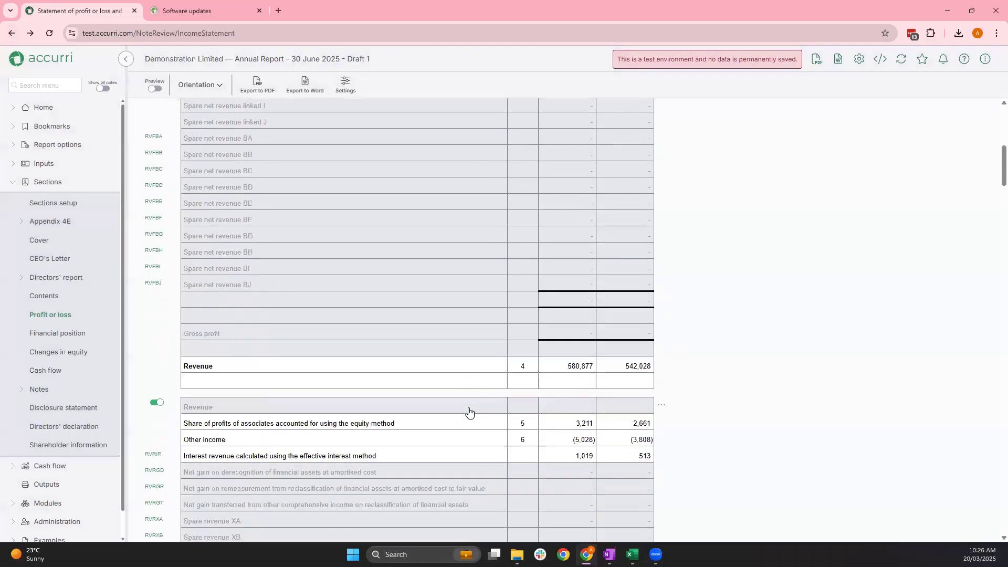
pyautogui.scroll(-1, 469, 413)
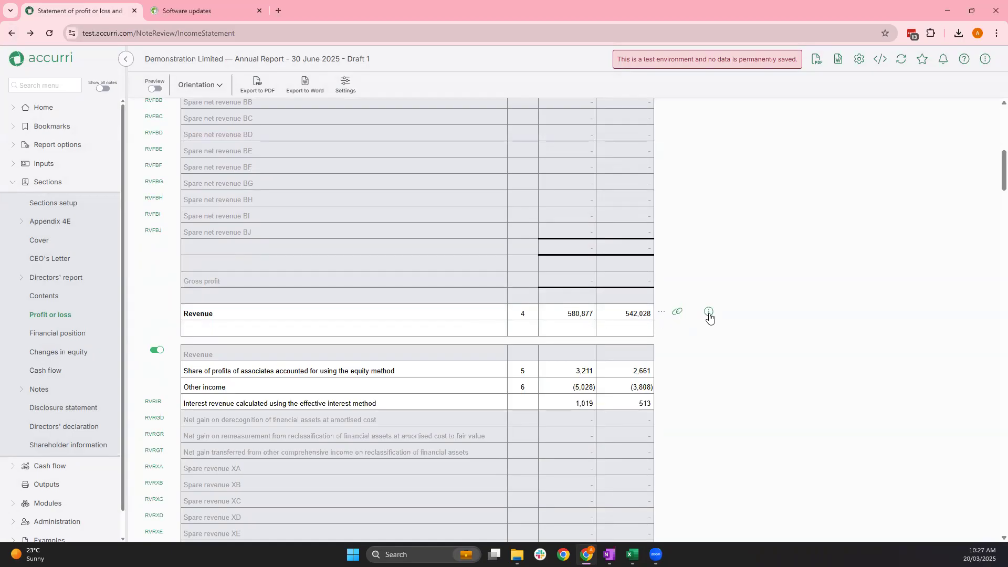
pyautogui.moveTo(709, 315)
pyautogui.click(662, 313)
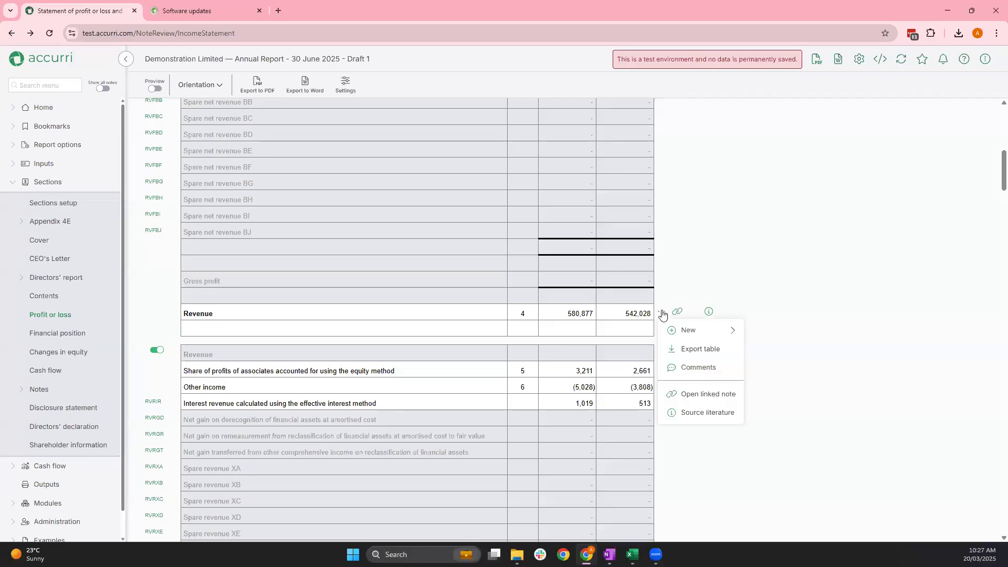
pyautogui.moveTo(676, 331)
pyautogui.click(165, 326)
# Check the source literature reference and available actions for the row "Interest revenue calculated using the effective interest method"
pyautogui.scroll(-1, 189, 316)
pyautogui.scroll(-1, 189, 316)
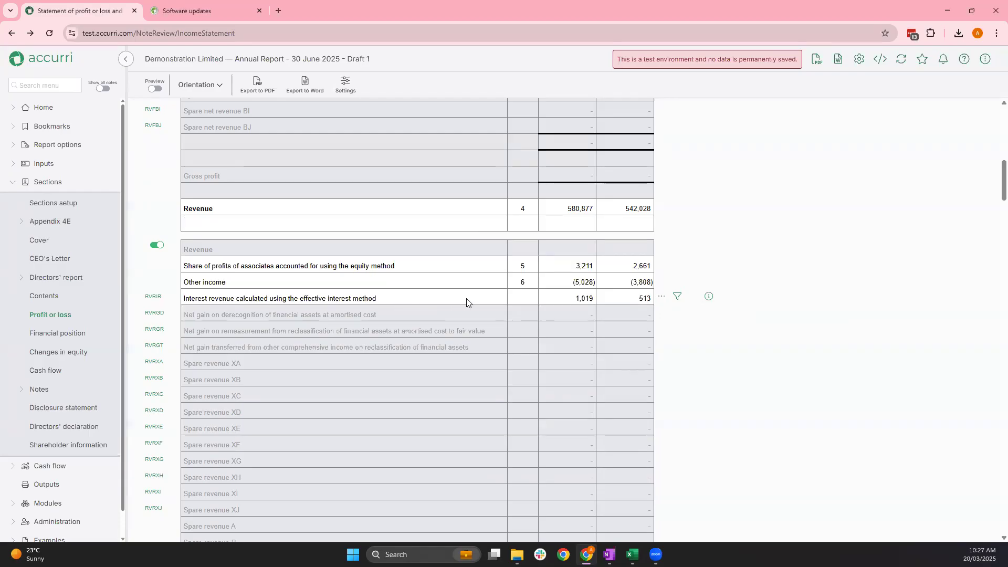
pyautogui.hotkey('alt', 'Tab')
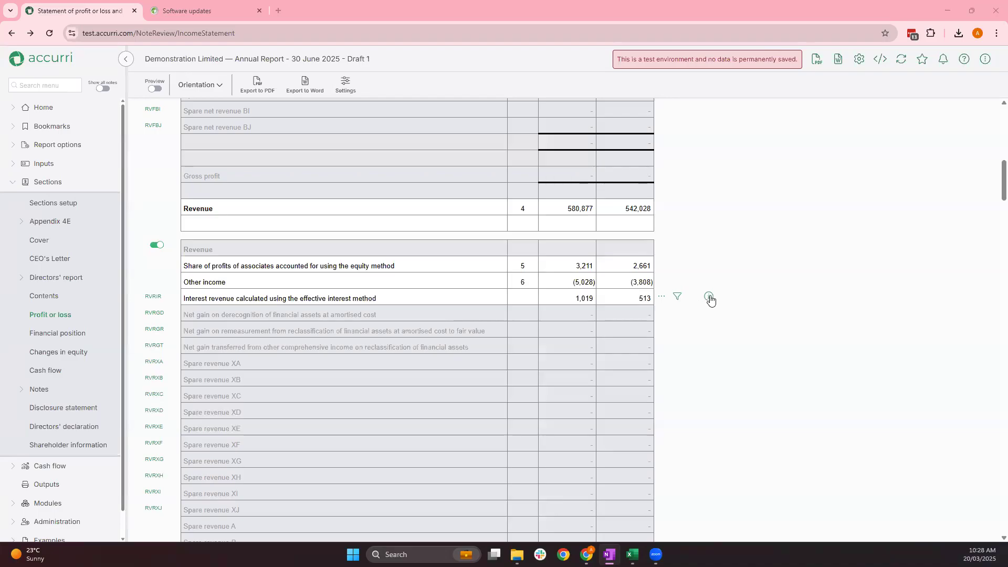
pyautogui.moveTo(710, 300)
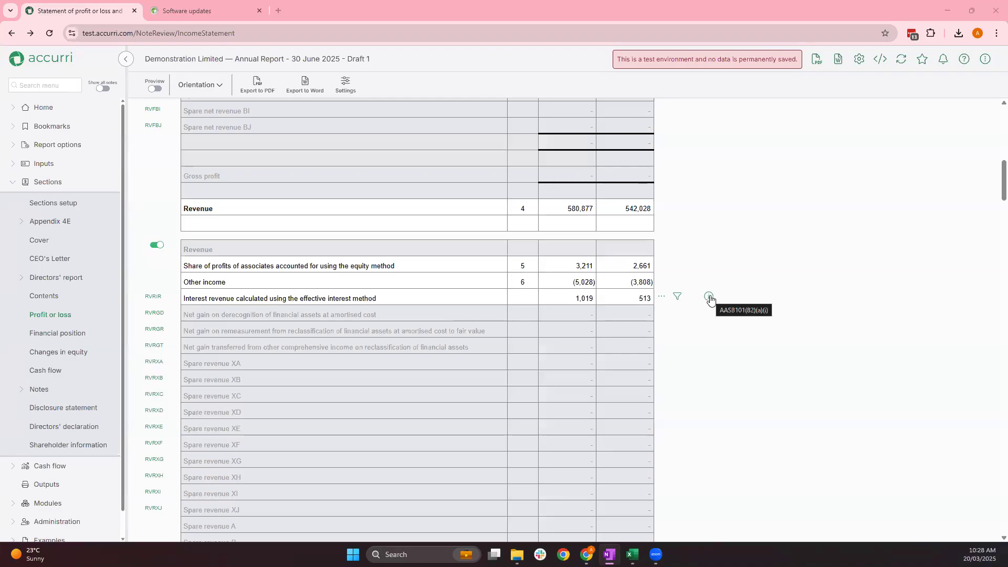
pyautogui.click(663, 302)
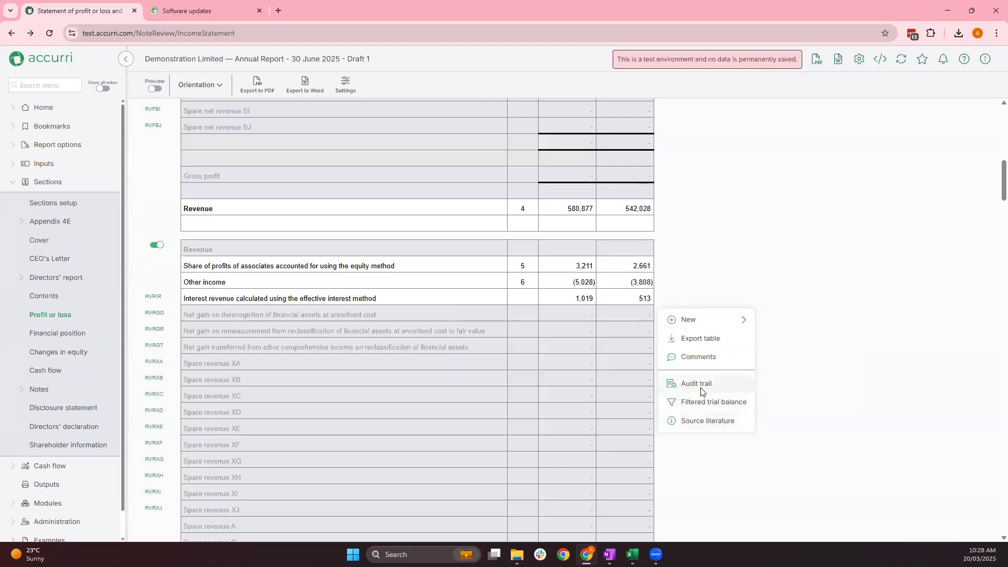
pyautogui.click(168, 302)
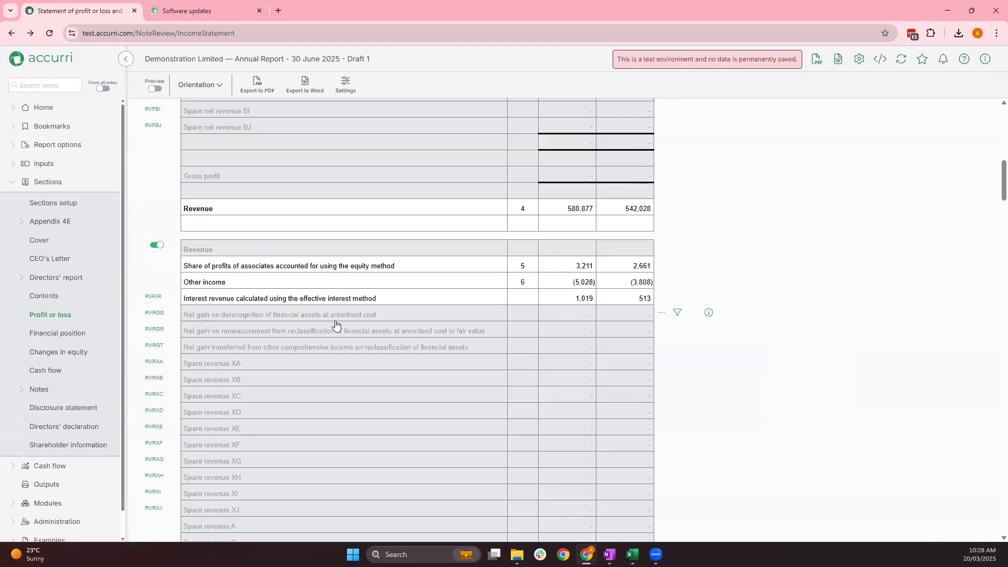
# Open the Changes in equity statement and set its page orientation to Landscape
pyautogui.click(65, 359)
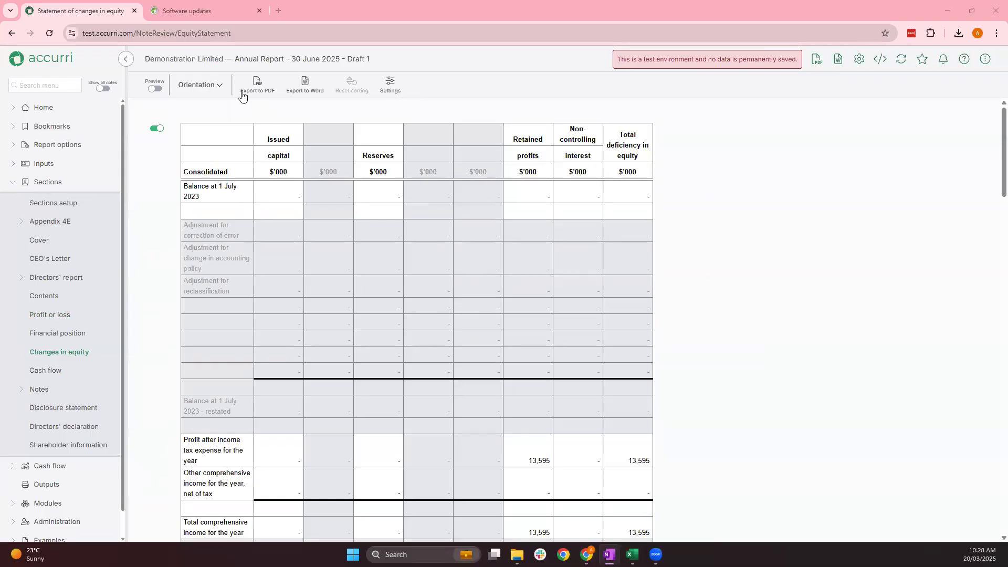
pyautogui.click(219, 85)
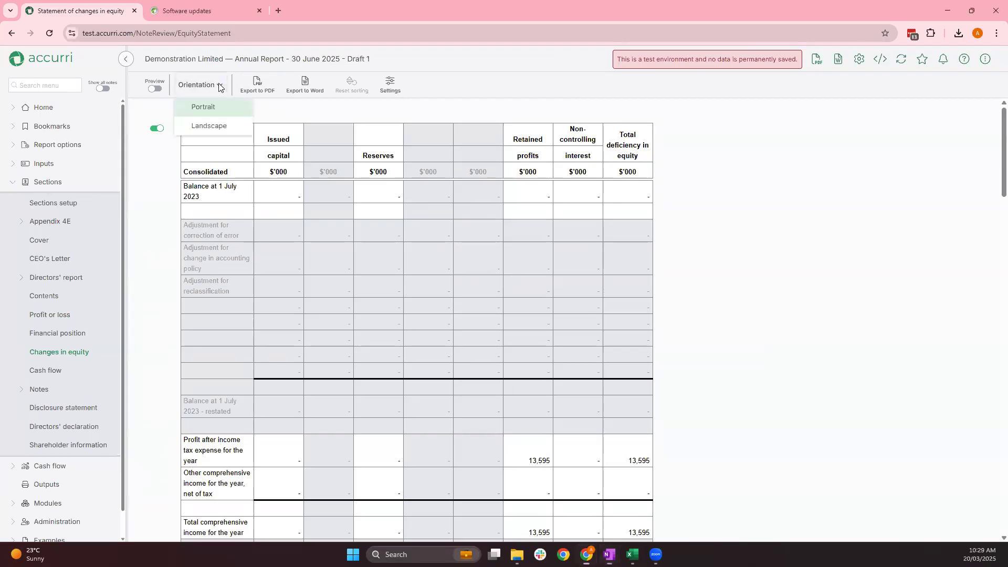
pyautogui.click(216, 127)
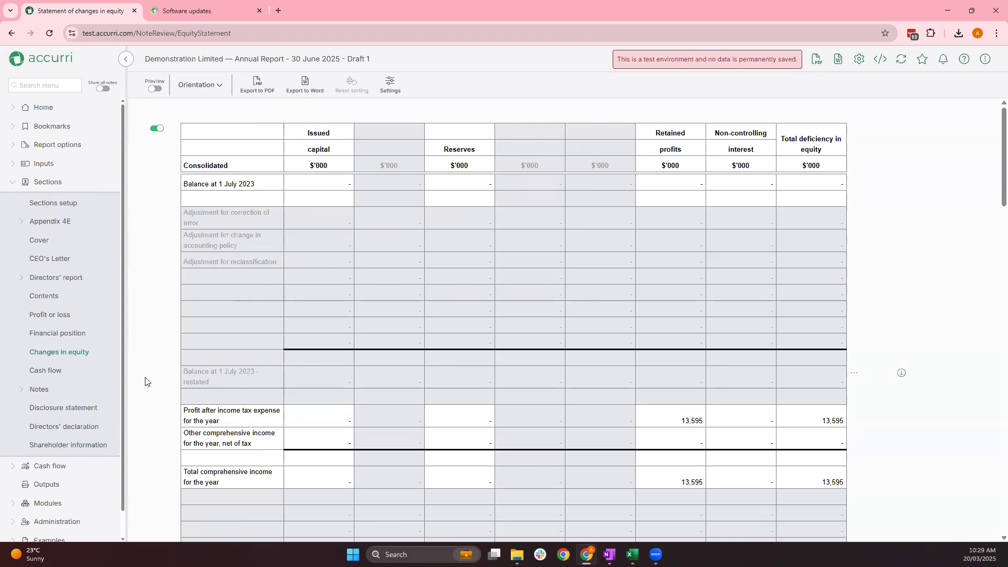
# Expand the Introduction group under Notes and make the navigation list show all notes, including unused ones
pyautogui.click(57, 394)
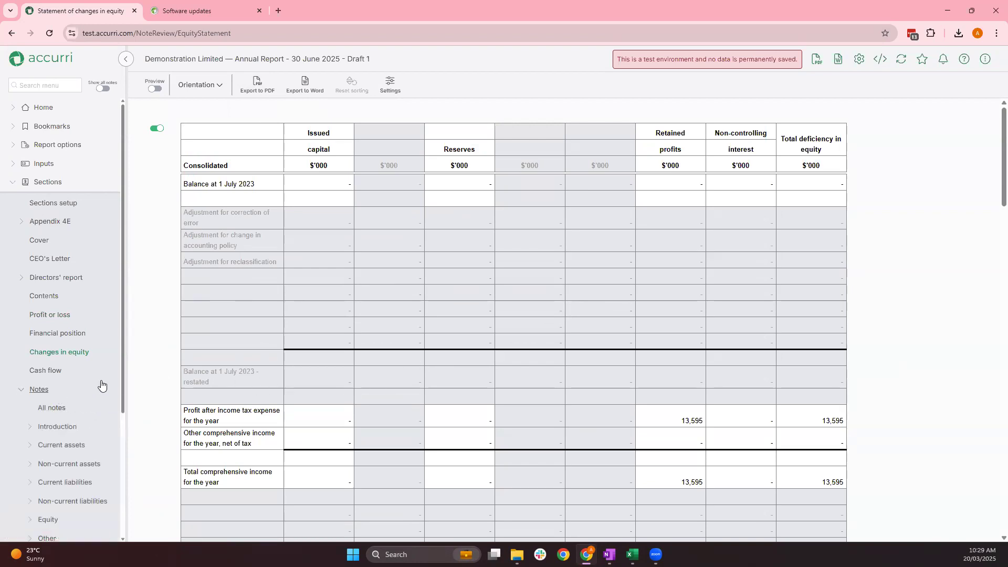
pyautogui.scroll(-3, 101, 385)
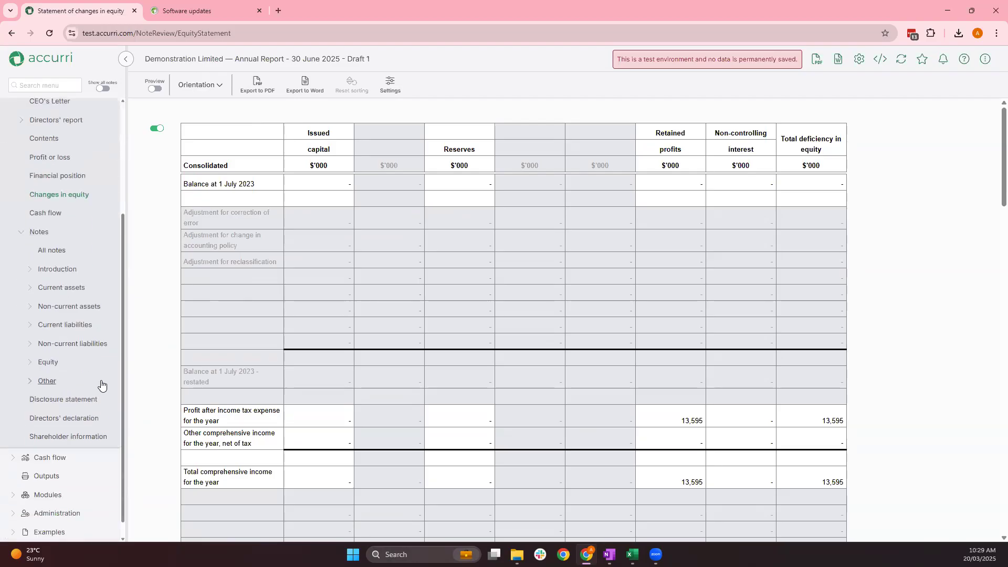
pyautogui.click(68, 268)
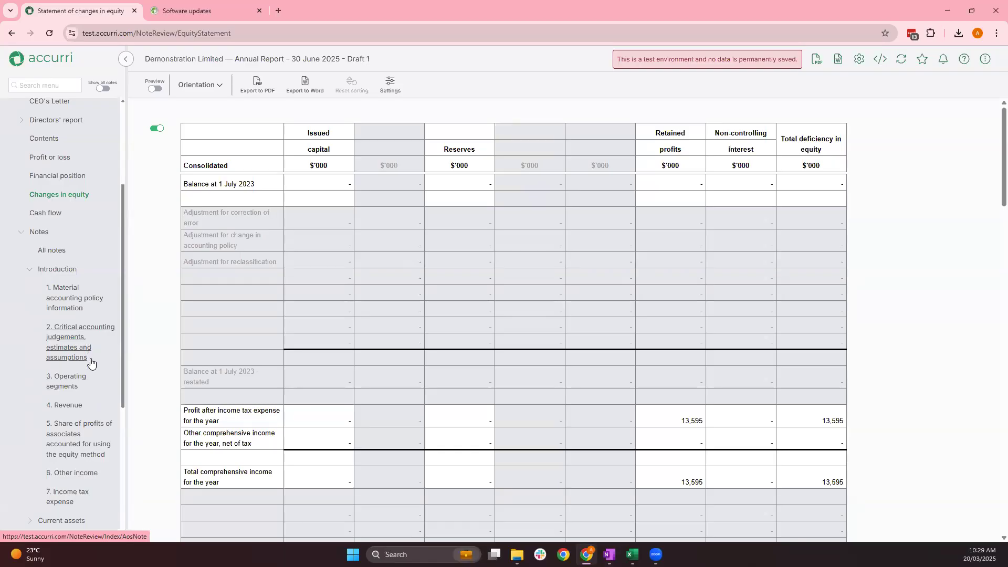
pyautogui.click(103, 89)
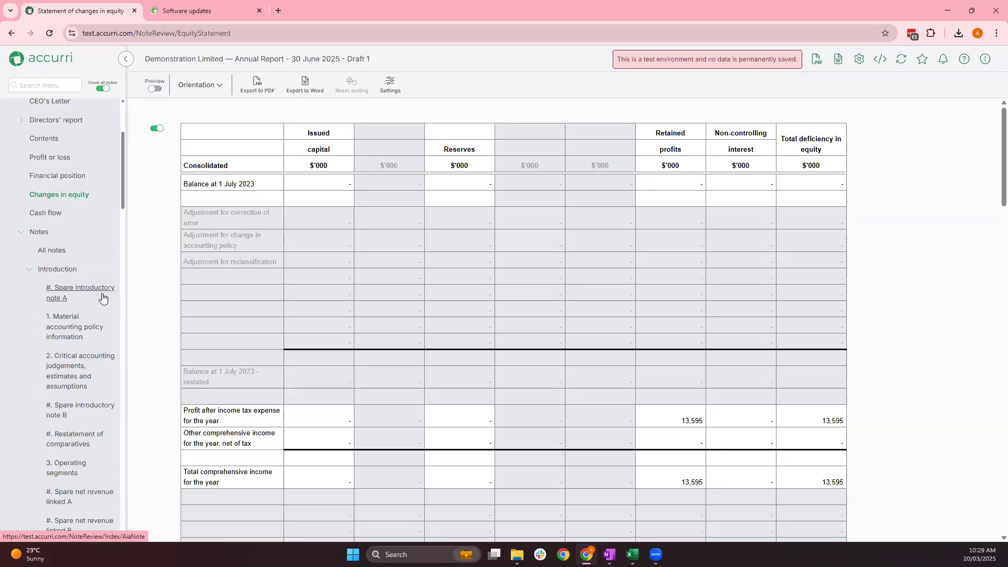
# Open the All notes list and view its class filter choices and its All/Used display options
pyautogui.click(83, 251)
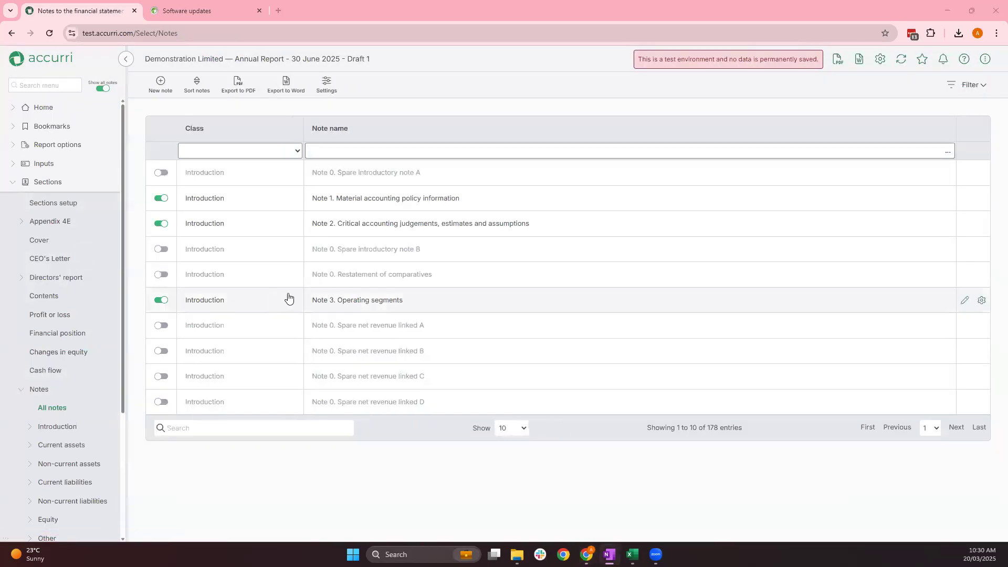
pyautogui.click(275, 151)
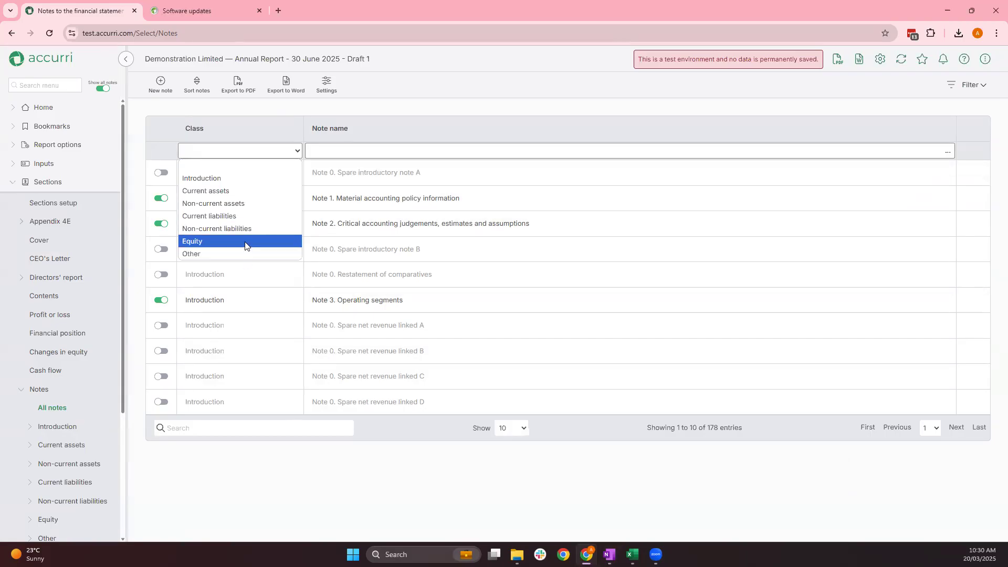
pyautogui.click(328, 480)
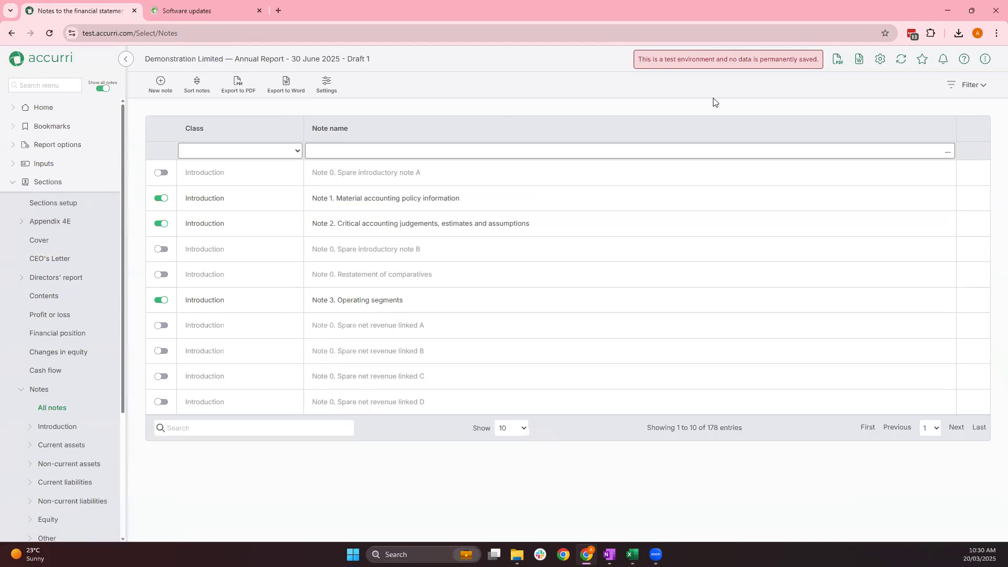
pyautogui.click(976, 91)
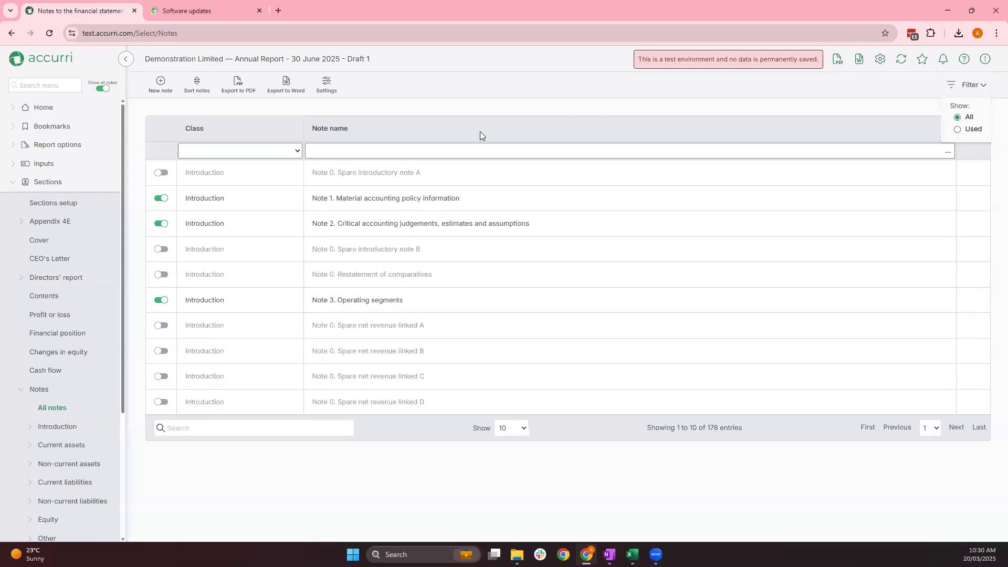
pyautogui.click(443, 113)
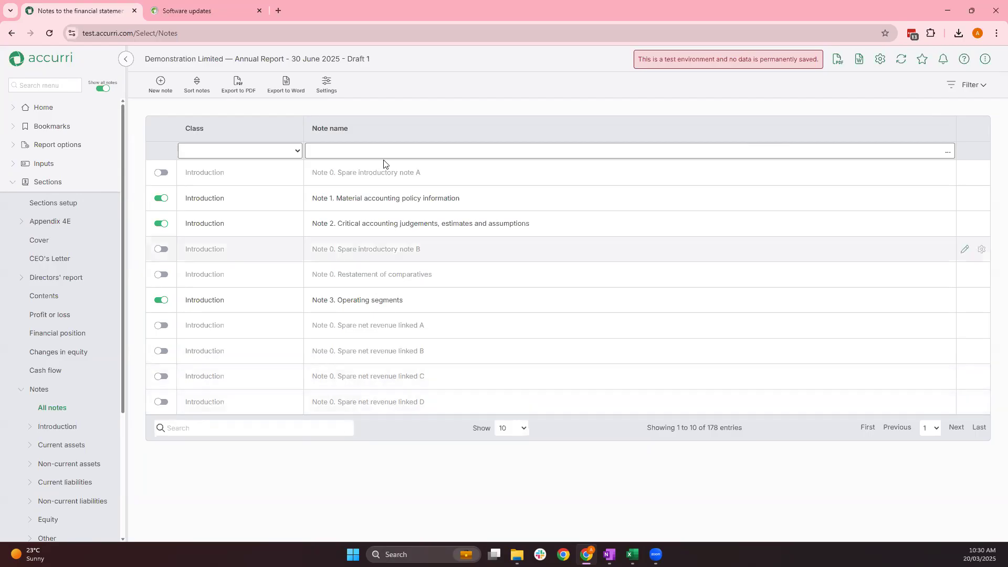
# Filter the notes list by the note name "prop", and clear the filter again
pyautogui.click(367, 147)
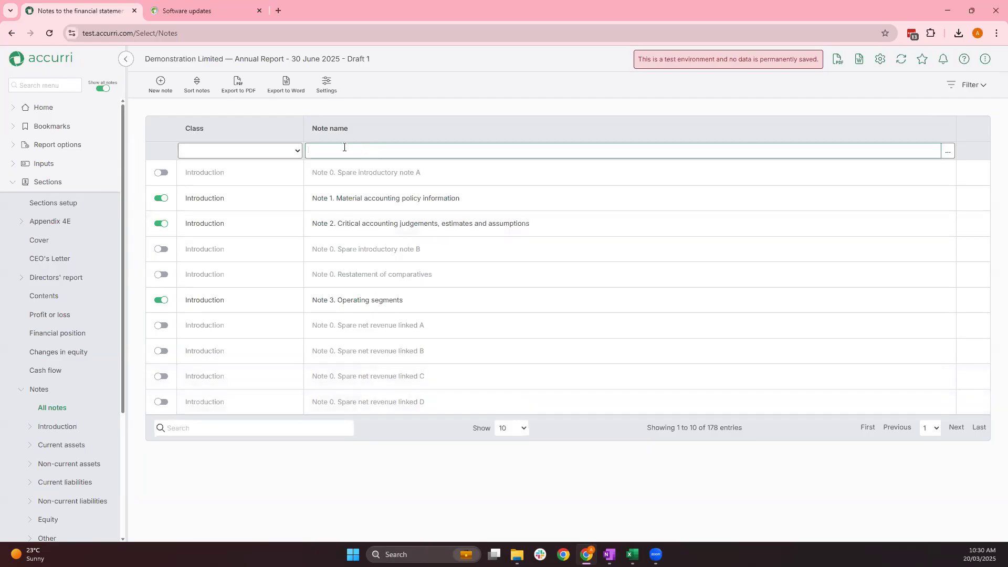
pyautogui.write('prop')
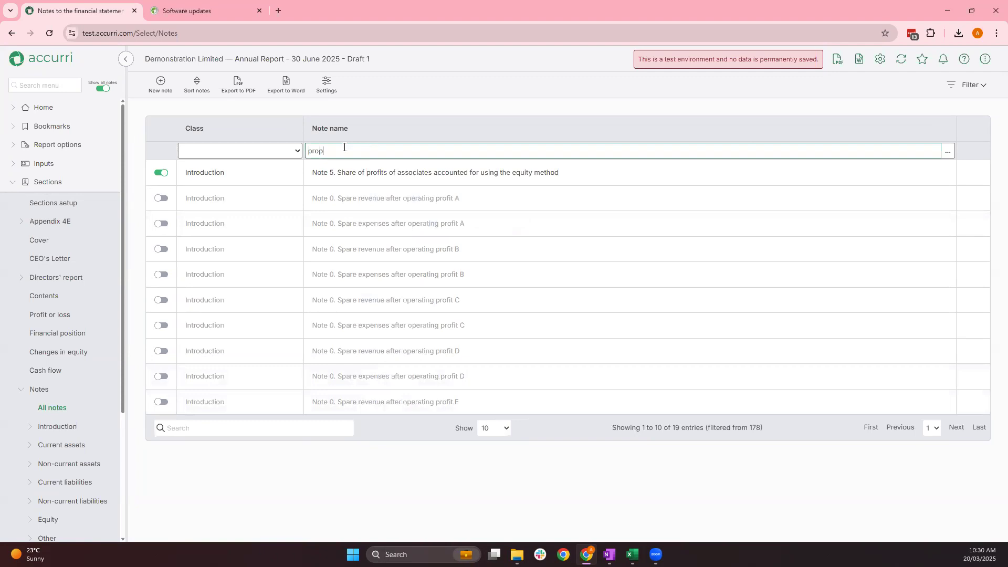
pyautogui.press('BackSpace')
pyautogui.press('BackSpace')
pyautogui.press('BackSpace')
pyautogui.press('BackSpace')
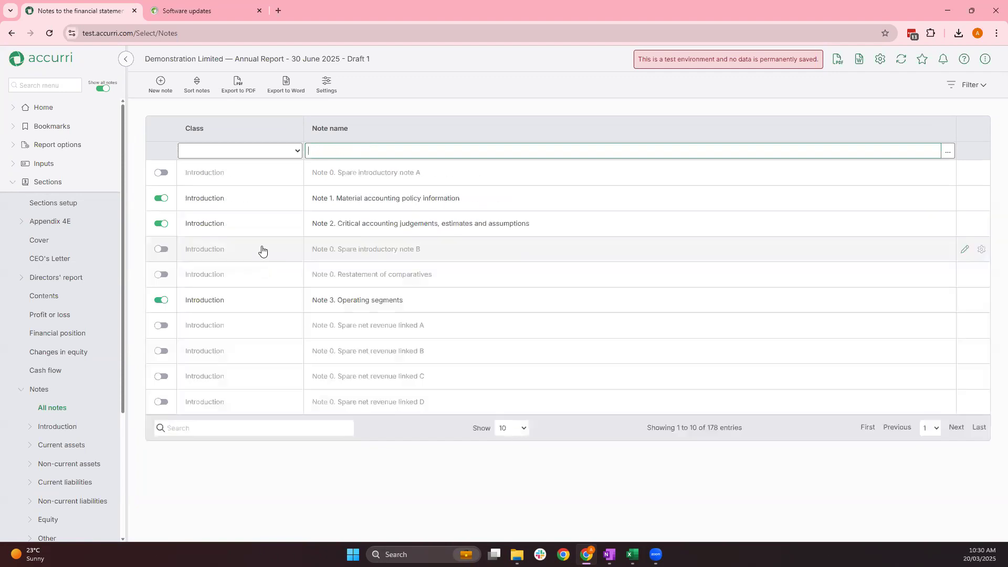
# Search the whole notes table for "prop" and clear the search again
pyautogui.click(225, 421)
pyautogui.write('prop')
pyautogui.press('BackSpace')
pyautogui.press('BackSpace')
pyautogui.press('BackSpace')
pyautogui.press('BackSpace')
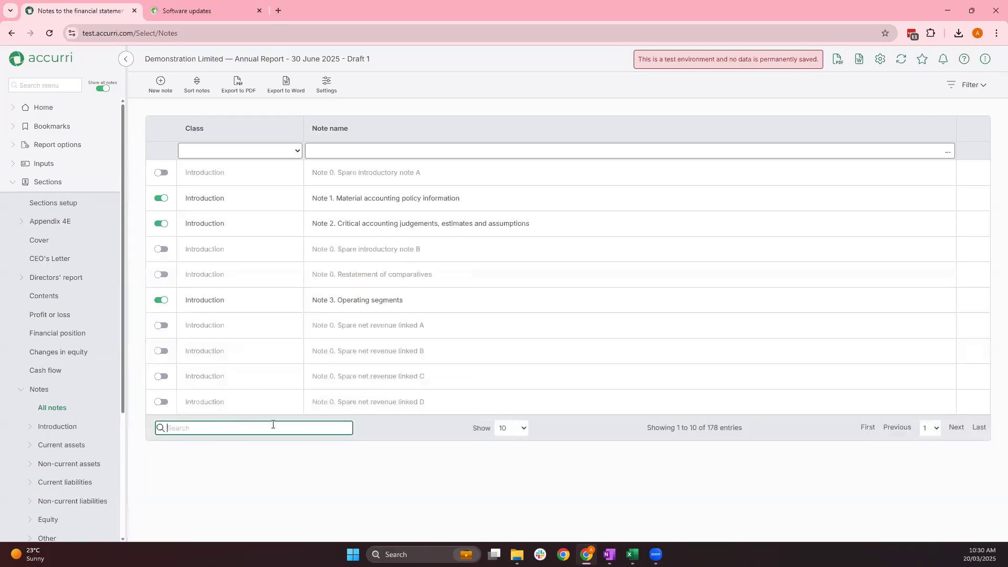
# Search the navigation menu for "prop" and open the Property, plant and equipment note under Non-current assets
pyautogui.click(51, 84)
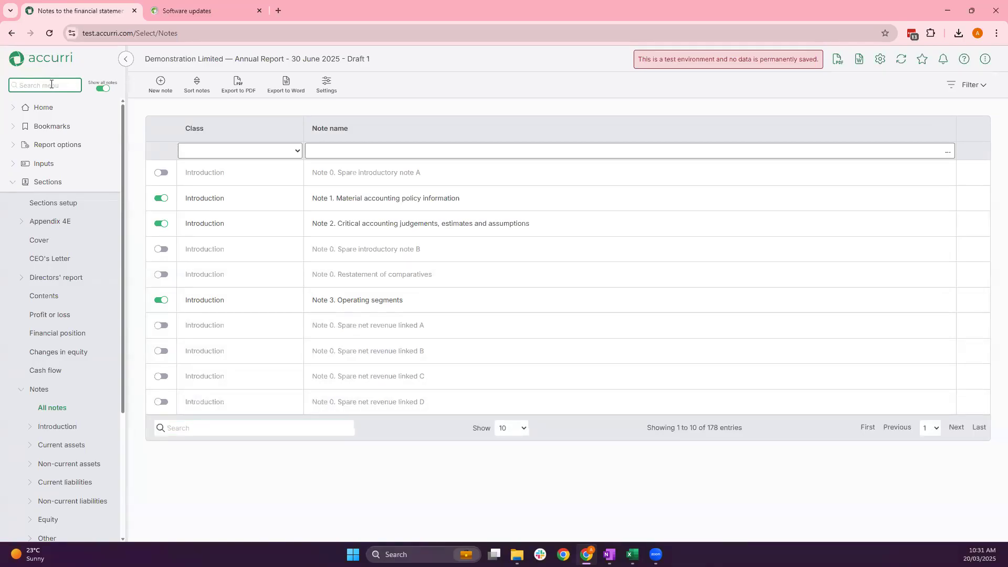
pyautogui.write('prop')
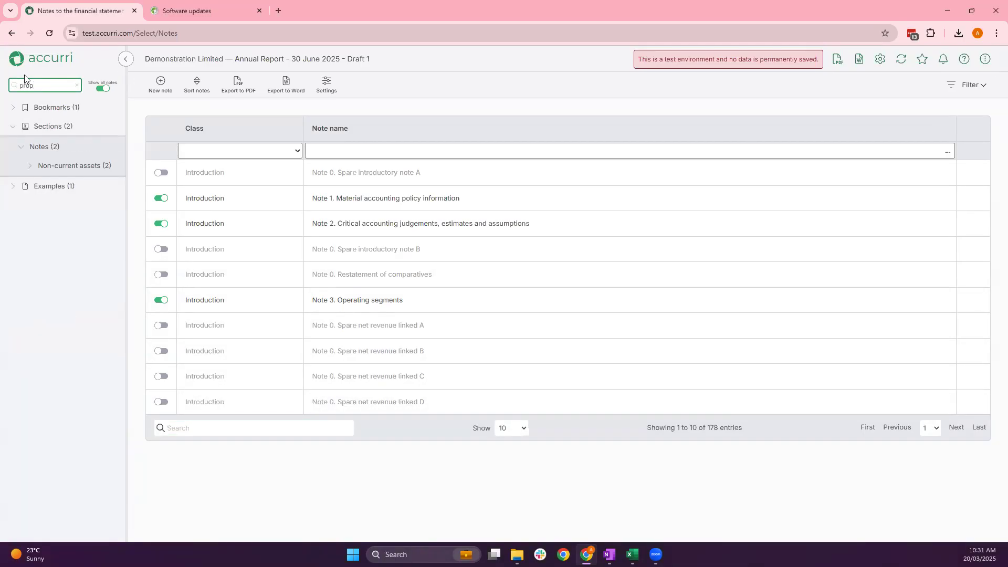
pyautogui.click(70, 167)
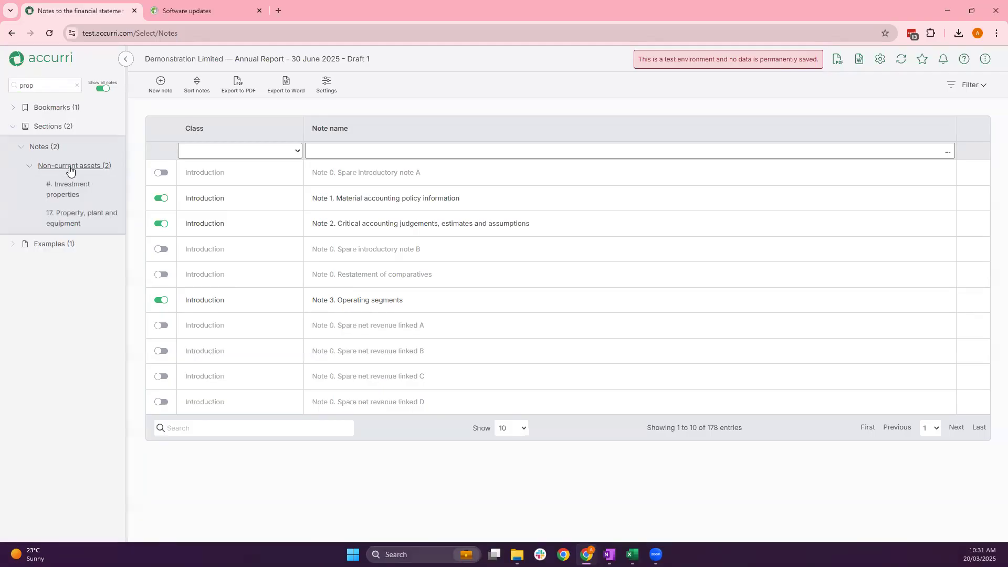
pyautogui.click(74, 218)
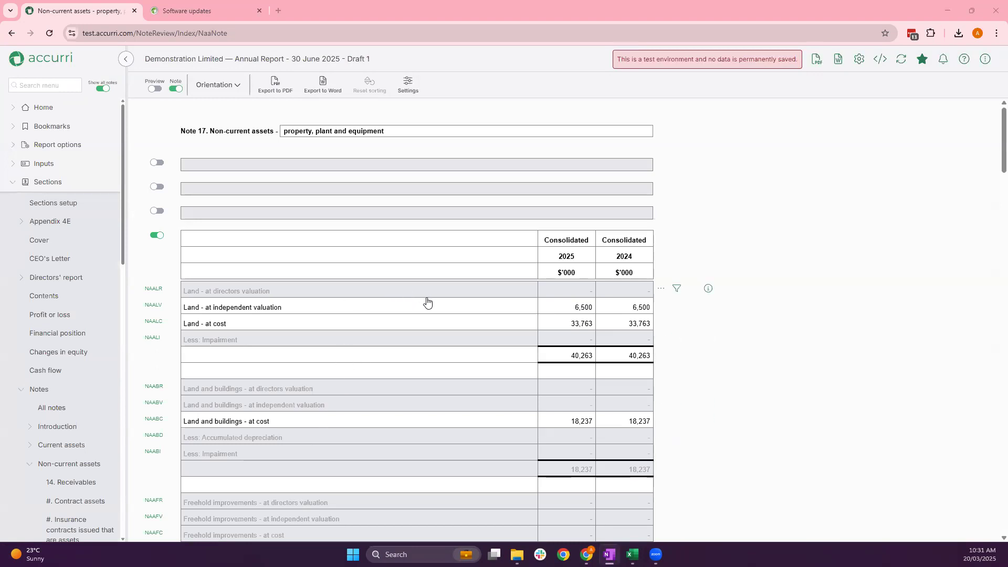
# Open the property, plant and equipment breakdown table in Note 17 for editing and look through its rows
pyautogui.scroll(-2, 415, 310)
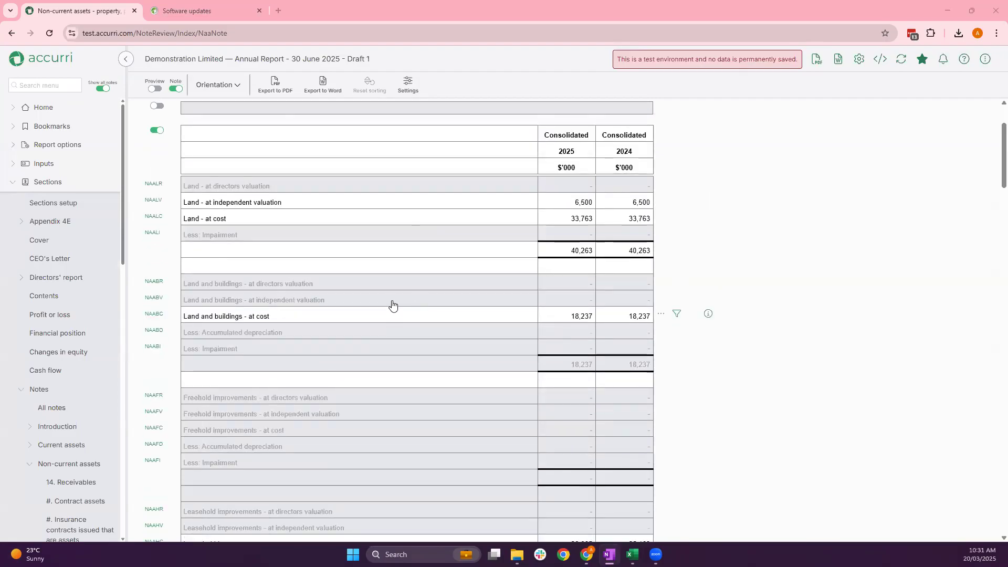
pyautogui.click(384, 284)
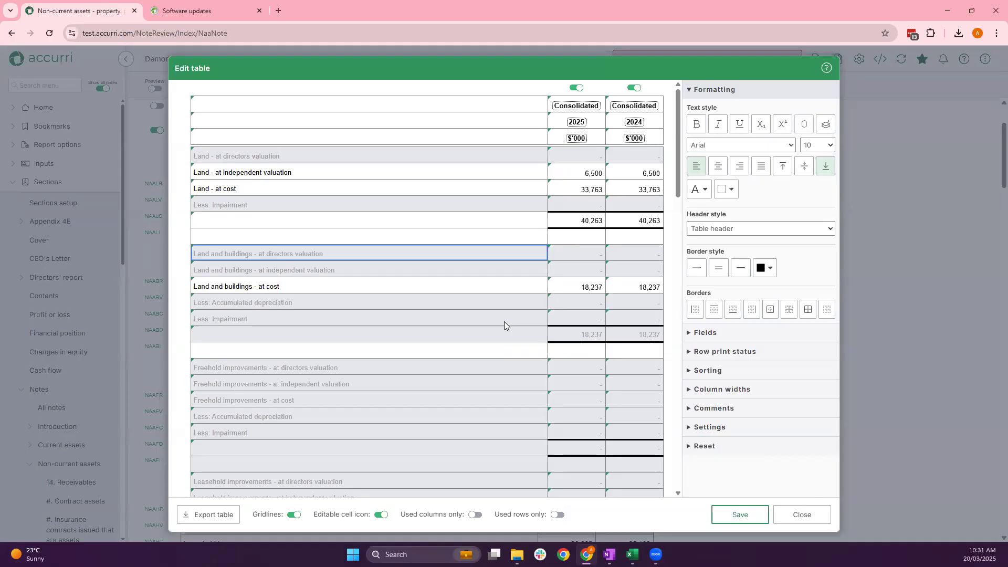
pyautogui.scroll(-15, 504, 323)
pyautogui.scroll(-10, 504, 321)
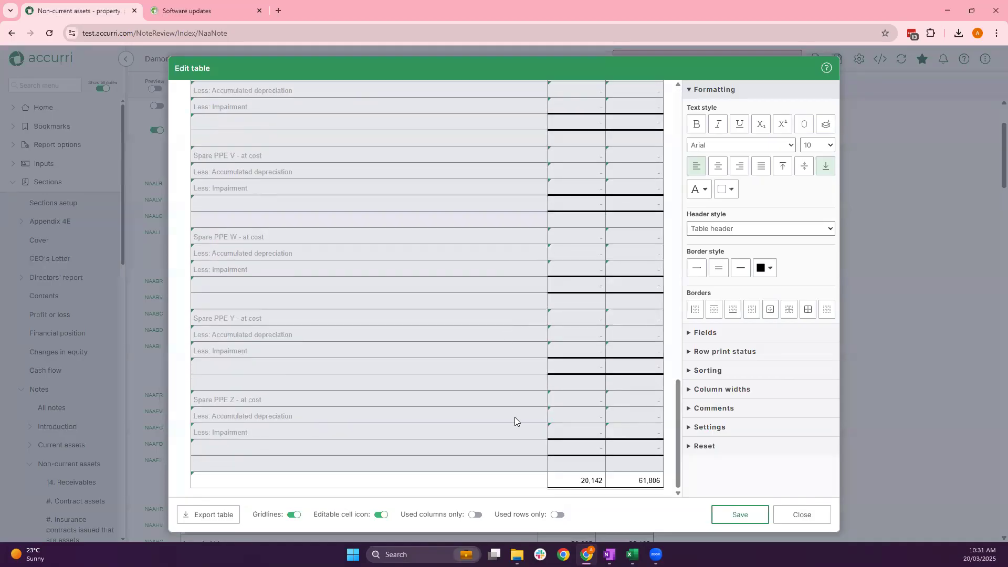
pyautogui.scroll(10, 515, 416)
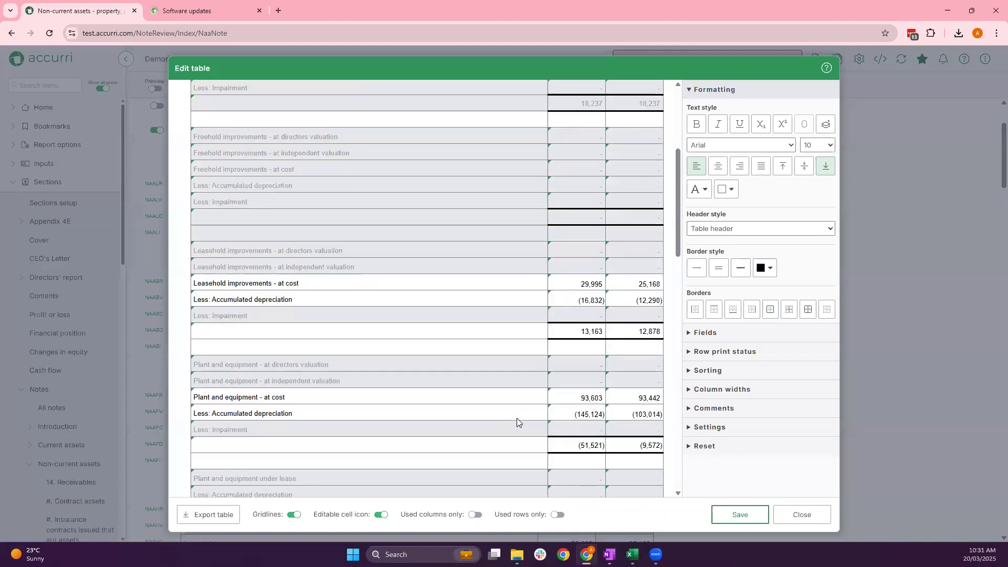
pyautogui.scroll(5, 517, 418)
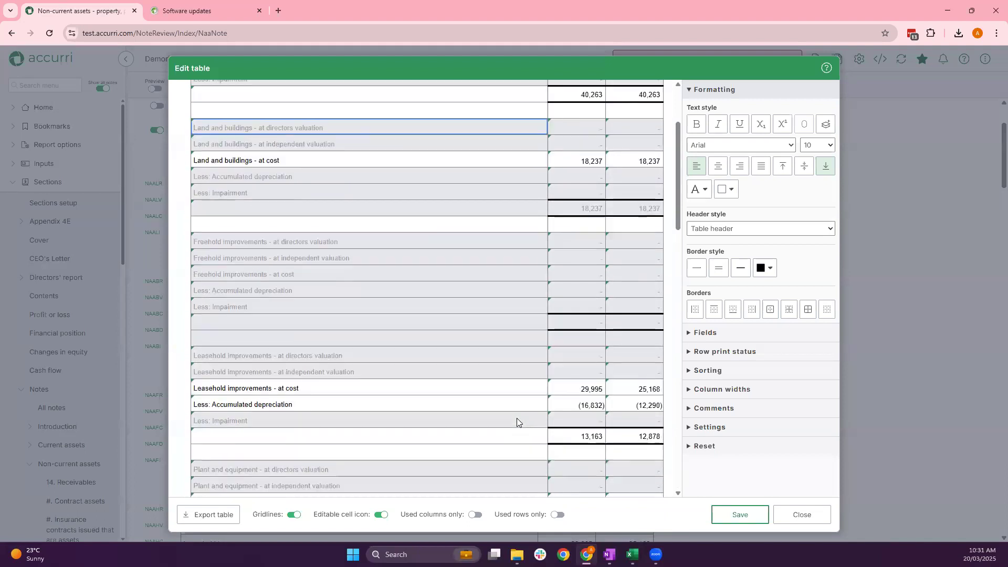
# Set the row print status of the blank row below the Plant and equipment subtotal to Print row - never
pyautogui.click(478, 237)
pyautogui.click(461, 352)
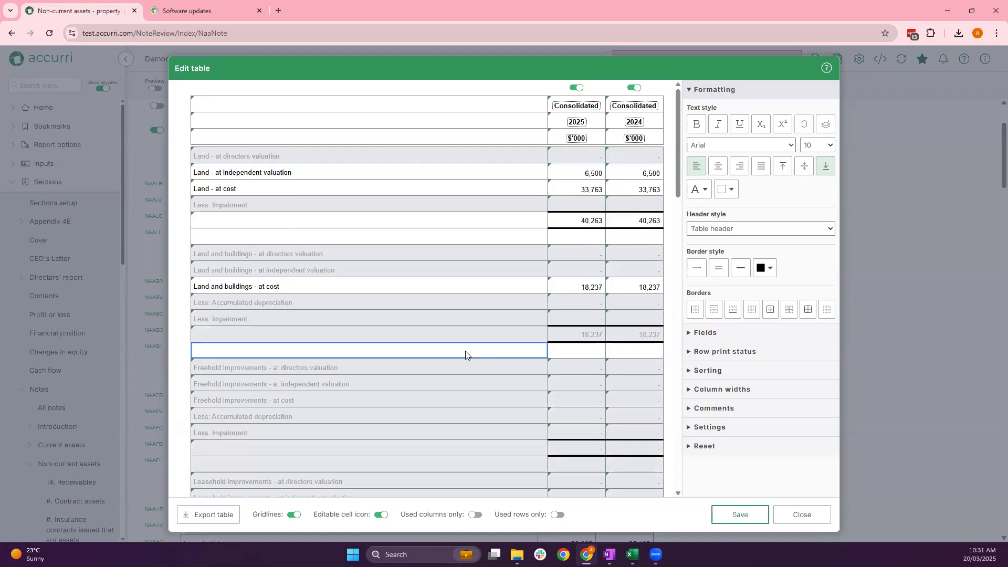
pyautogui.scroll(-8, 465, 355)
pyautogui.click(371, 274)
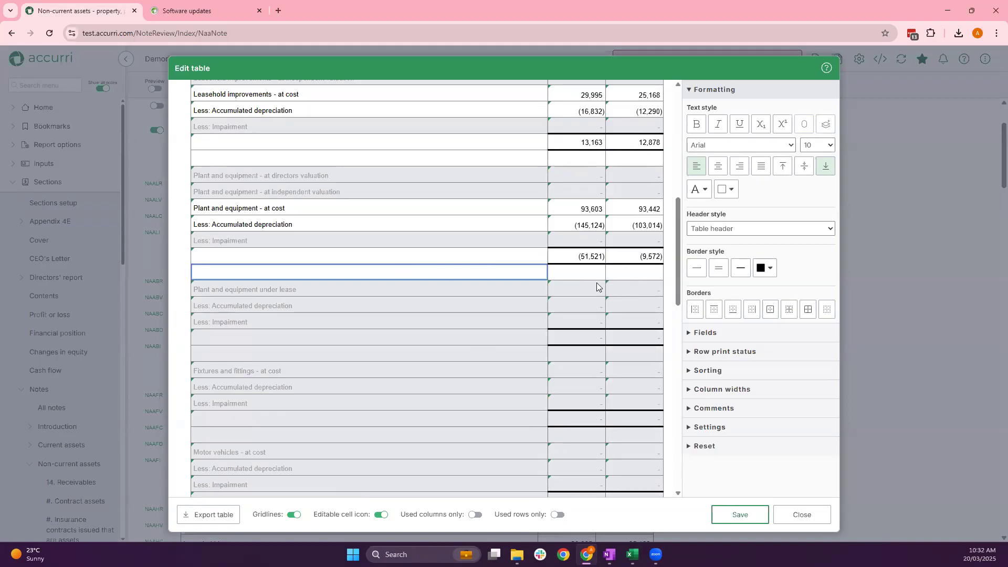
pyautogui.click(749, 357)
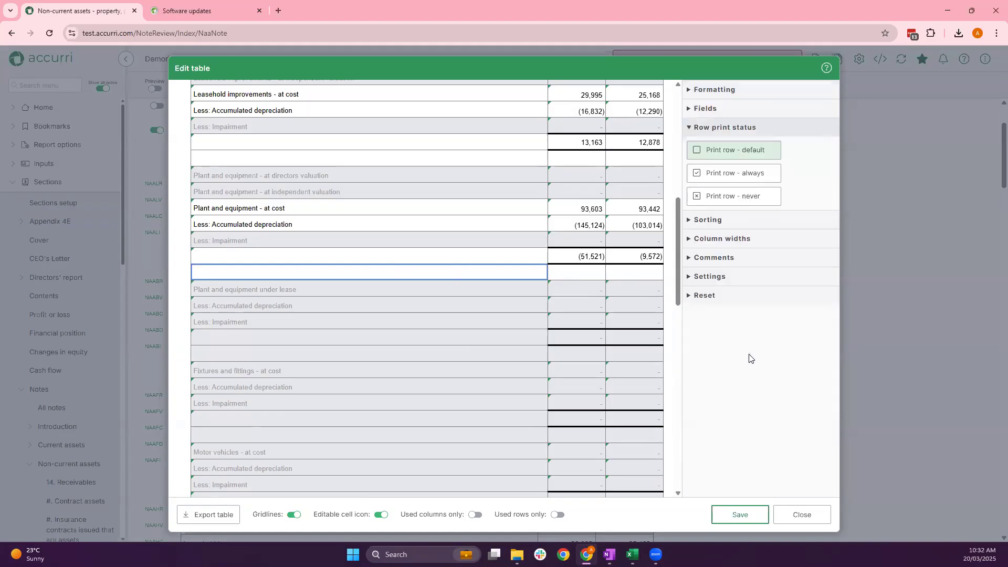
pyautogui.click(740, 198)
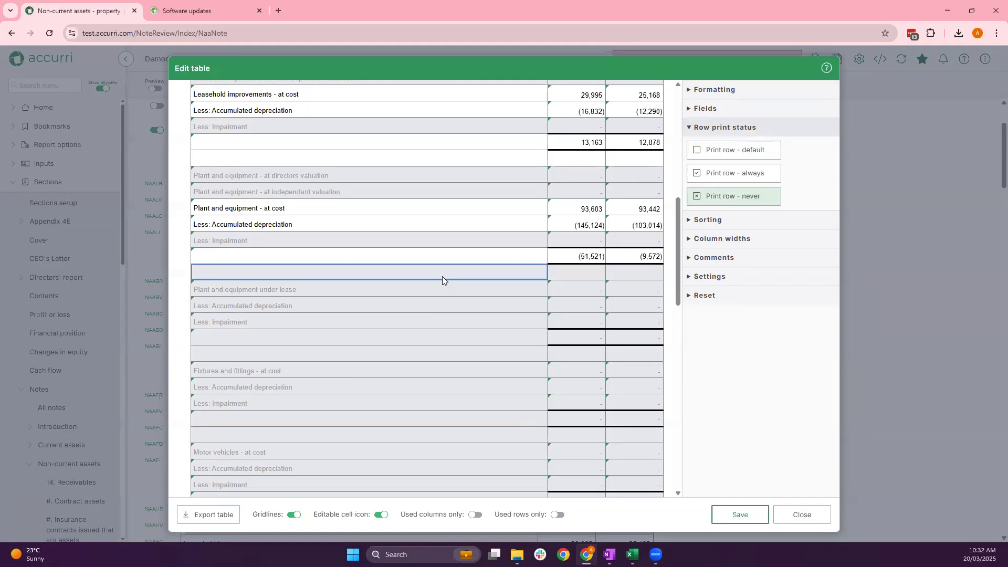
pyautogui.scroll(8, 467, 360)
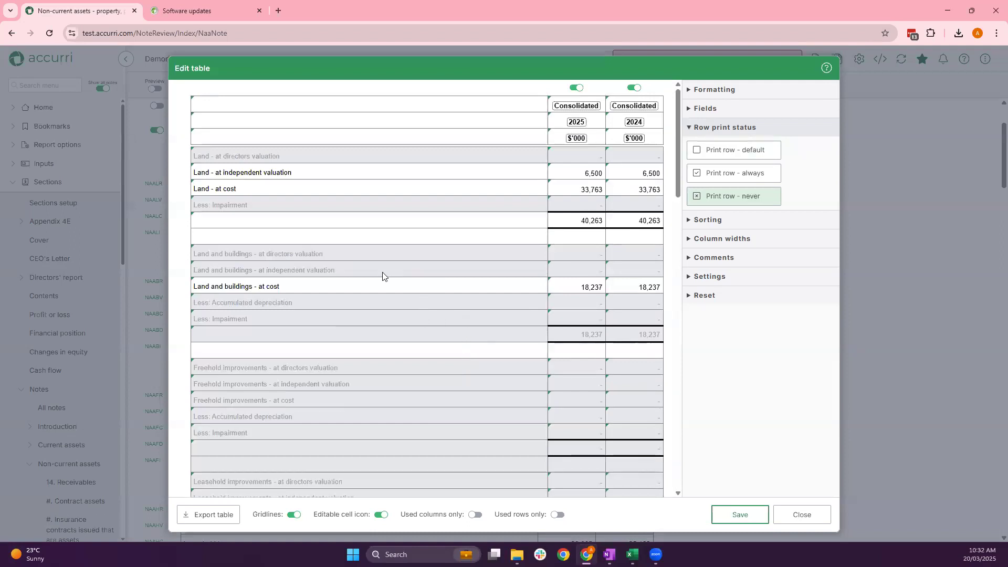
pyautogui.scroll(-4, 528, 216)
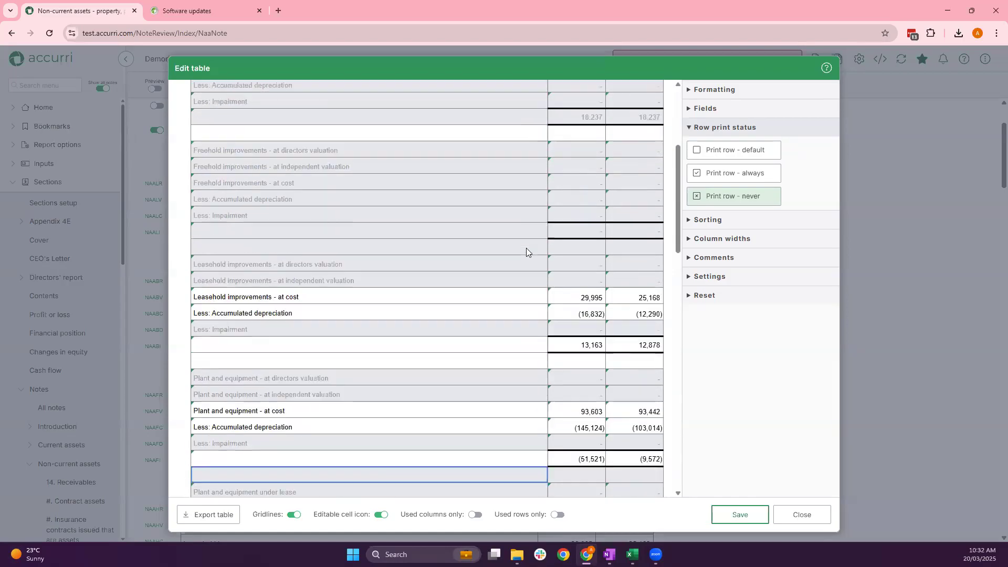
pyautogui.scroll(-2, 527, 248)
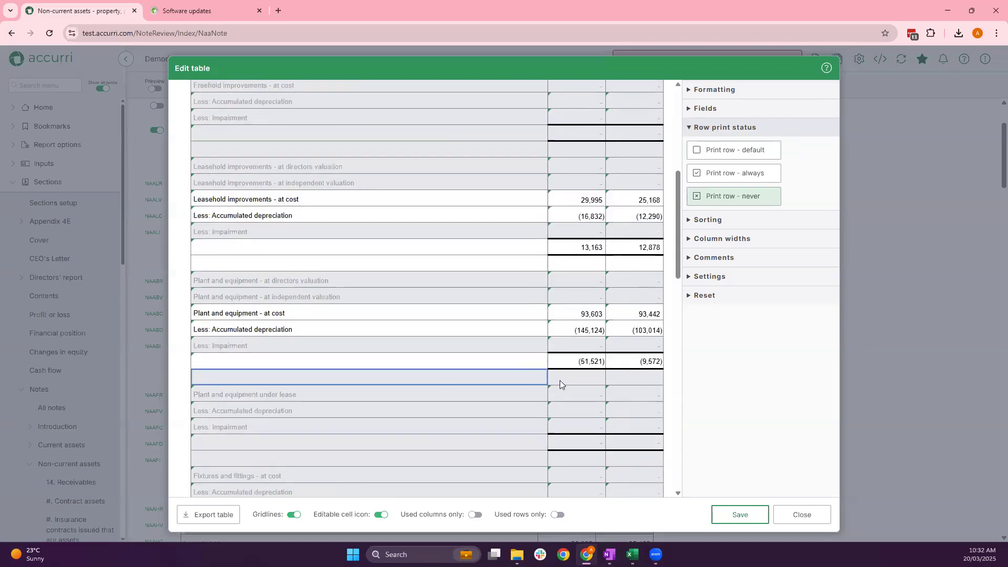
# Rename the table as "PPE breakdown" in its settings, save the table changes and close the editor
pyautogui.click(698, 278)
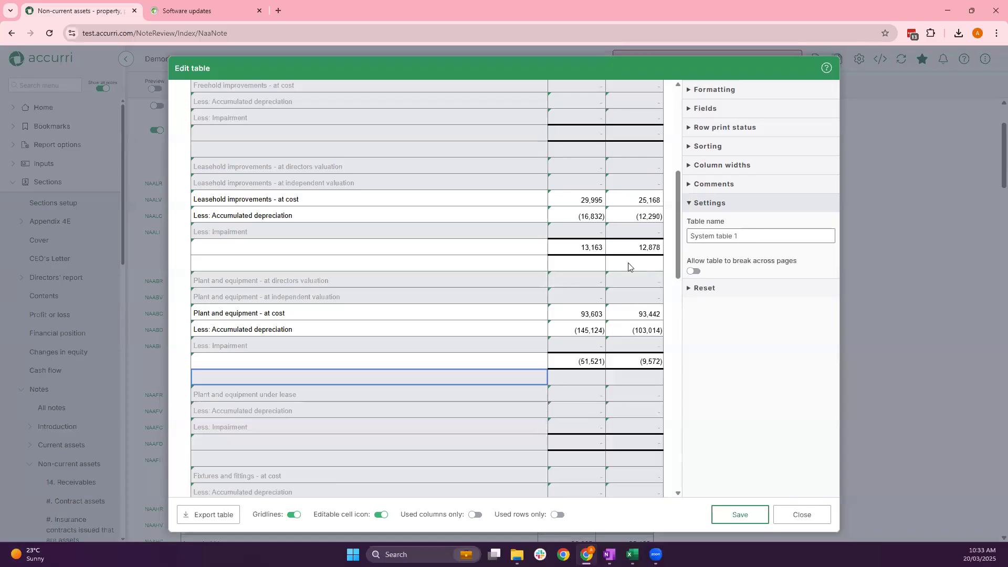
pyautogui.scroll(6, 628, 265)
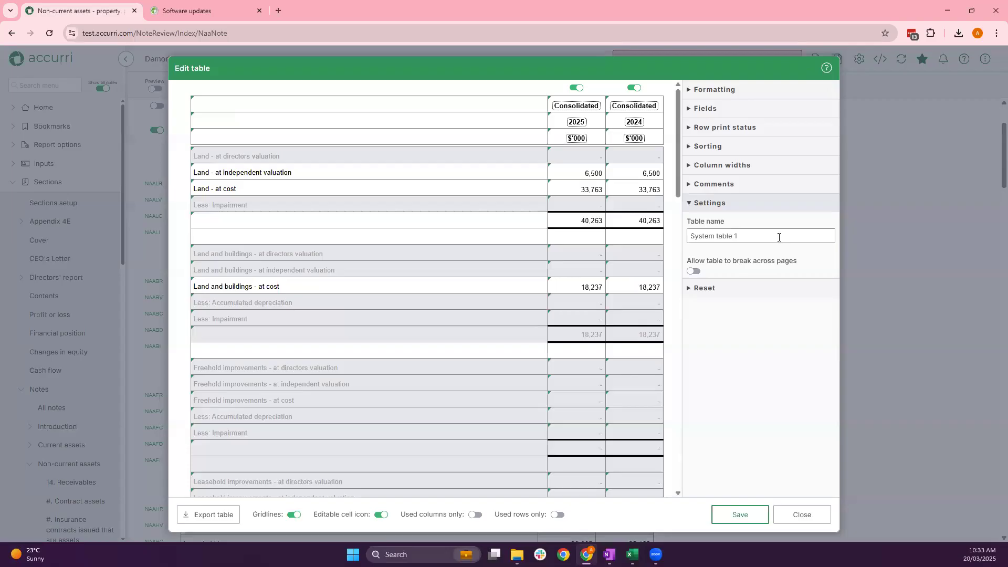
pyautogui.tripleClick(743, 236)
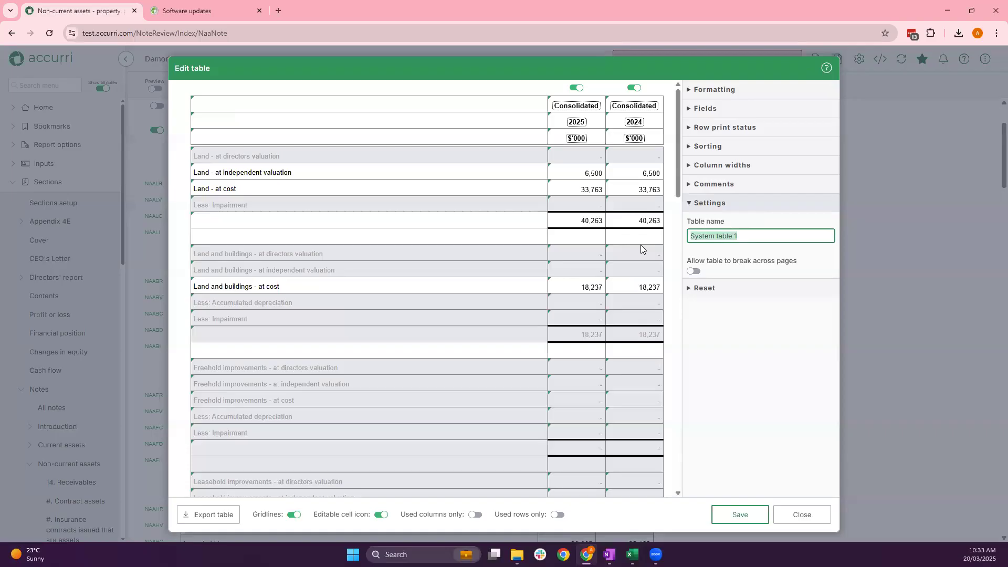
pyautogui.write('PPE breakdown')
pyautogui.click(736, 291)
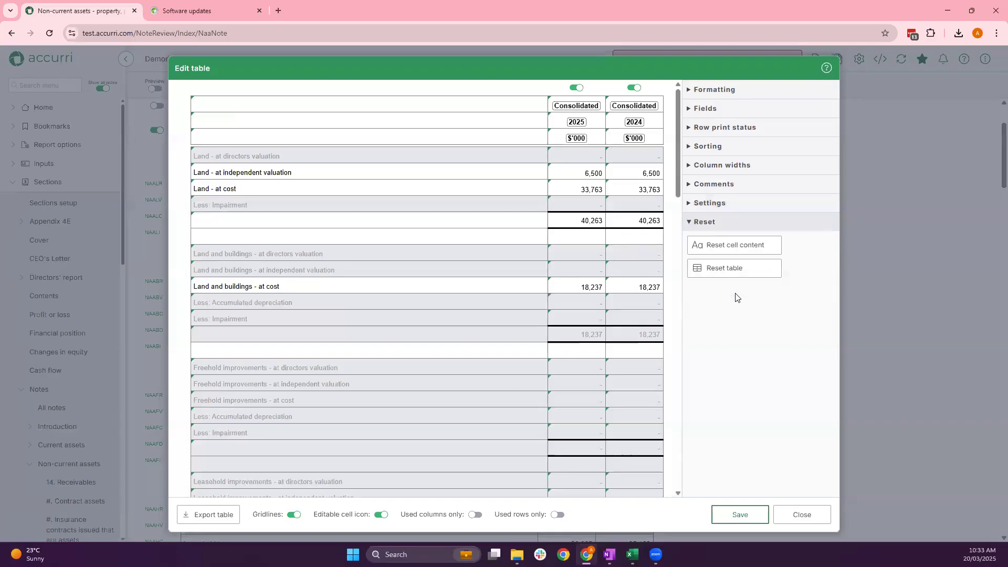
pyautogui.click(719, 202)
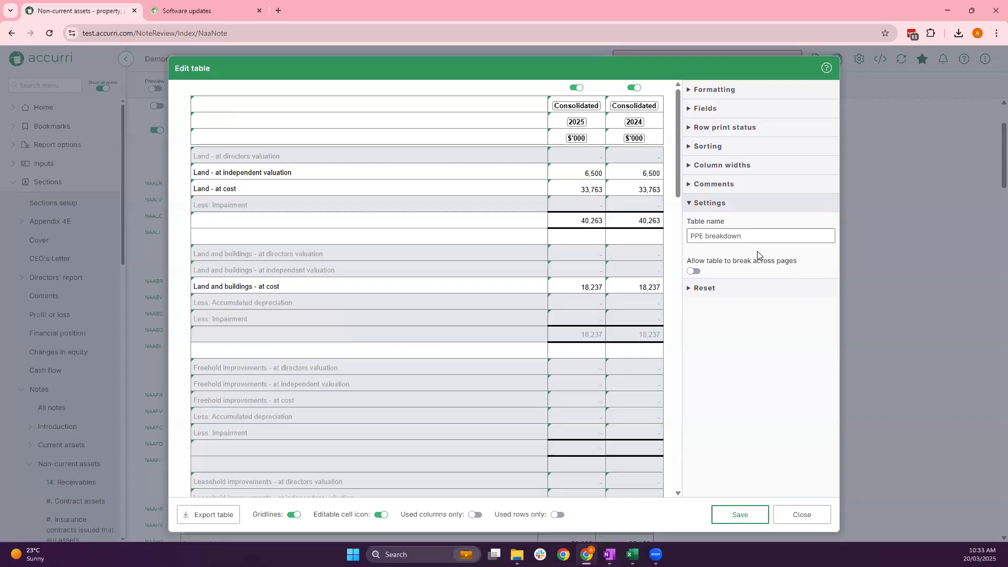
pyautogui.click(767, 515)
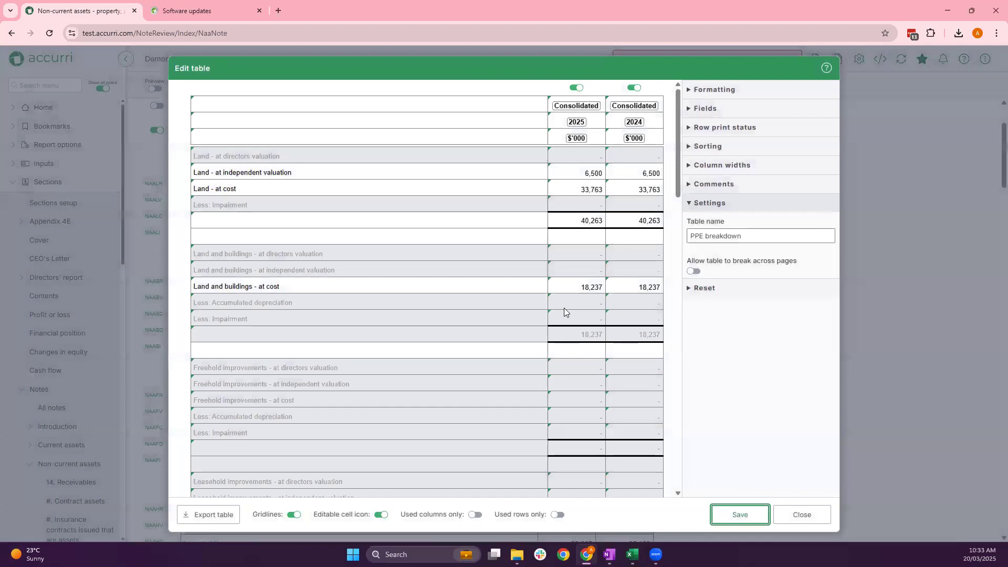
pyautogui.click(786, 513)
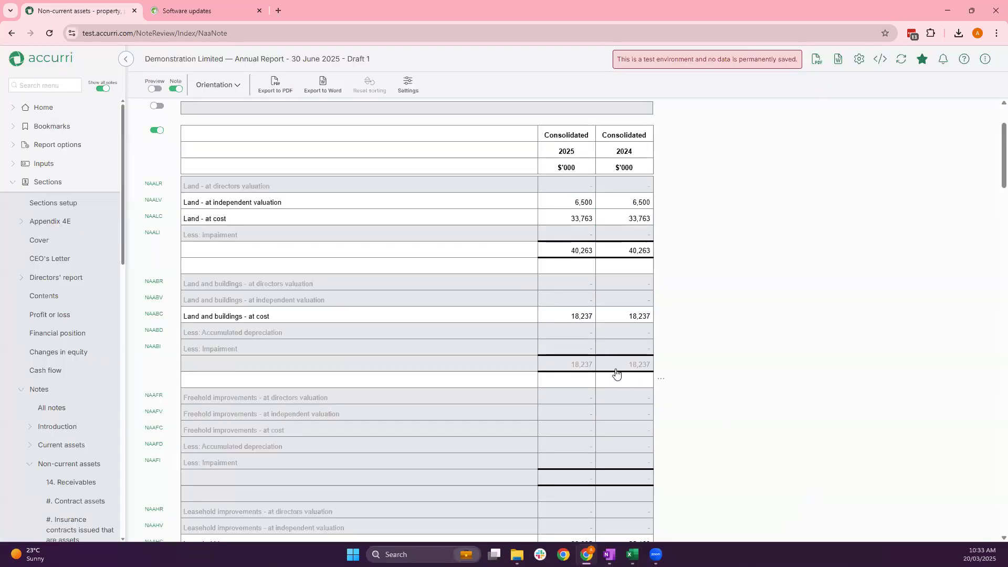
# Start inserting a new table of type Manual above the Reconciliations text below the breakdown table
pyautogui.scroll(-6, 375, 268)
pyautogui.scroll(-10, 349, 256)
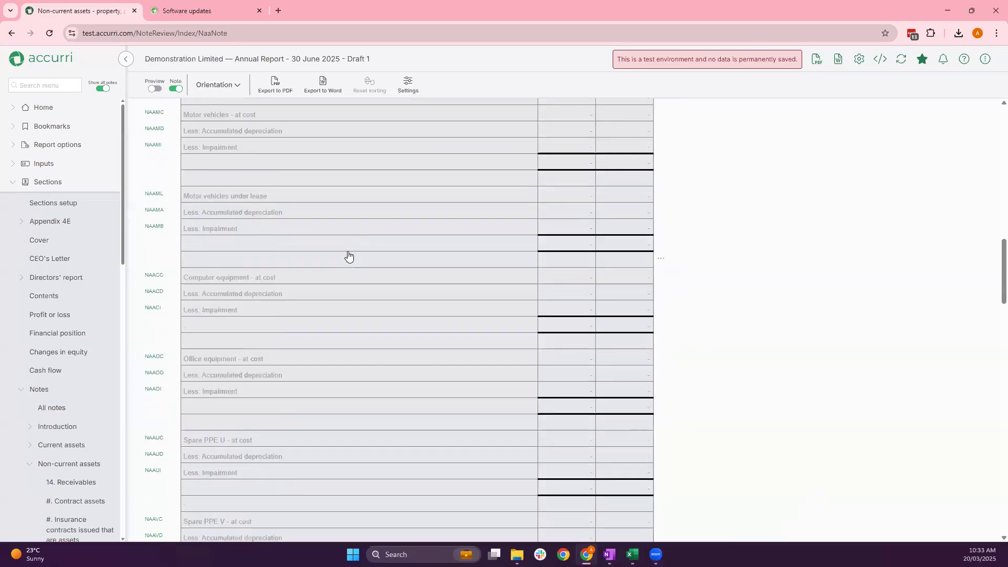
pyautogui.scroll(-12, 348, 256)
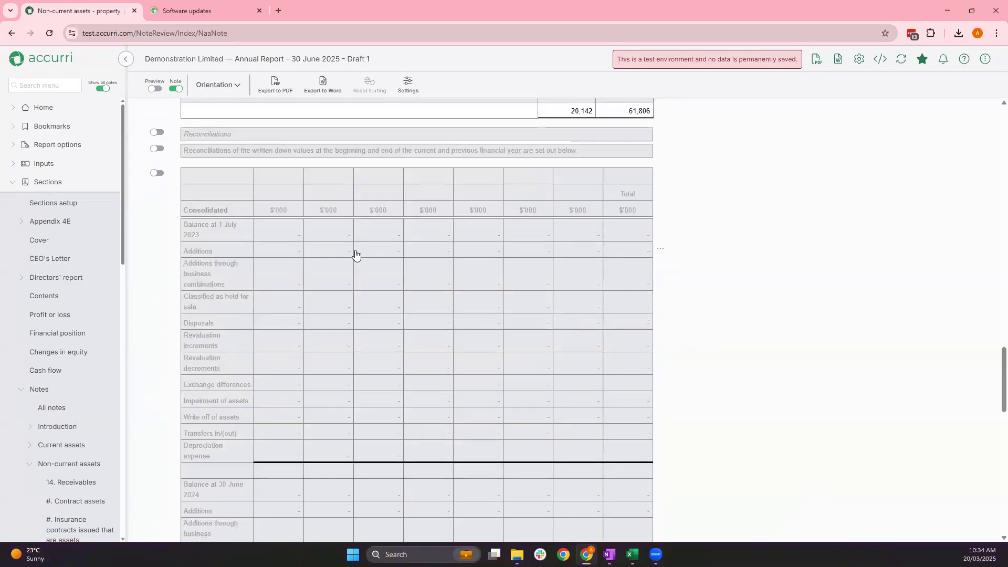
pyautogui.scroll(2, 355, 254)
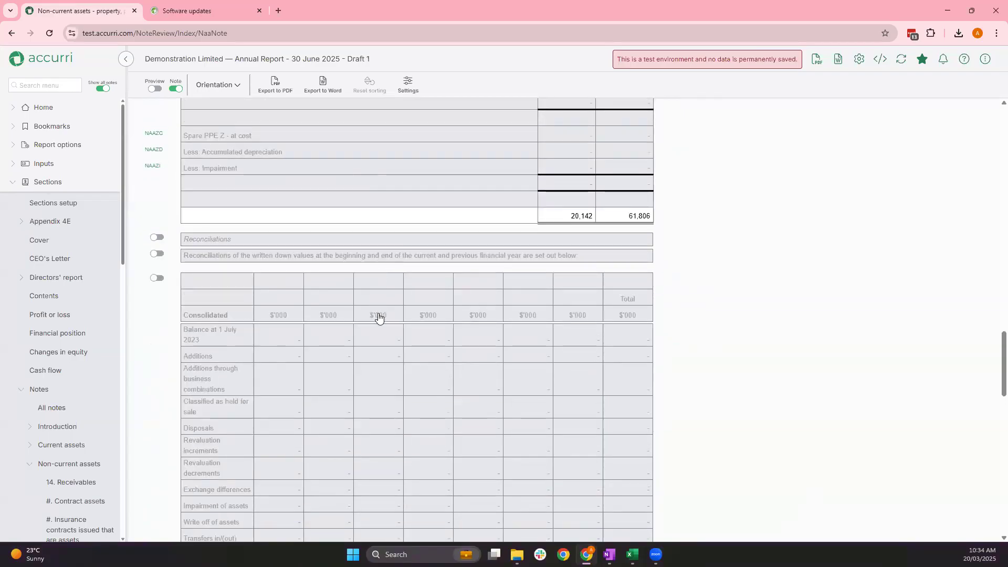
pyautogui.rightClick(443, 240)
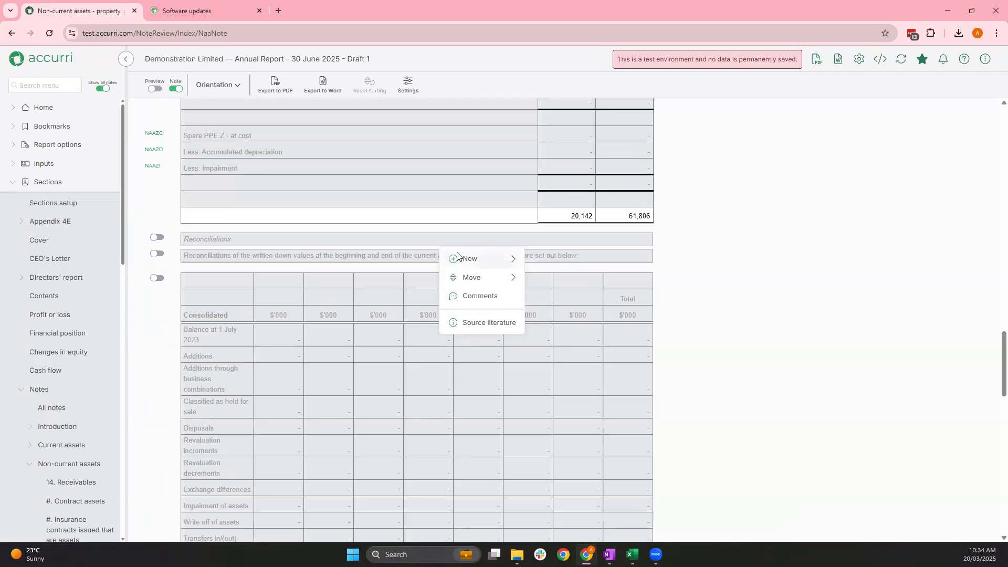
pyautogui.moveTo(457, 260)
pyautogui.moveTo(572, 268)
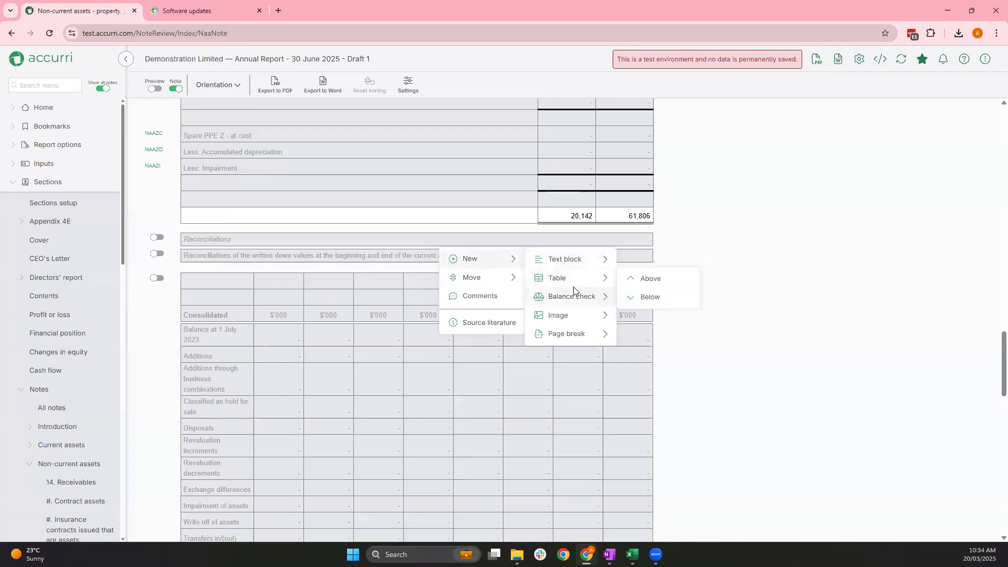
pyautogui.moveTo(575, 297)
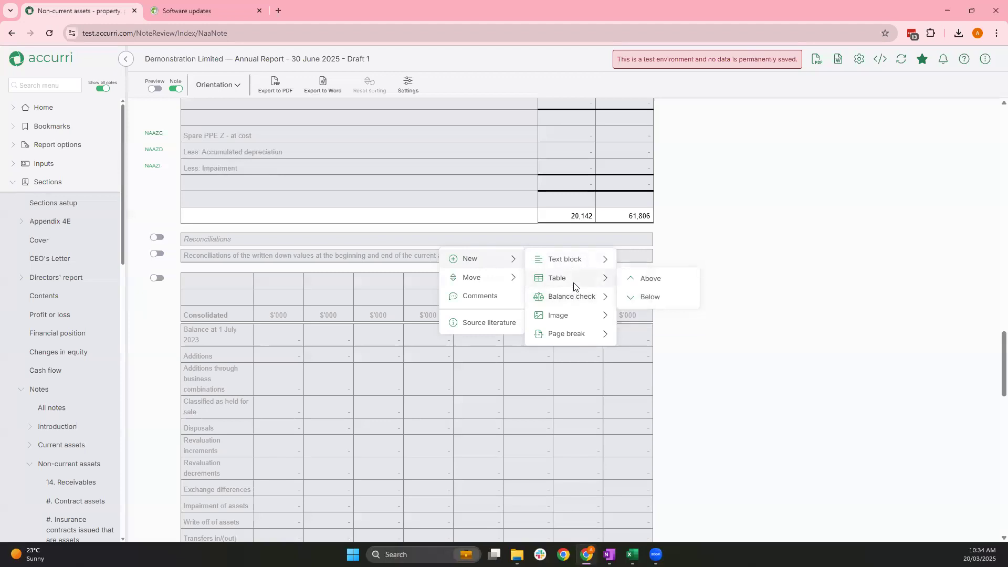
pyautogui.click(631, 279)
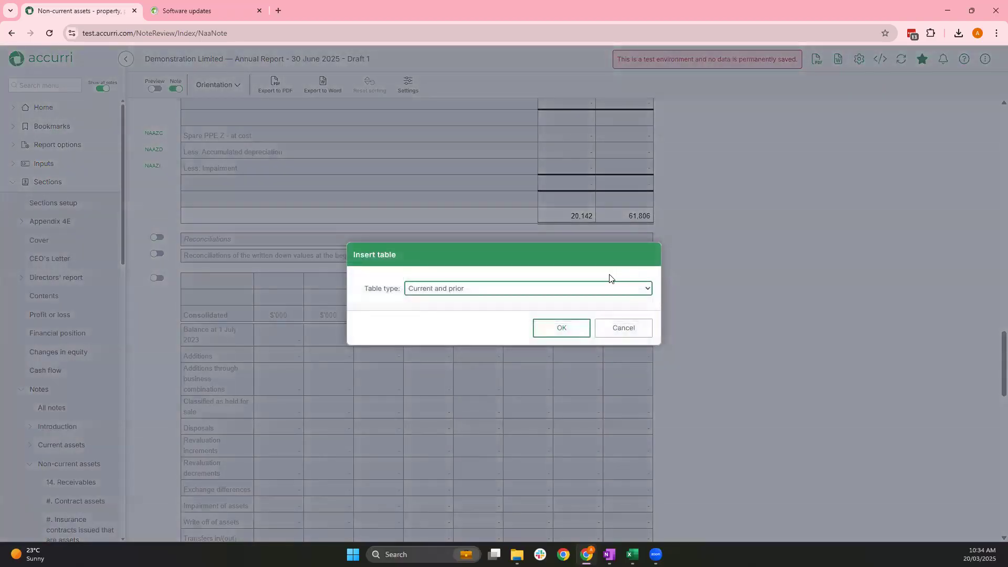
pyautogui.click(587, 290)
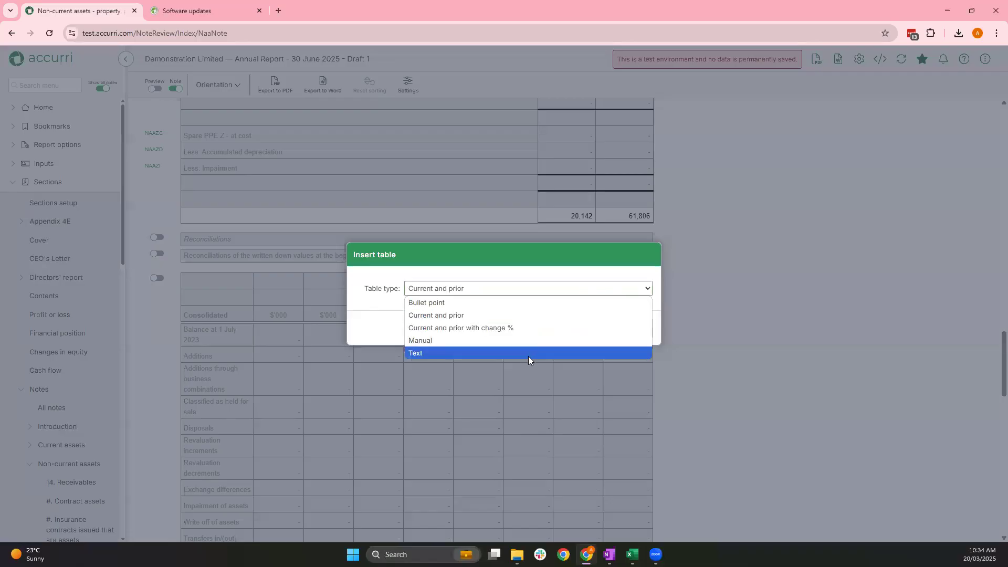
pyautogui.click(528, 337)
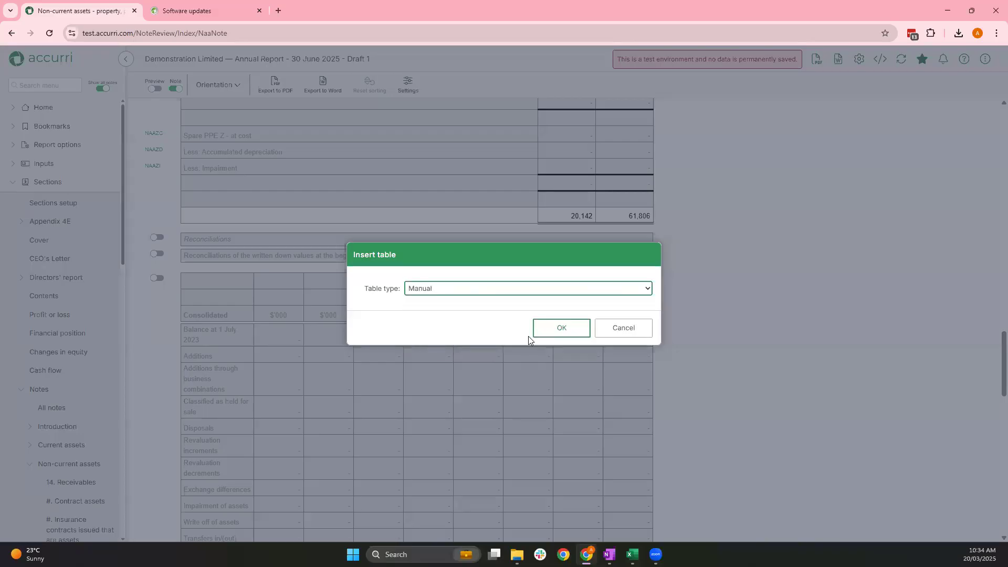
pyautogui.click(554, 326)
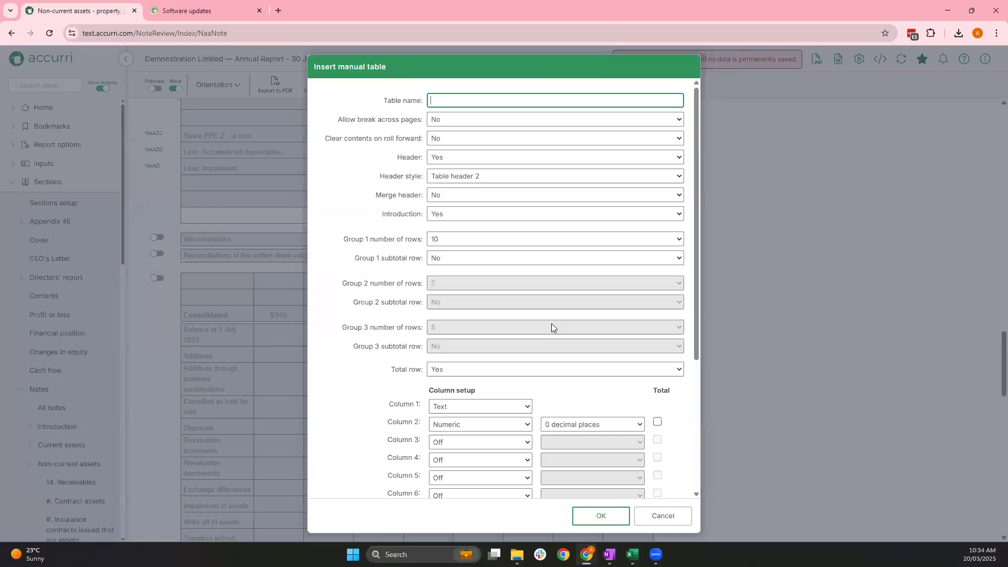
# Name the new table MANUAL, set group 1 to 5 rows, and give groups 1 and 2 a subtotal row each
pyautogui.write('MANUAL')
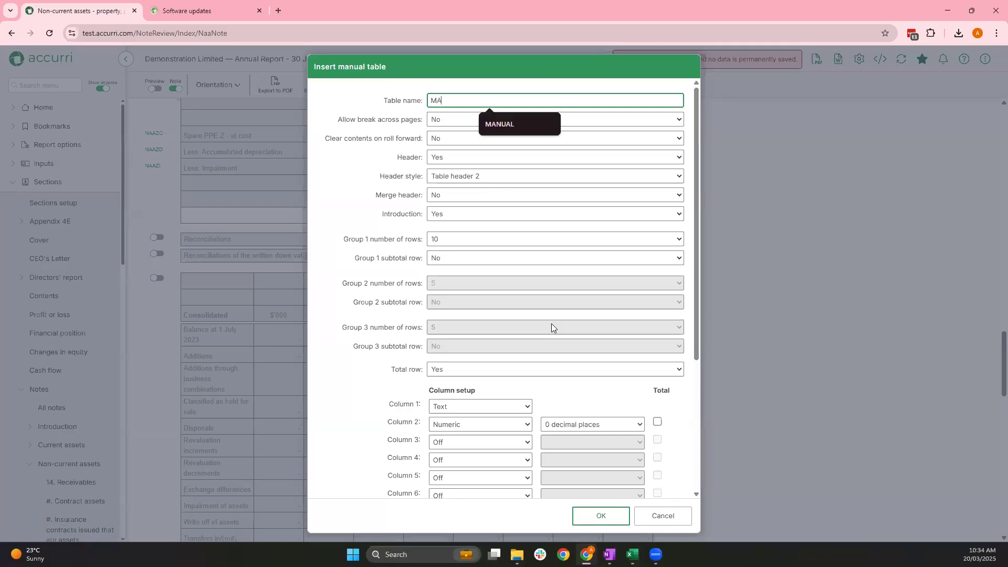
pyautogui.click(425, 228)
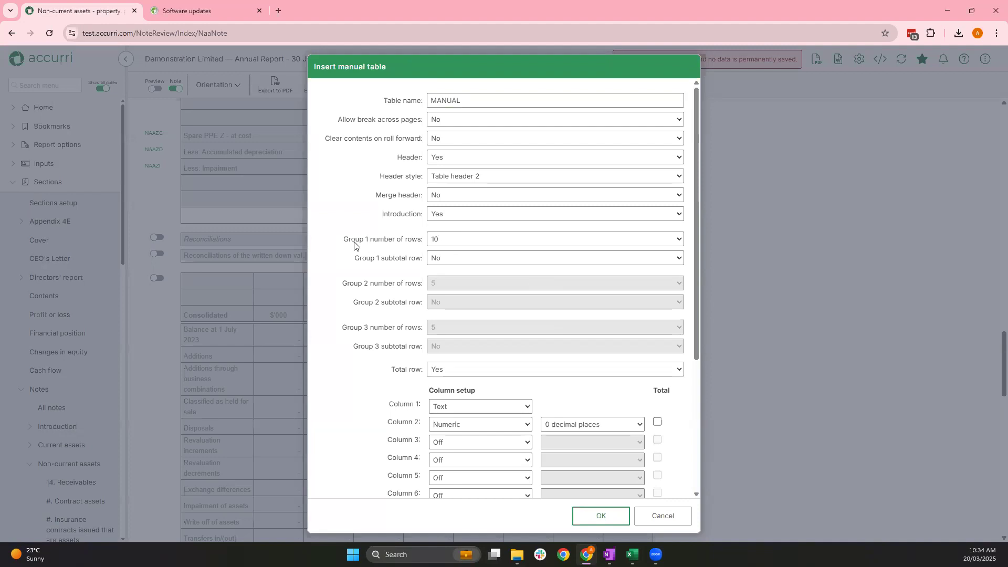
pyautogui.click(461, 243)
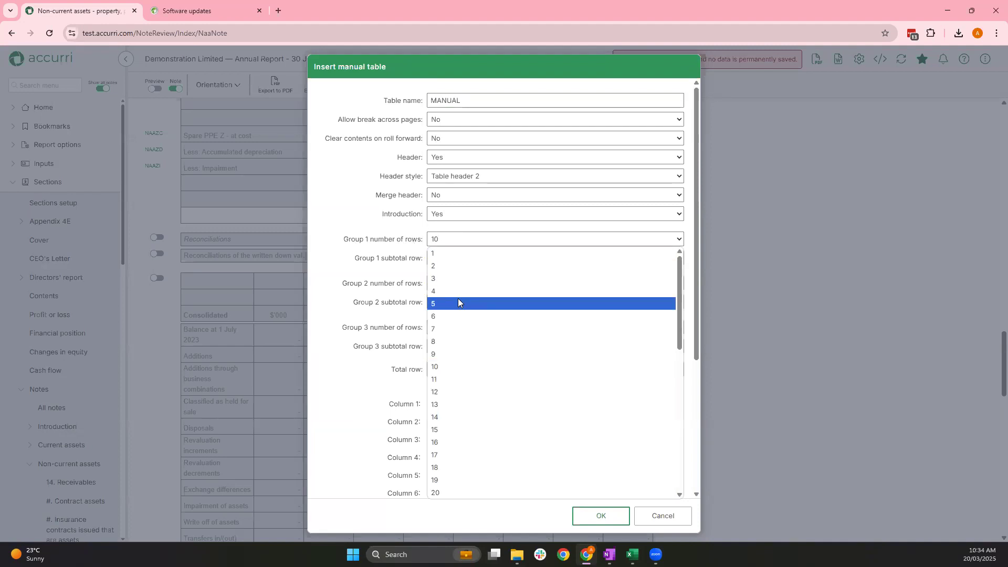
pyautogui.click(460, 303)
pyautogui.click(462, 261)
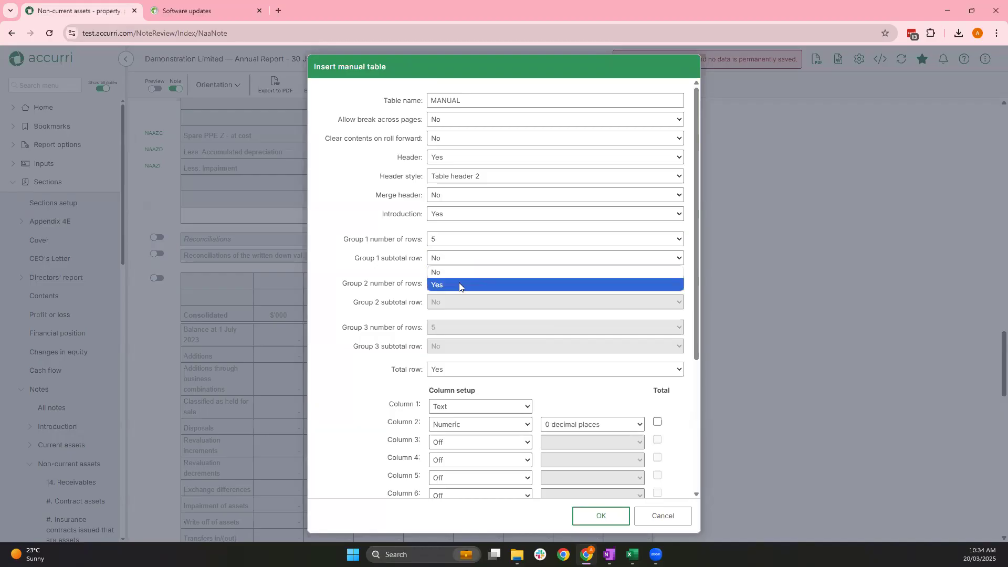
pyautogui.click(458, 284)
pyautogui.click(459, 302)
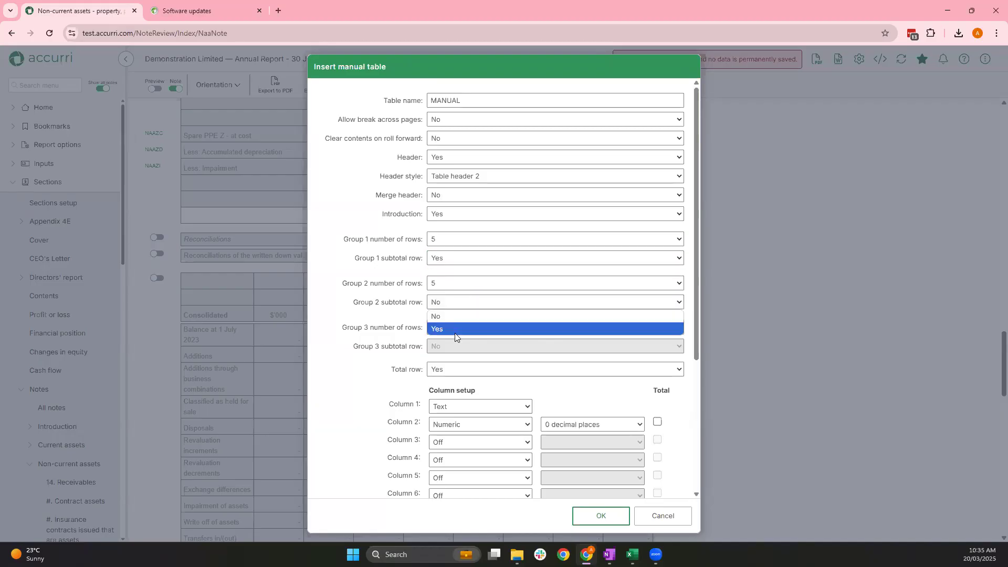
pyautogui.click(455, 330)
# Set group 3 to 2 rows without a subtotal row and set the total row to No
pyautogui.click(455, 326)
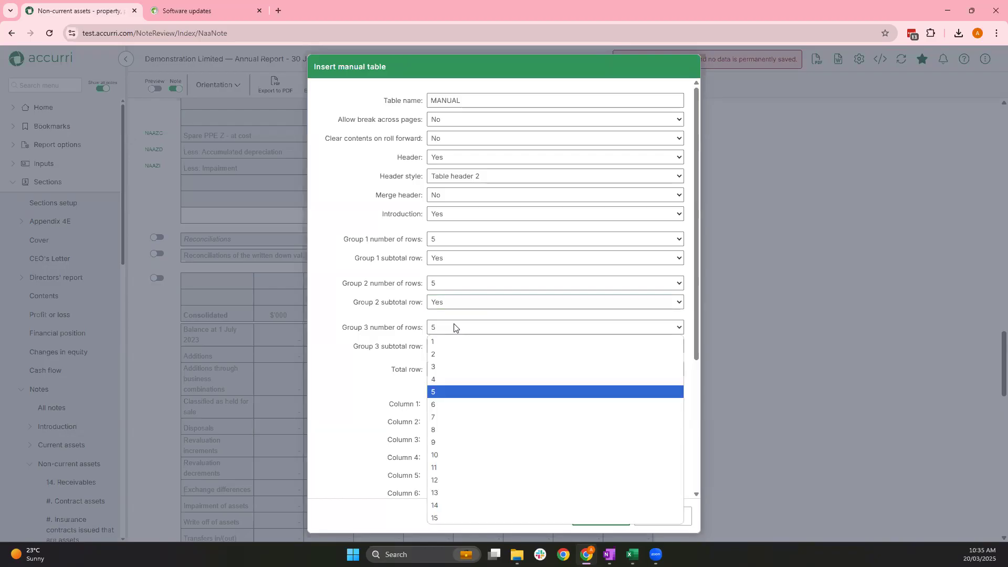
pyautogui.click(452, 360)
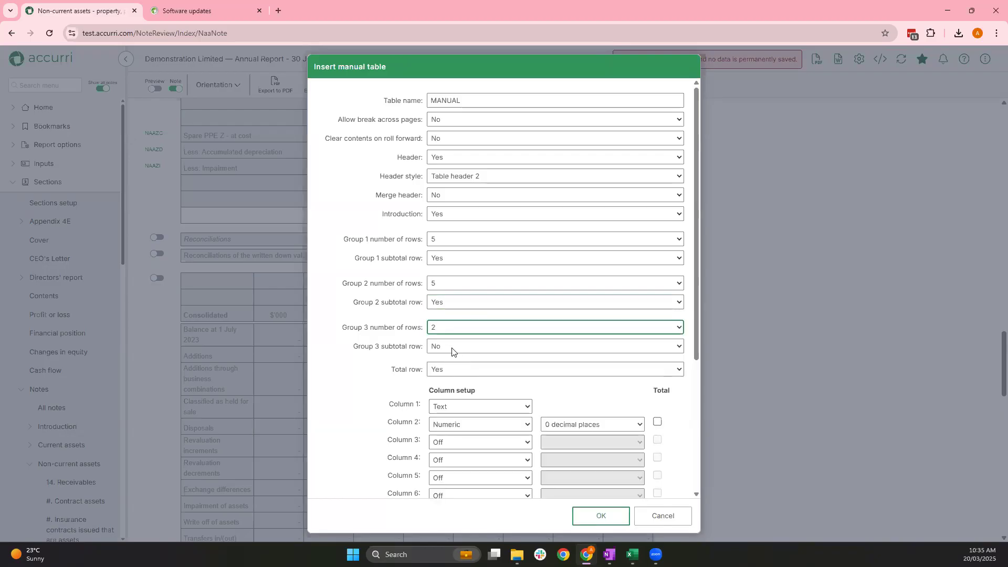
pyautogui.click(452, 352)
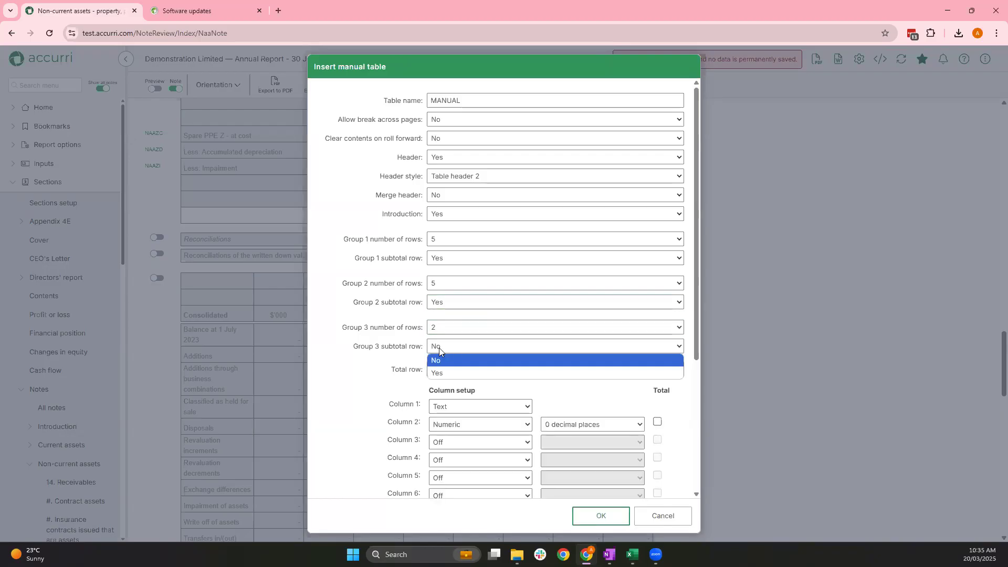
pyautogui.click(374, 358)
pyautogui.click(455, 369)
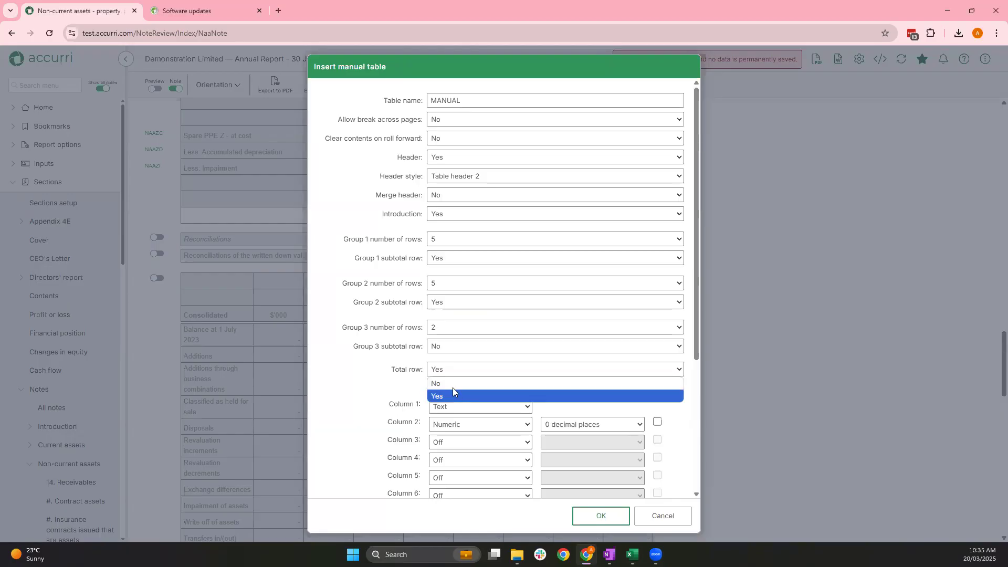
pyautogui.click(453, 388)
pyautogui.click(451, 357)
# Set columns 2 and 3 to Currency, include both in the total column, and create the table
pyautogui.scroll(-4, 458, 360)
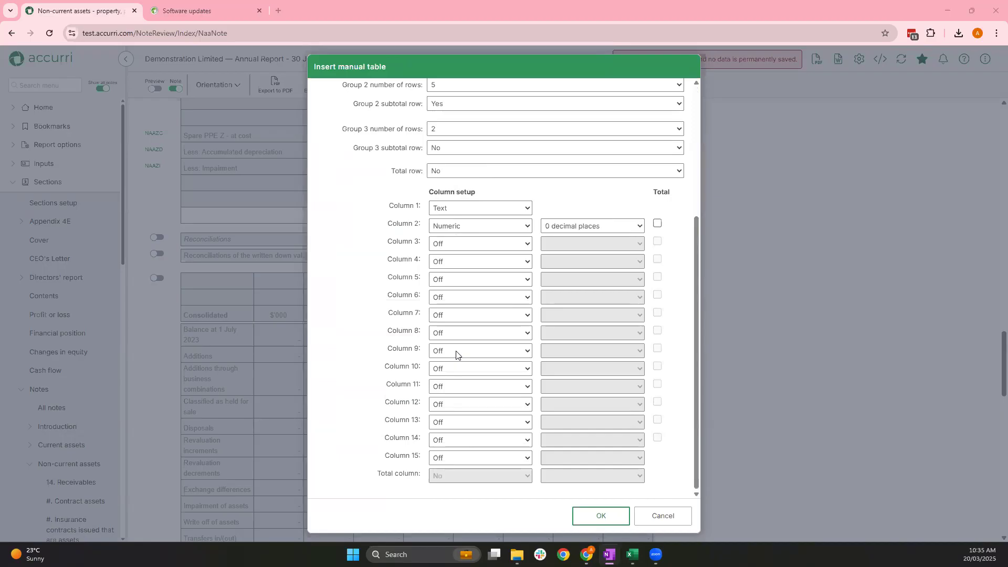
pyautogui.click(481, 230)
pyautogui.click(478, 241)
pyautogui.click(478, 246)
pyautogui.click(476, 258)
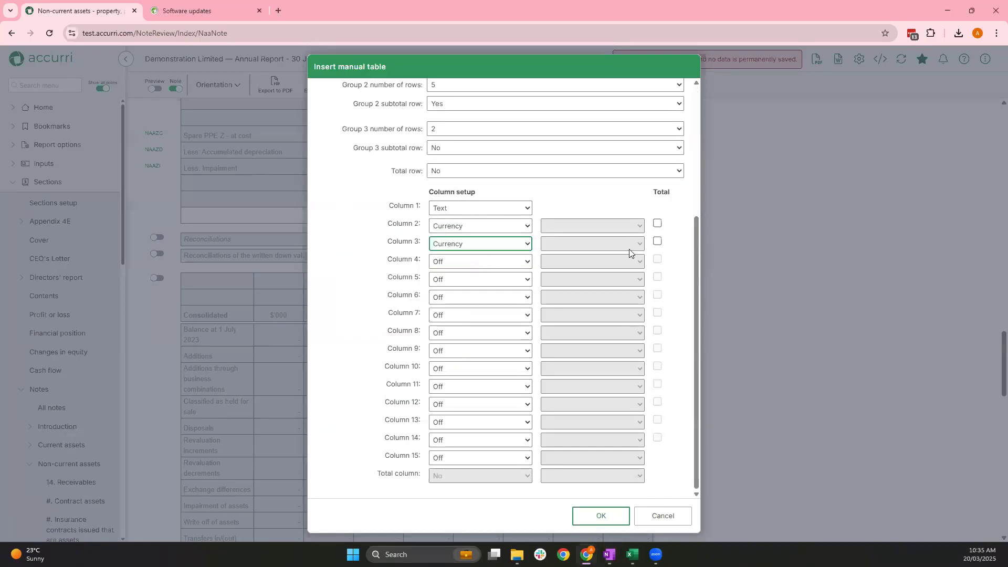
pyautogui.click(657, 223)
pyautogui.click(658, 241)
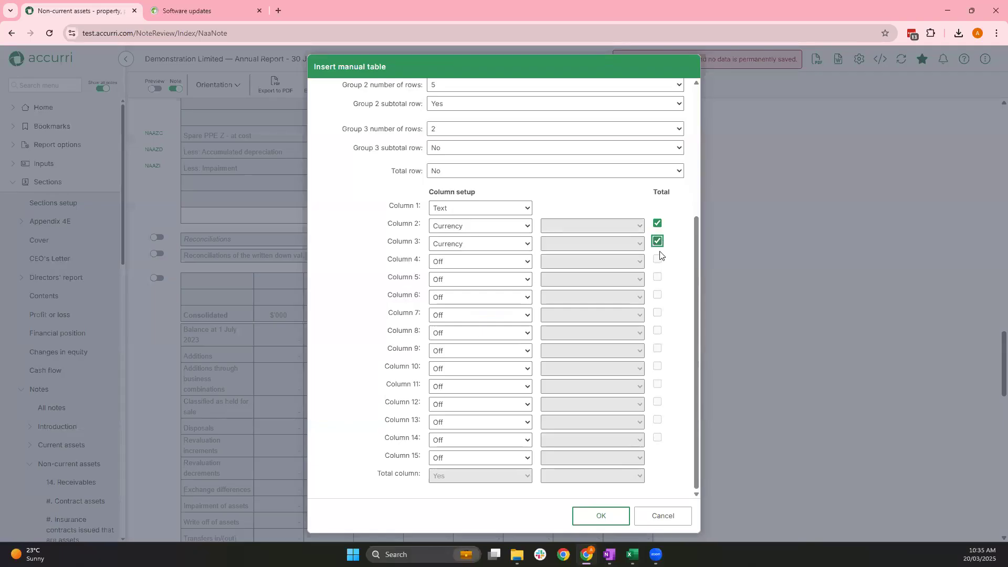
pyautogui.click(593, 516)
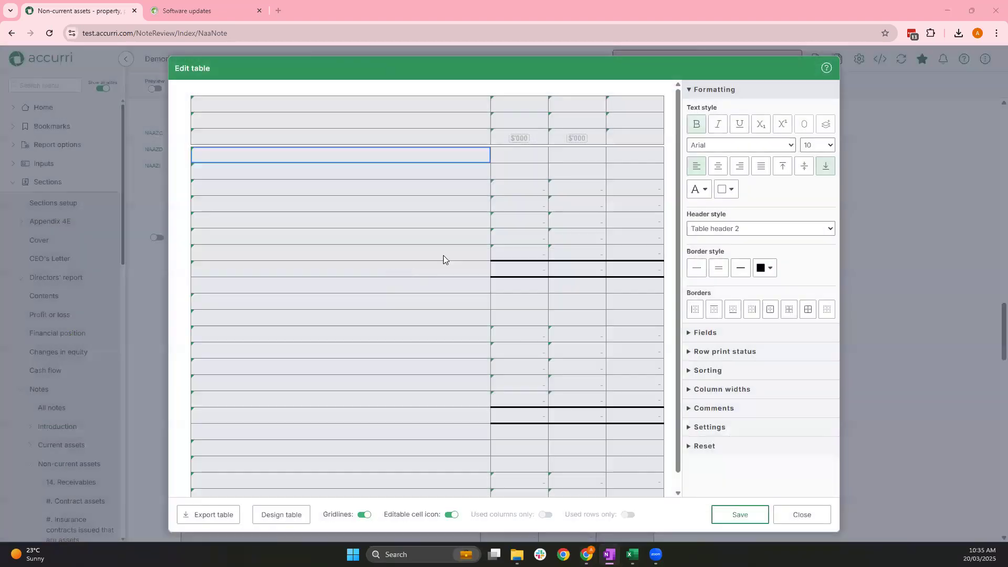
# Enter the column headings Land and MV and label the first group 1 row Cost
pyautogui.click(508, 126)
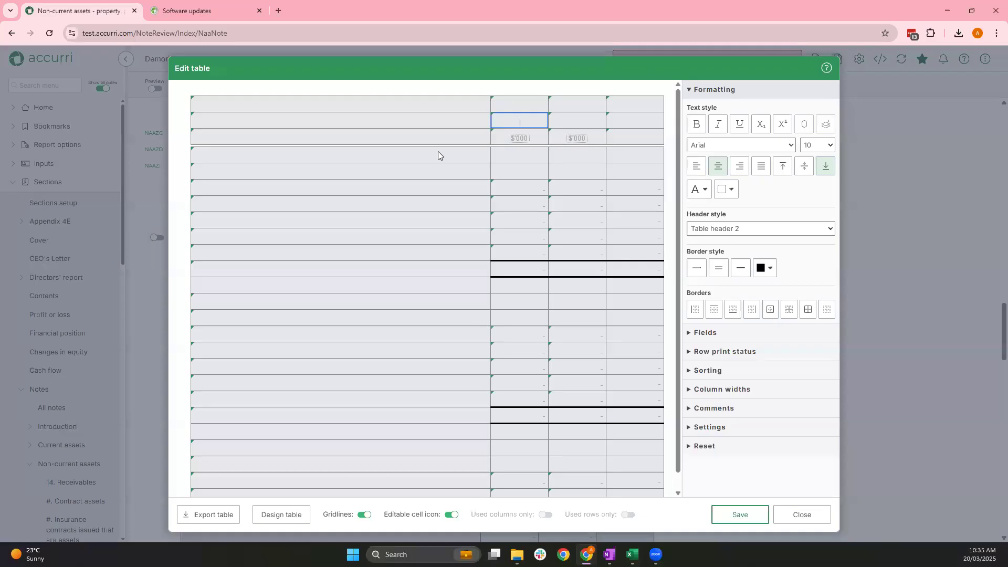
pyautogui.write('Land')
pyautogui.press('Tab')
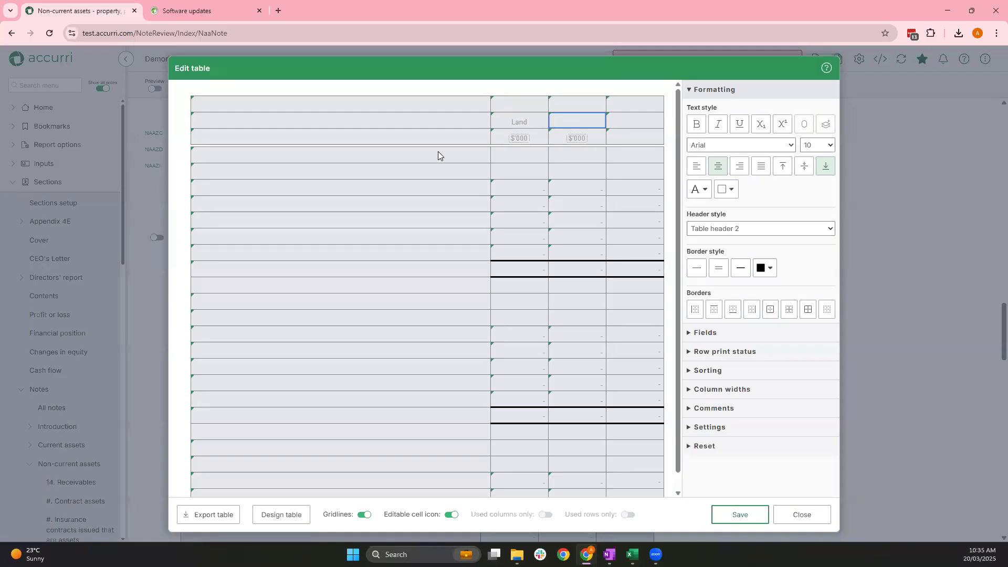
pyautogui.write('MV')
pyautogui.write('Cost')
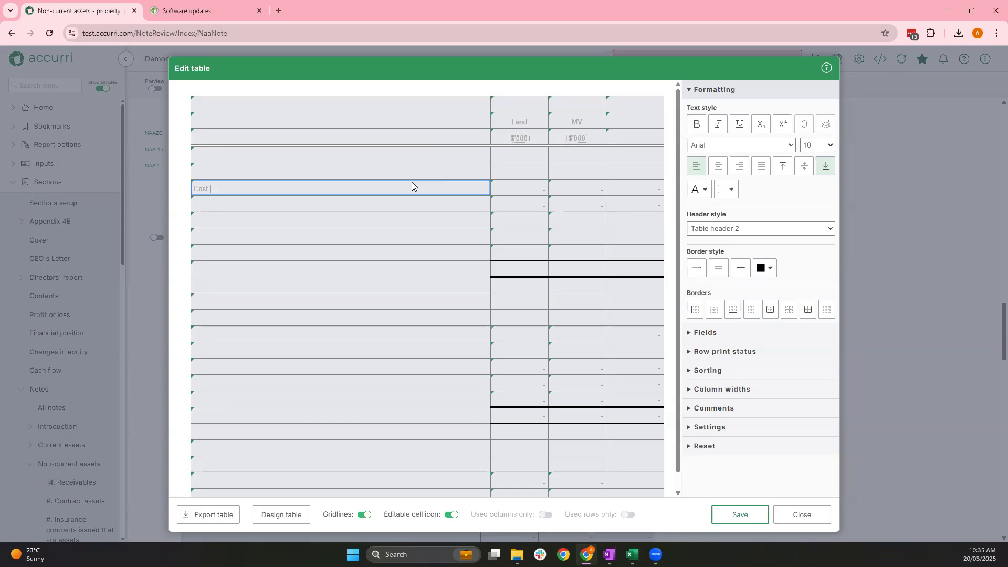
# Fill the first three rows with Land values 123, 78,521 and 23 and MV values 455, 455 and 2,313
pyautogui.click(504, 187)
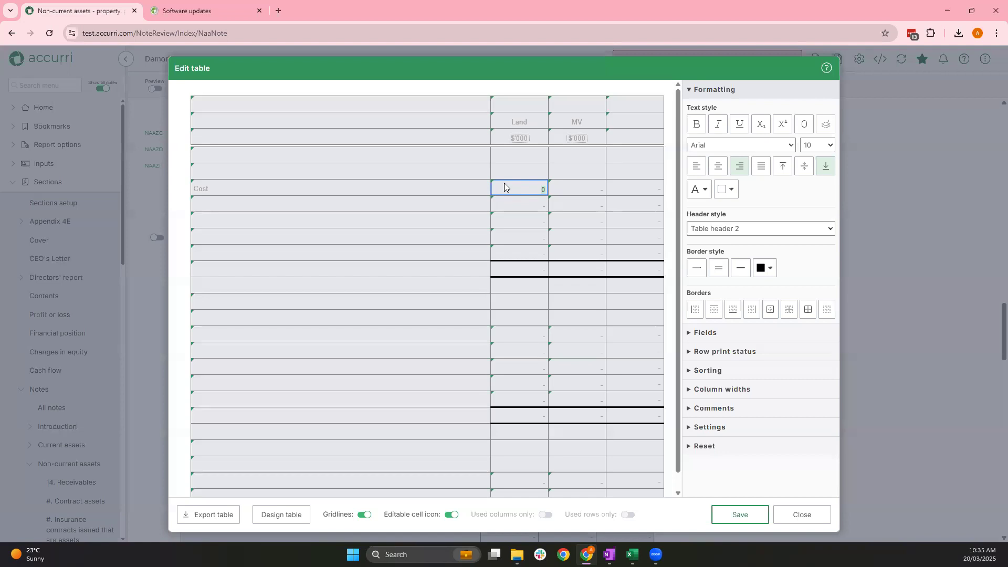
pyautogui.write('123')
pyautogui.click(524, 210)
pyautogui.click(558, 205)
pyautogui.click(536, 207)
pyautogui.write('78,521')
pyautogui.click(538, 220)
pyautogui.write('23')
pyautogui.click(588, 225)
pyautogui.write('2313')
# Start inserting a formula in the fourth Land cell of group 1, saving the pending table changes
pyautogui.click(522, 240)
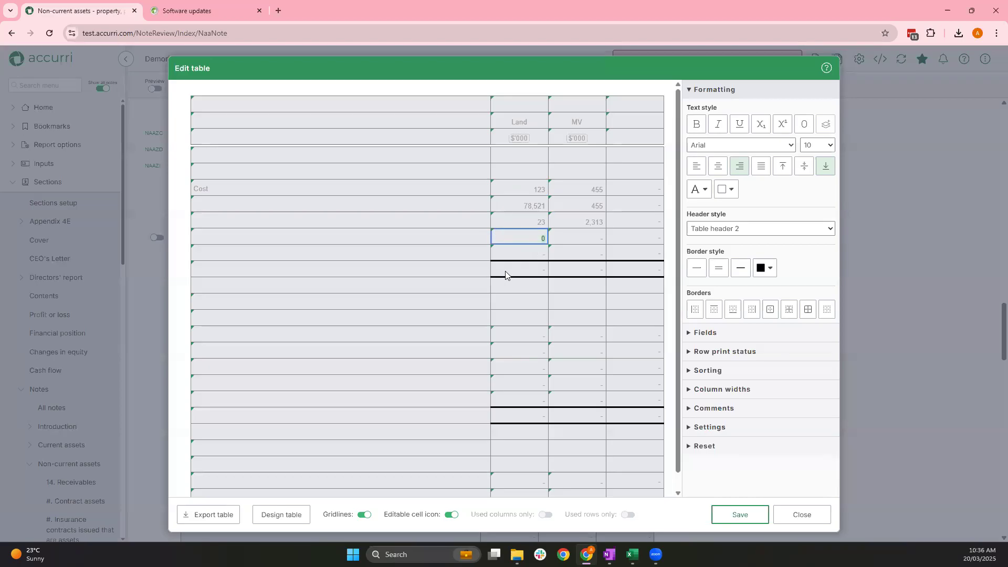
pyautogui.click(704, 332)
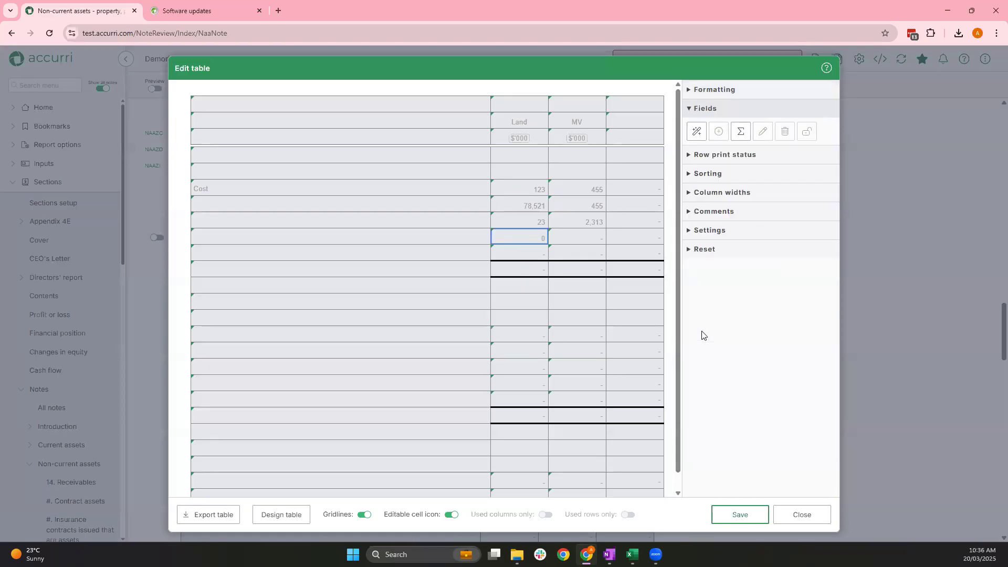
pyautogui.click(696, 132)
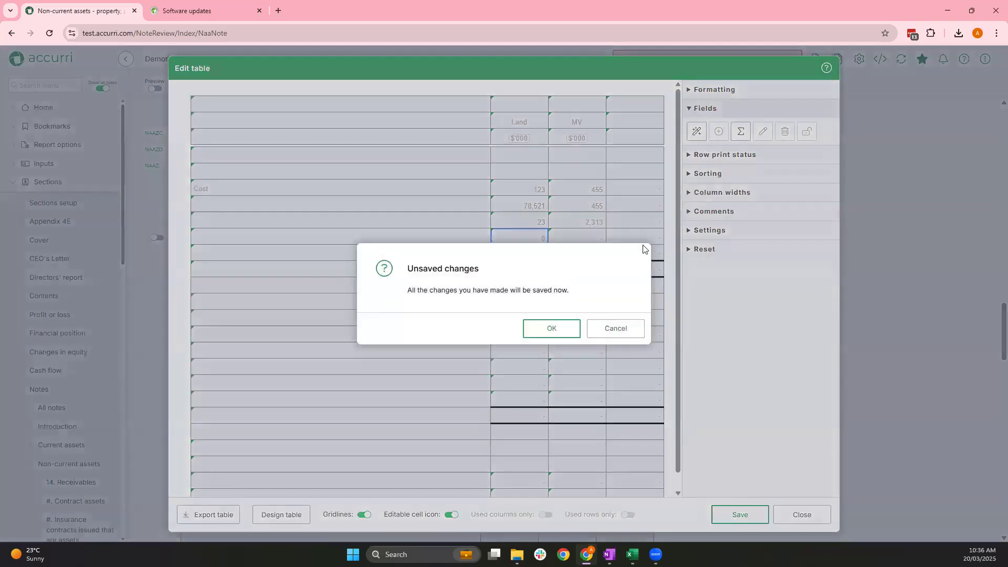
pyautogui.click(544, 329)
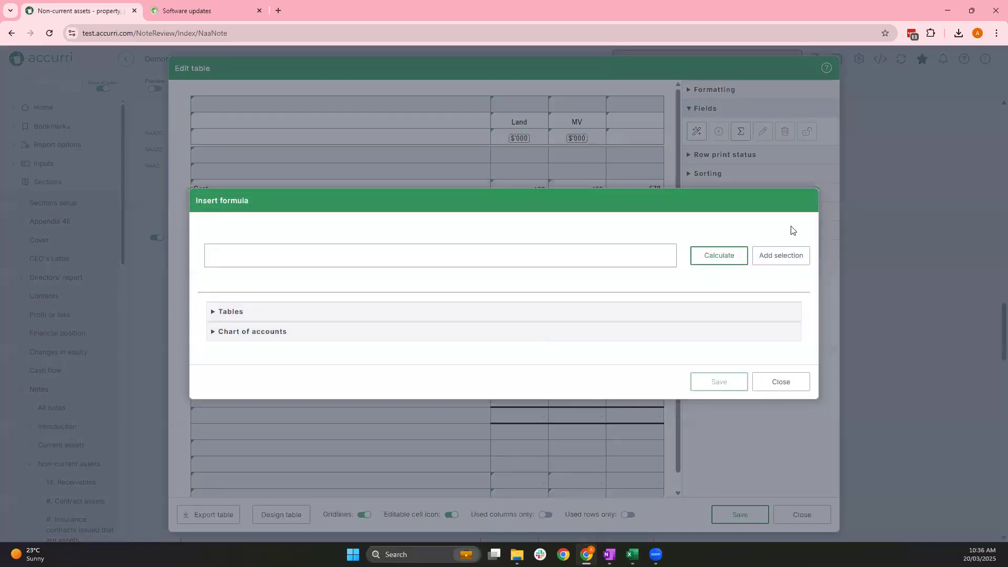
# Find the MANUAL table among the formula's source tables and add its first three Land values to the formula as one selection
pyautogui.click(231, 312)
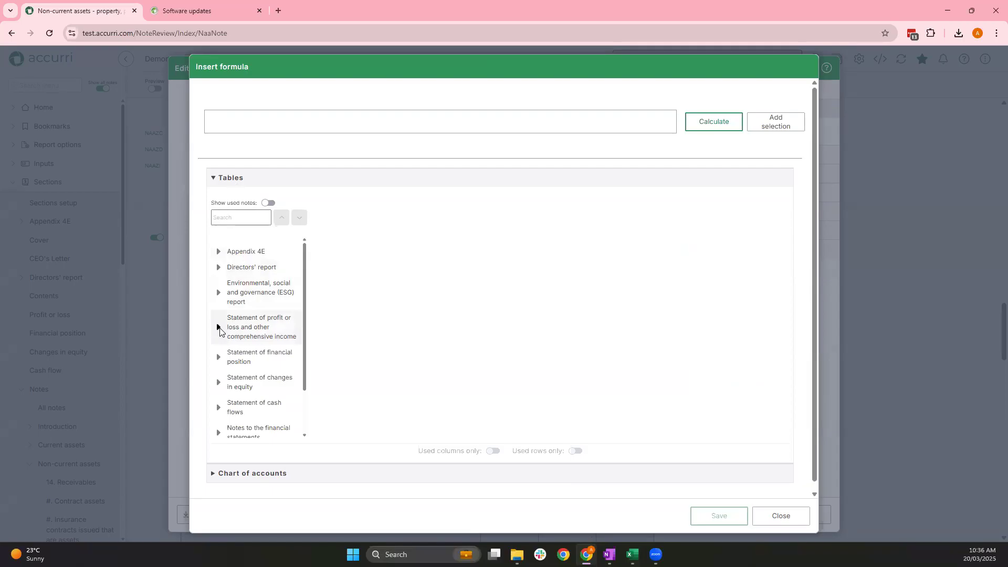
pyautogui.click(218, 328)
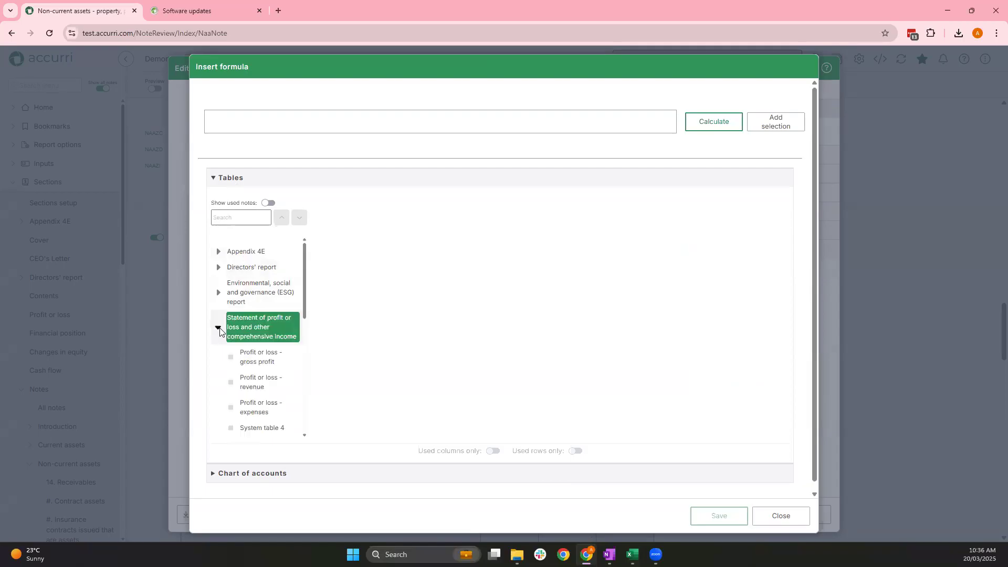
pyautogui.scroll(-2, 220, 330)
pyautogui.scroll(1, 222, 315)
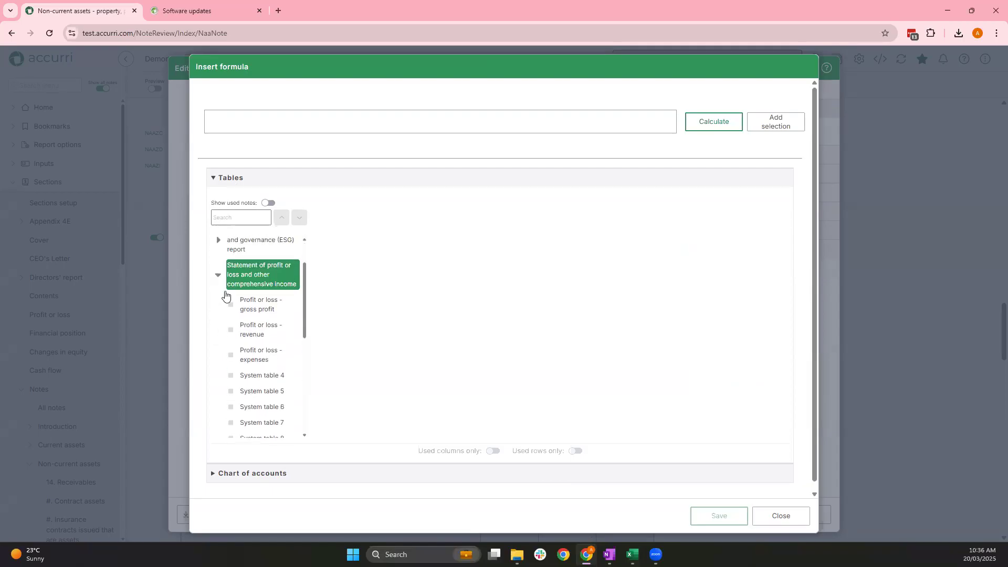
pyautogui.click(218, 276)
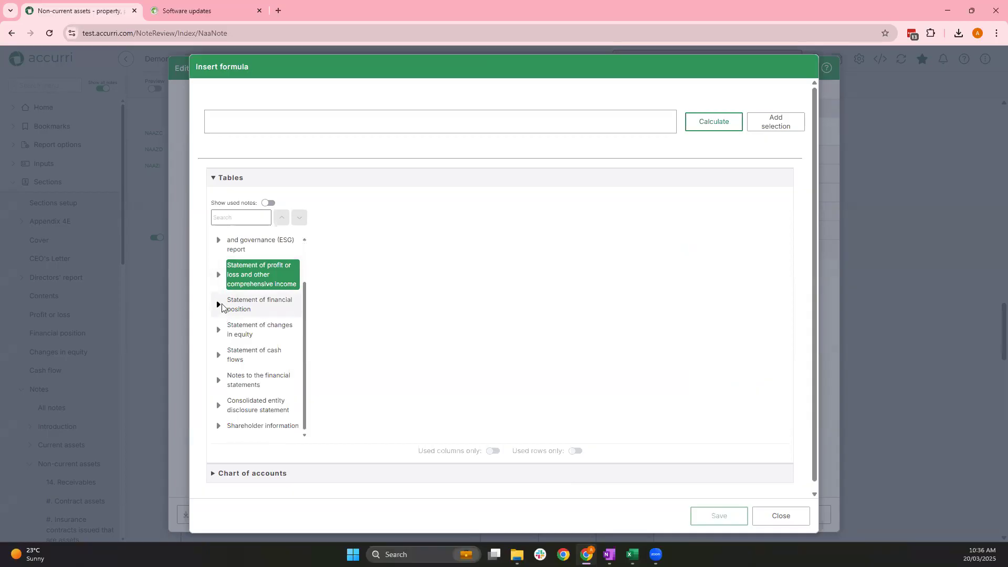
pyautogui.click(223, 223)
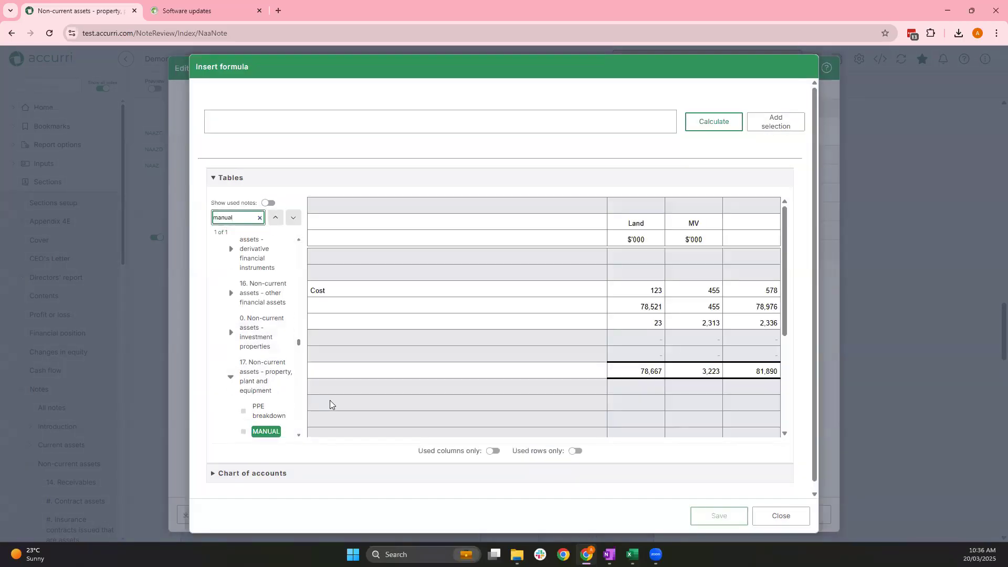
pyautogui.click(625, 293)
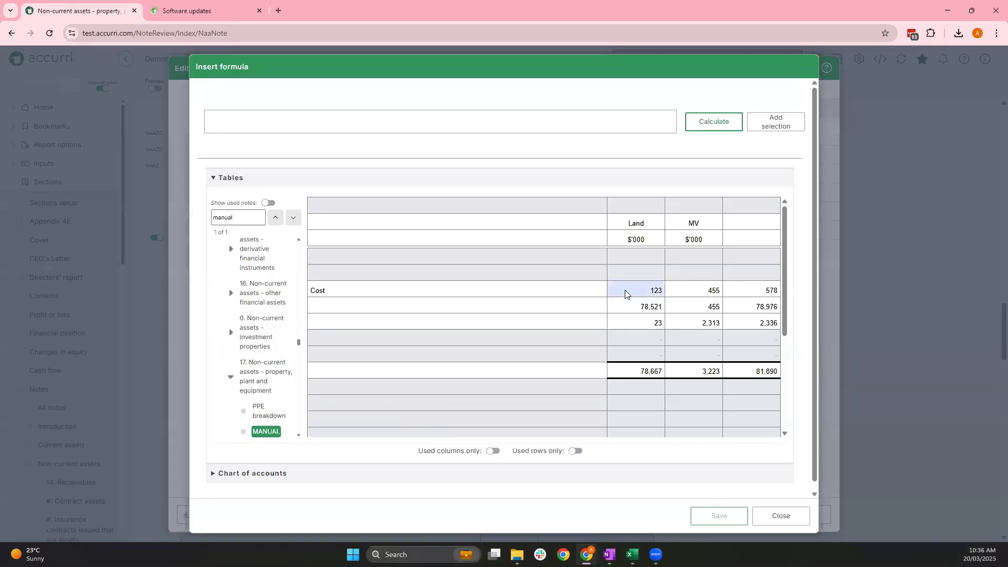
pyautogui.press('ctrl')
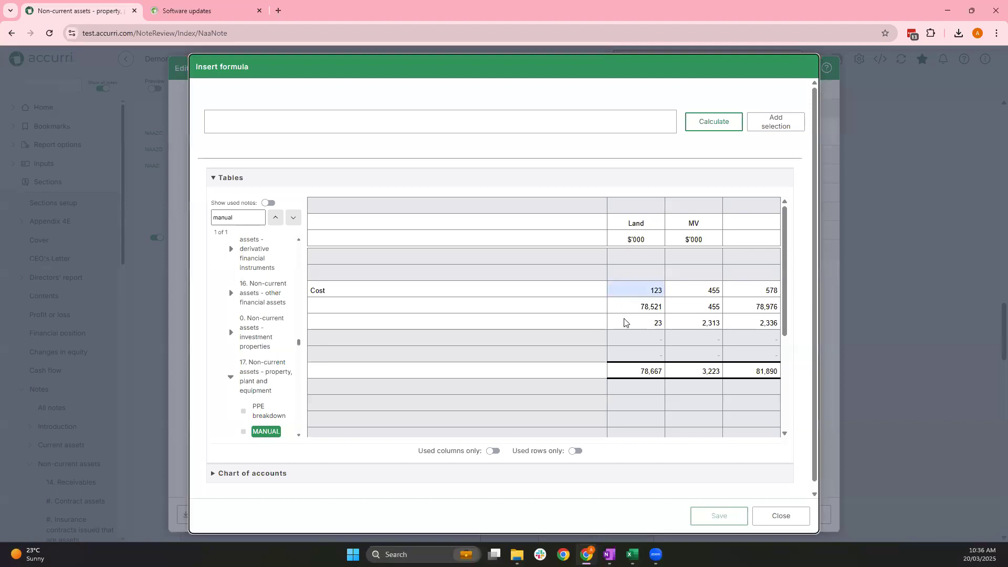
pyautogui.keyDown('shift'); pyautogui.click(625, 322); pyautogui.keyUp('shift')
pyautogui.click(786, 126)
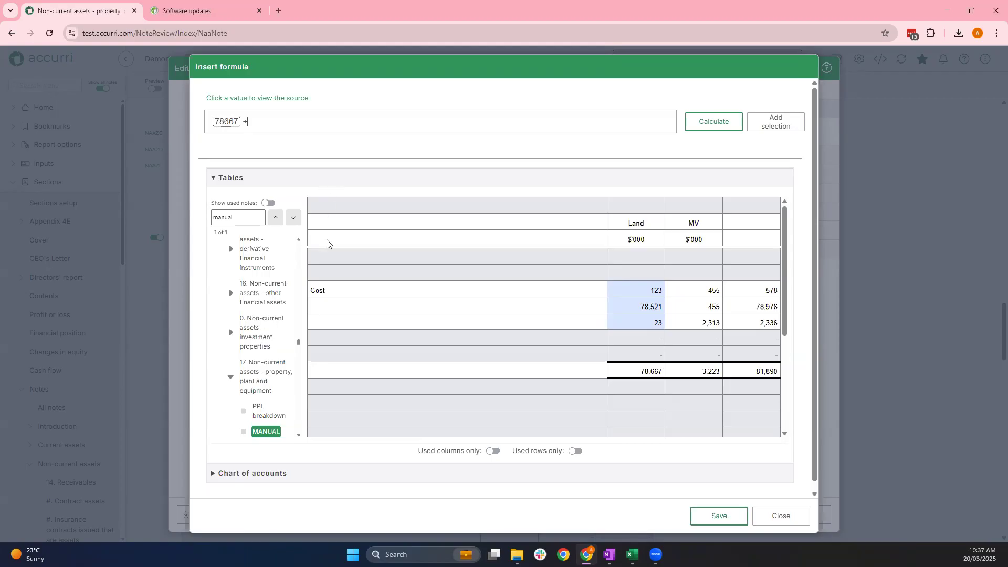
# Search the source tables for "expenses" and add the first-column Changes in inventories value from Profit or loss - expenses to the formula
pyautogui.doubleClick(226, 217)
pyautogui.press('BackSpace')
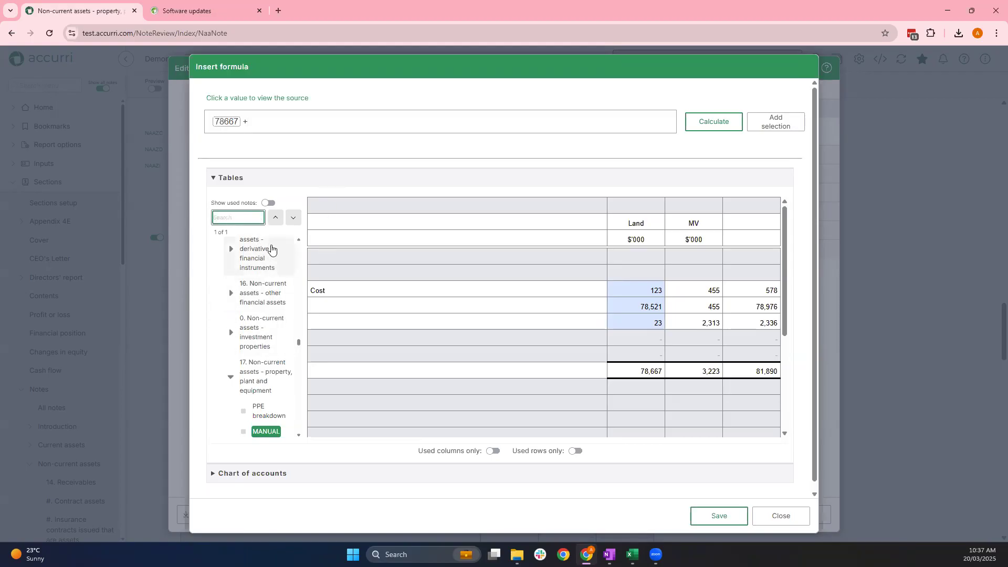
pyautogui.moveTo(302, 351); pyautogui.dragTo(300, 290)
pyautogui.click(218, 217)
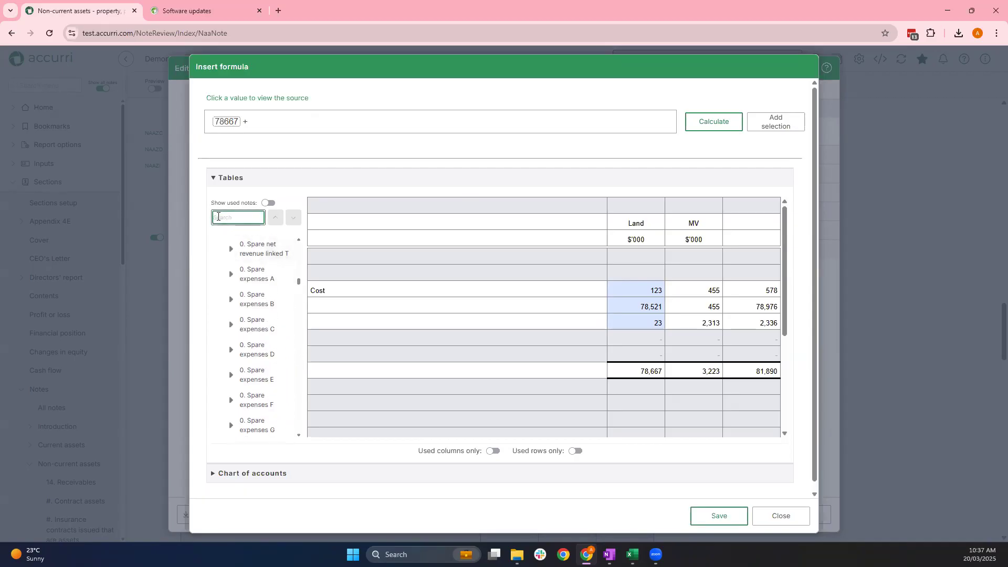
pyautogui.write('expenses')
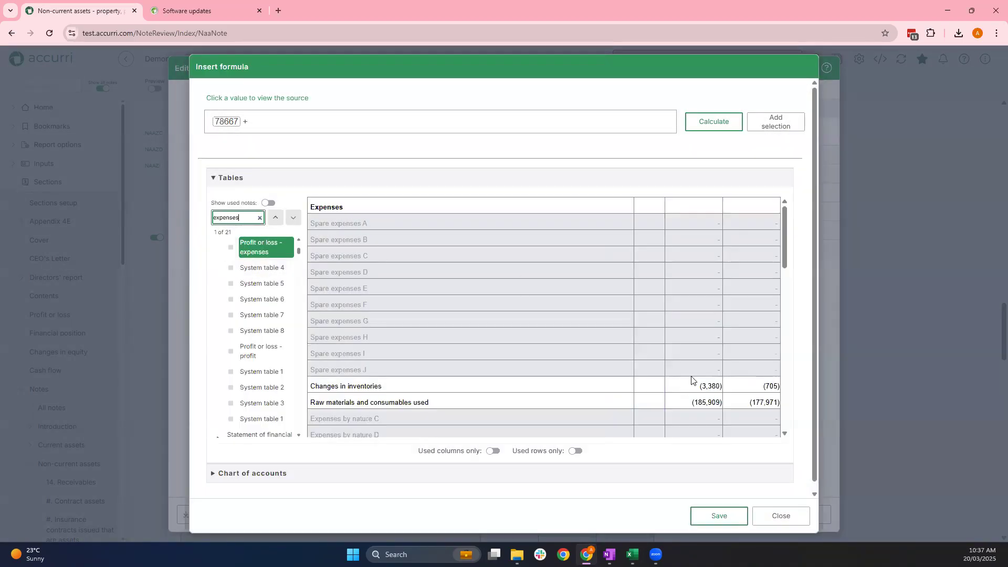
pyautogui.click(701, 389)
pyautogui.click(767, 122)
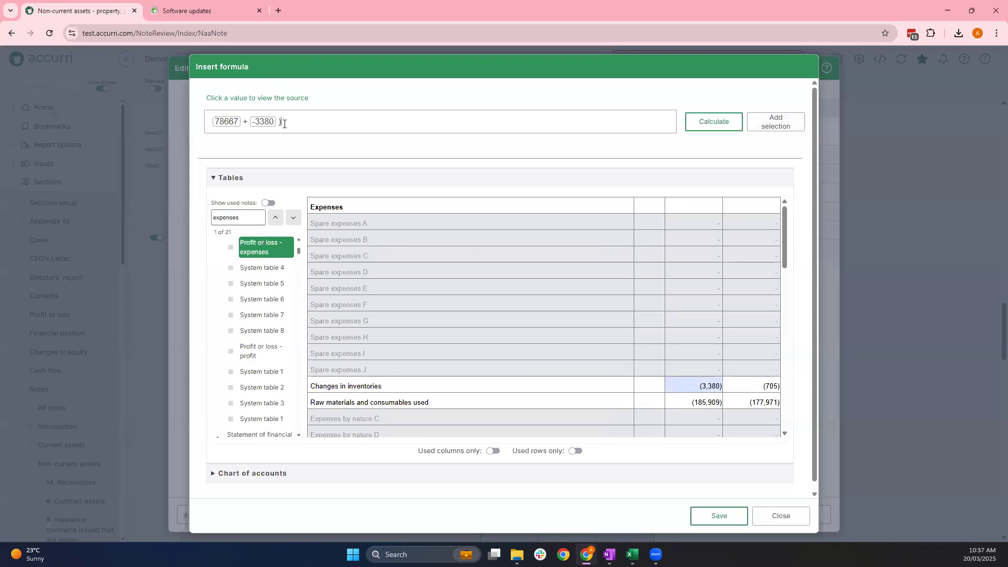
# Enclose the sum in parentheses, multiply it by the second-column Changes in inventories value, and calculate the formula
pyautogui.press('Home')
pyautogui.write('() *')
pyautogui.click(732, 387)
pyautogui.click(767, 125)
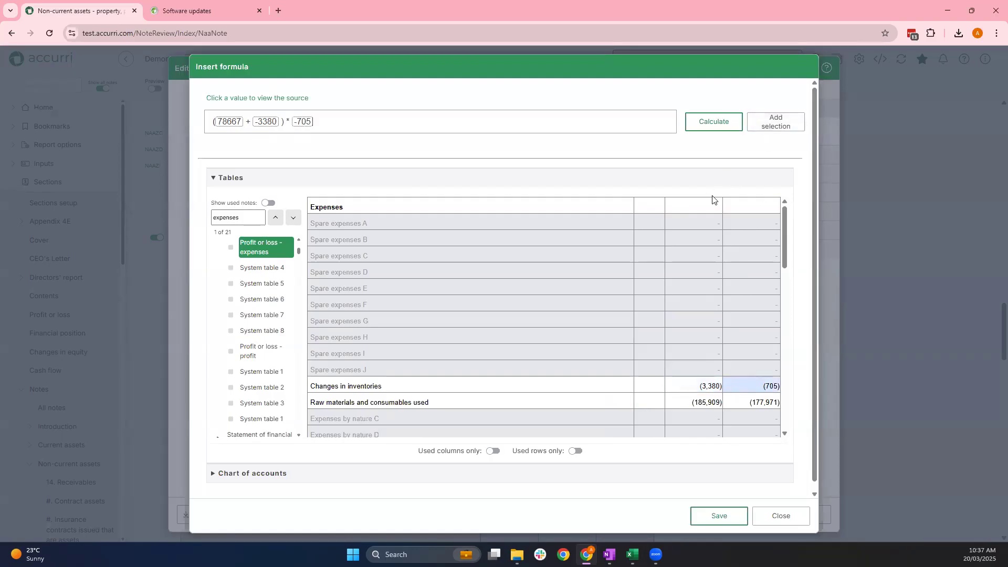
pyautogui.click(706, 124)
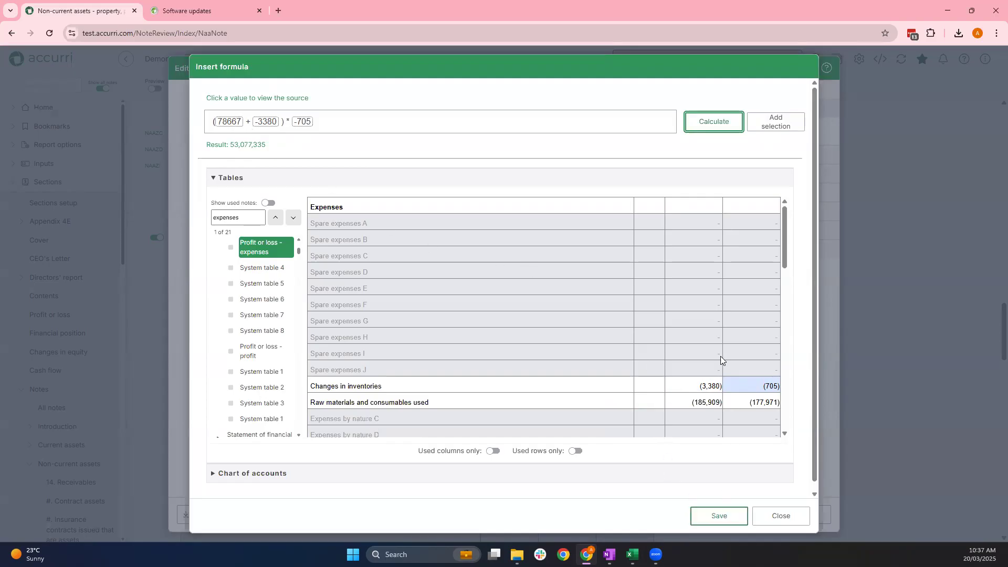
# Divide the formula by the CON Prior value of Cash on hand from the chart of accounts and calculate it
pyautogui.write('-')
pyautogui.click(254, 476)
pyautogui.doubleClick(232, 478)
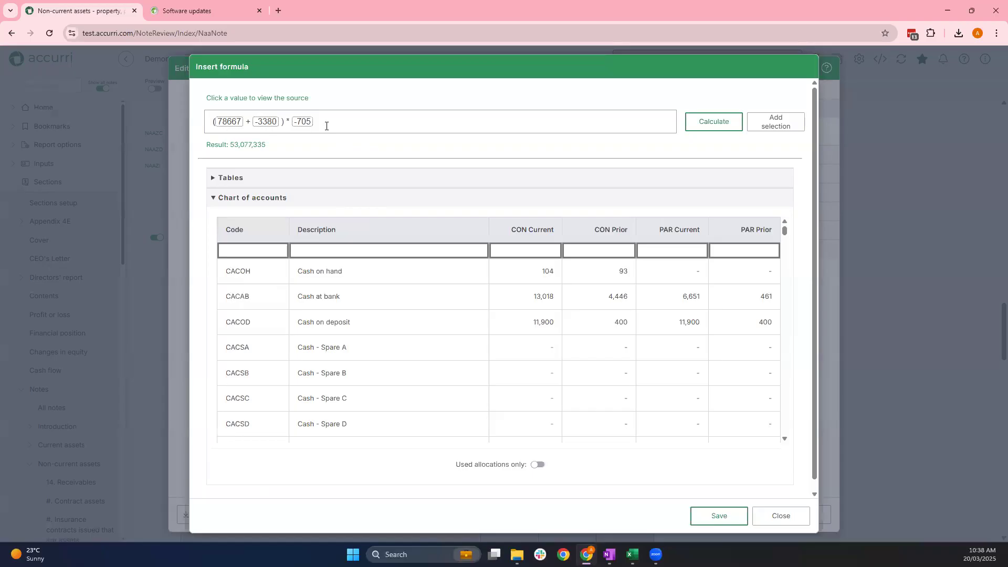
pyautogui.write('/')
pyautogui.click(582, 275)
pyautogui.click(772, 123)
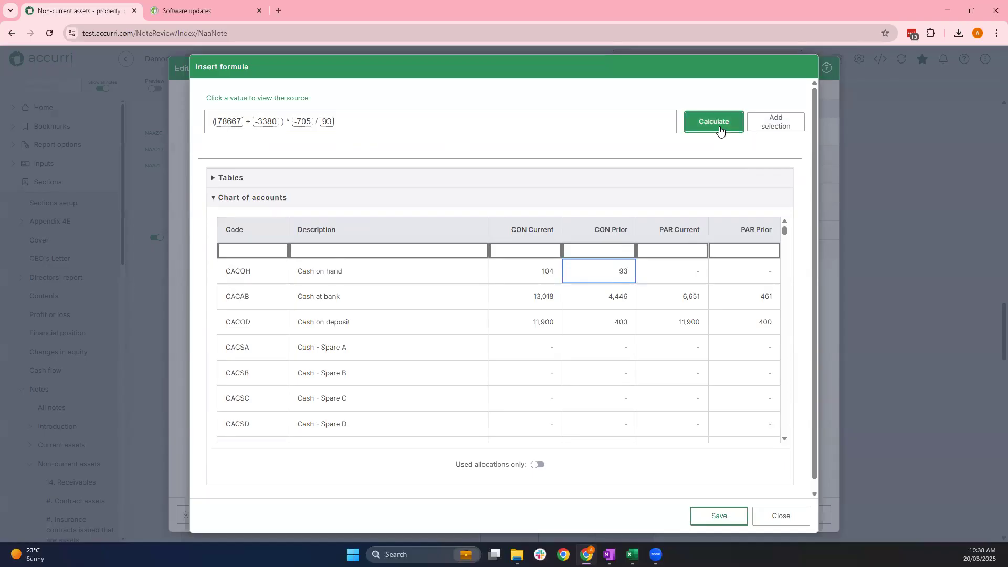
pyautogui.click(718, 127)
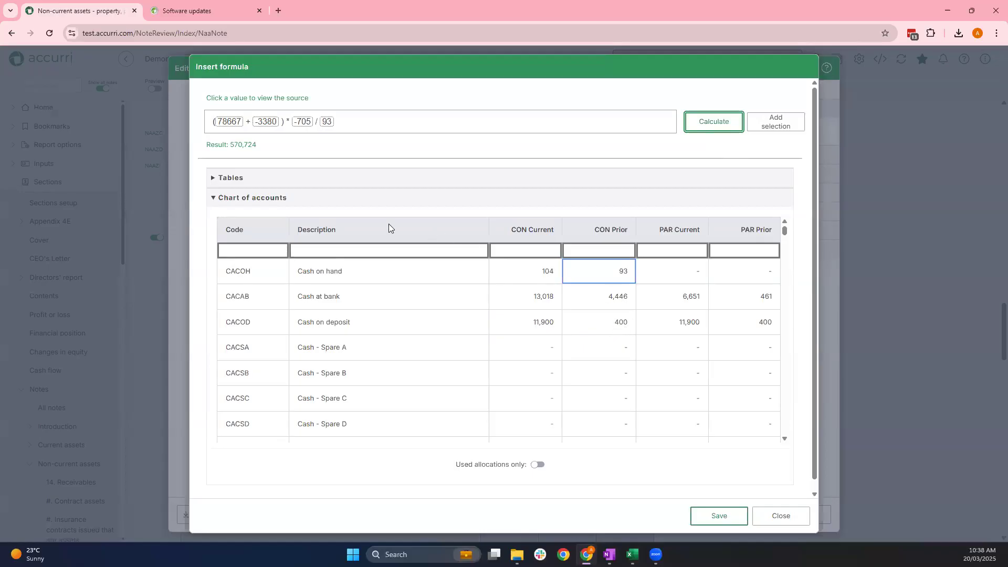
# View the source of the formula's -3380 value and save the formula to the fourth Land cell
pyautogui.click(213, 199)
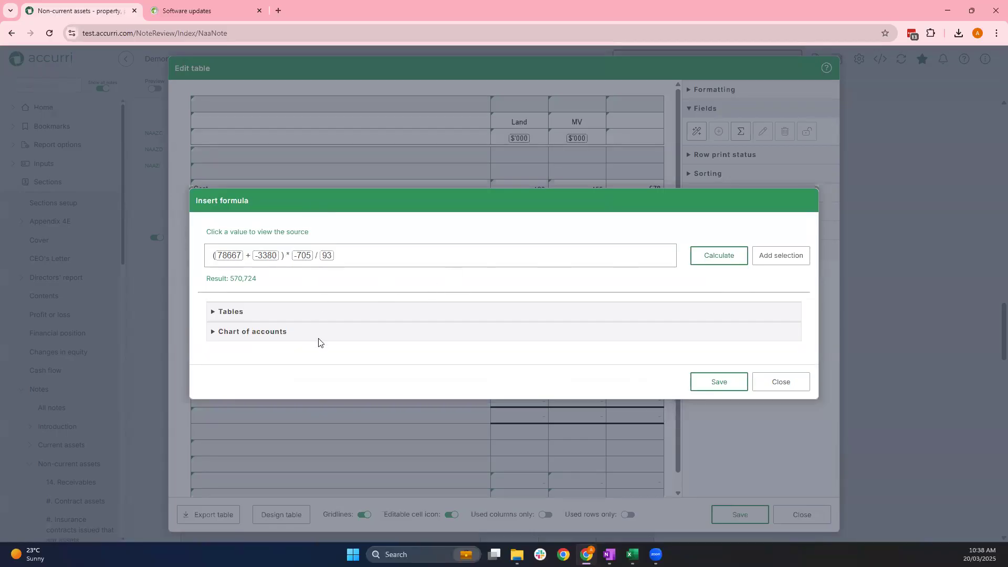
pyautogui.click(269, 256)
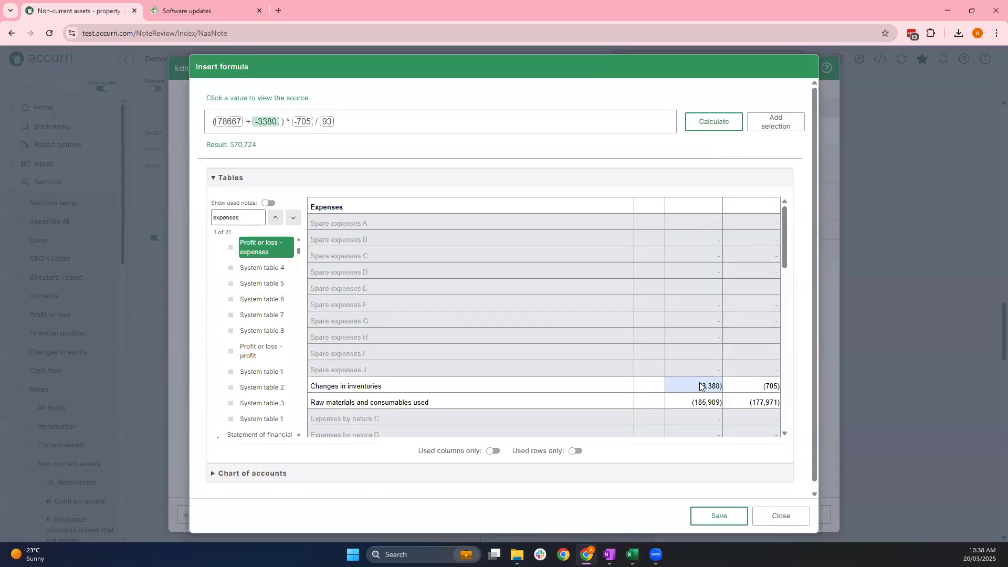
pyautogui.click(720, 516)
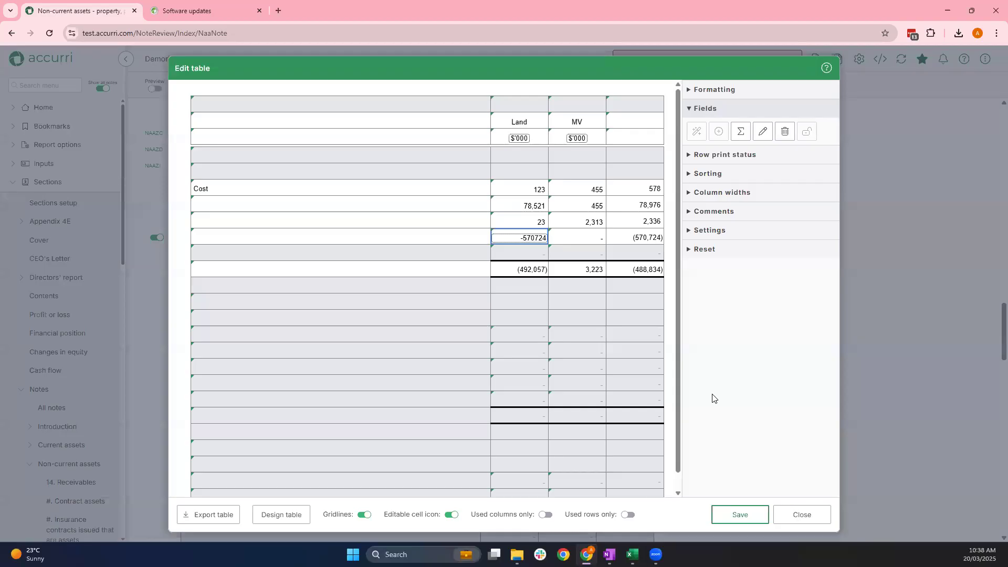
# Insert the formula 16 + 352 - 89 in the fourth MV cell of group 1 and save it
pyautogui.click(569, 242)
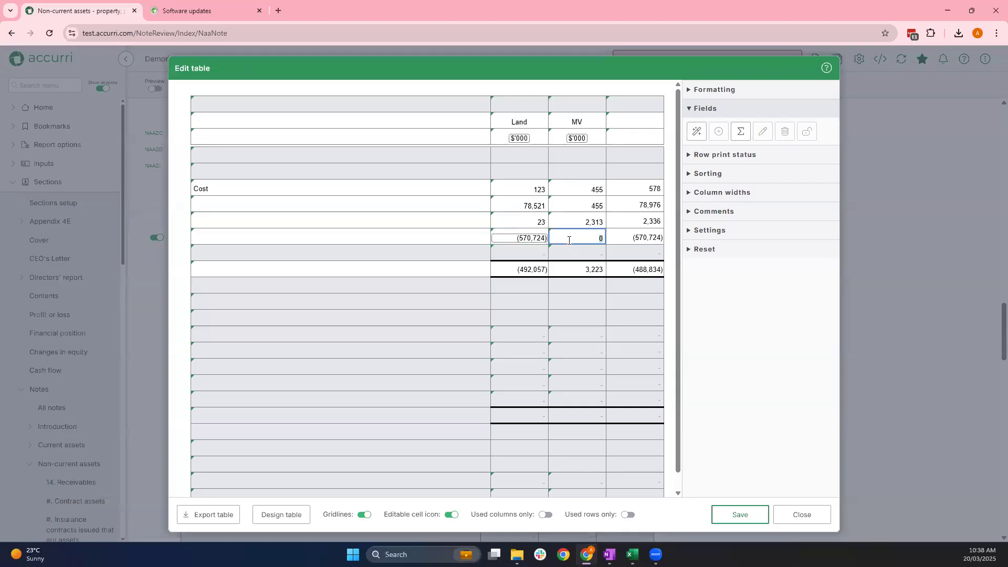
pyautogui.click(695, 133)
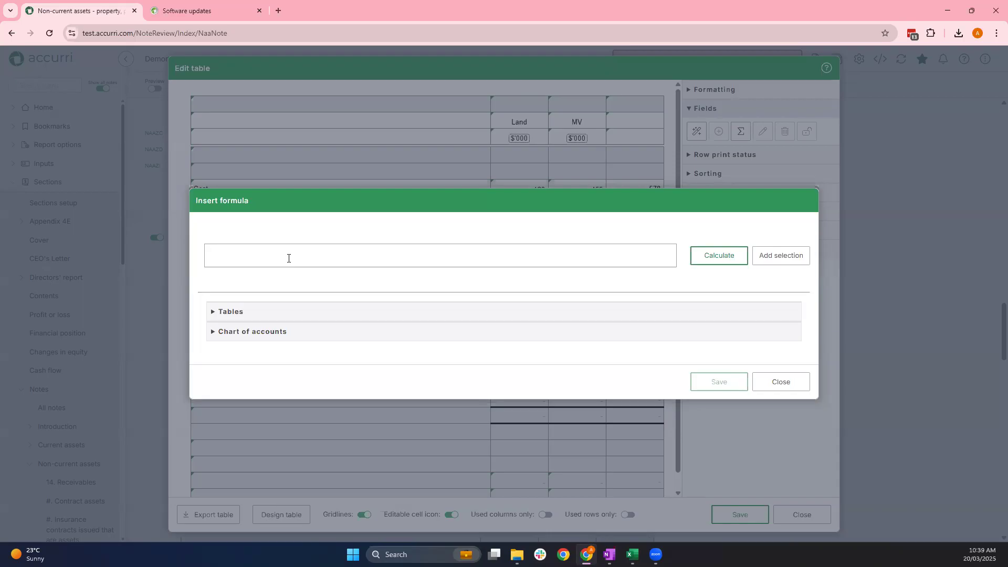
pyautogui.write('16 + 352 - 898')
pyautogui.press('BackSpace')
pyautogui.click(718, 382)
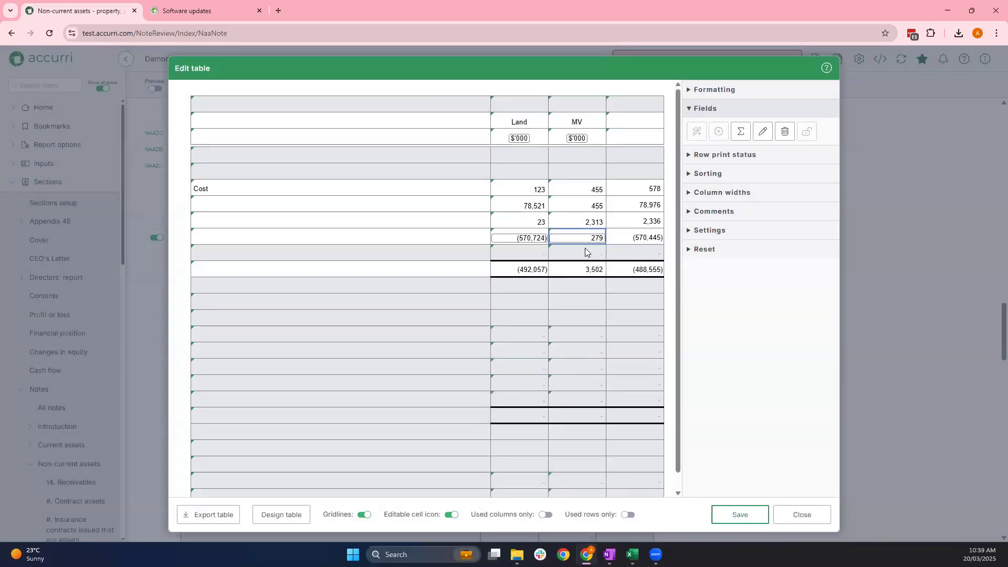
# Insert a formula in the fifth Land cell that references the first-column Revenue value from Profit or loss - gross profit, and save it
pyautogui.click(535, 254)
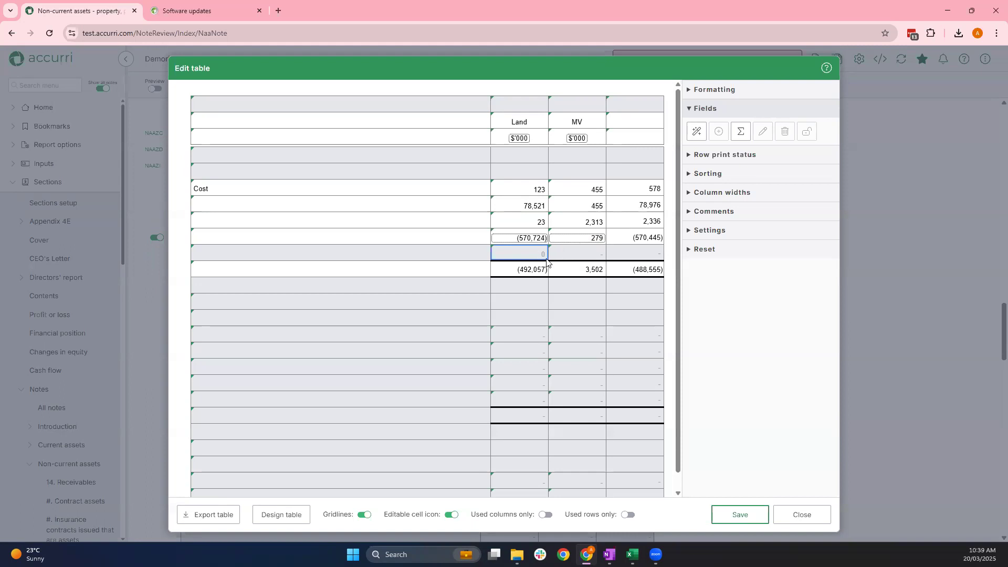
pyautogui.click(697, 135)
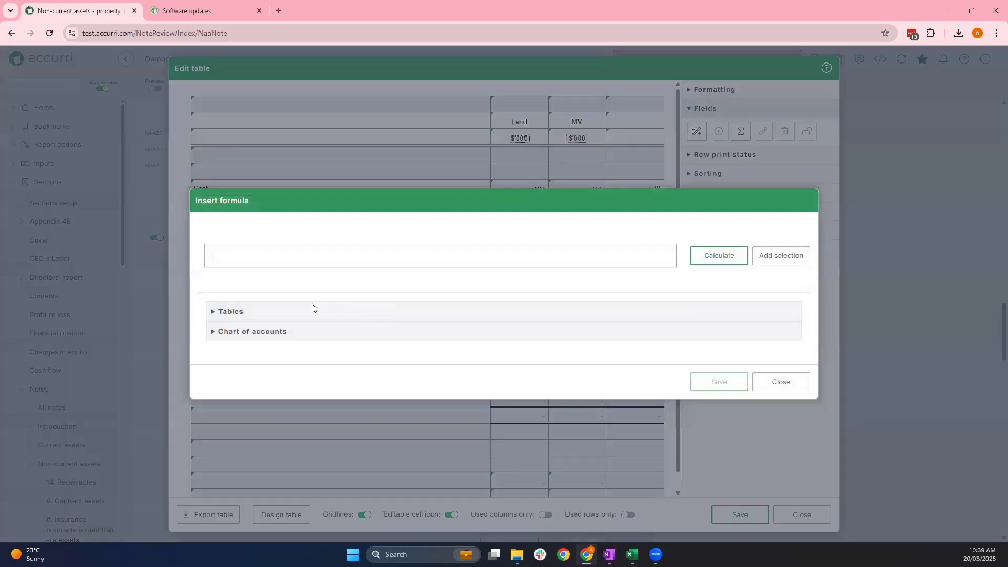
pyautogui.click(238, 311)
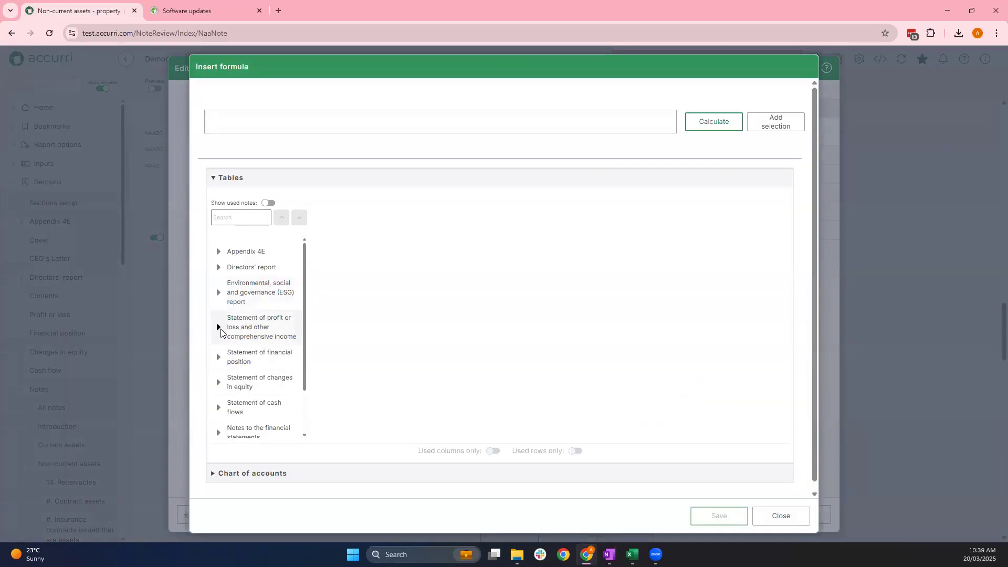
pyautogui.click(218, 326)
pyautogui.click(256, 361)
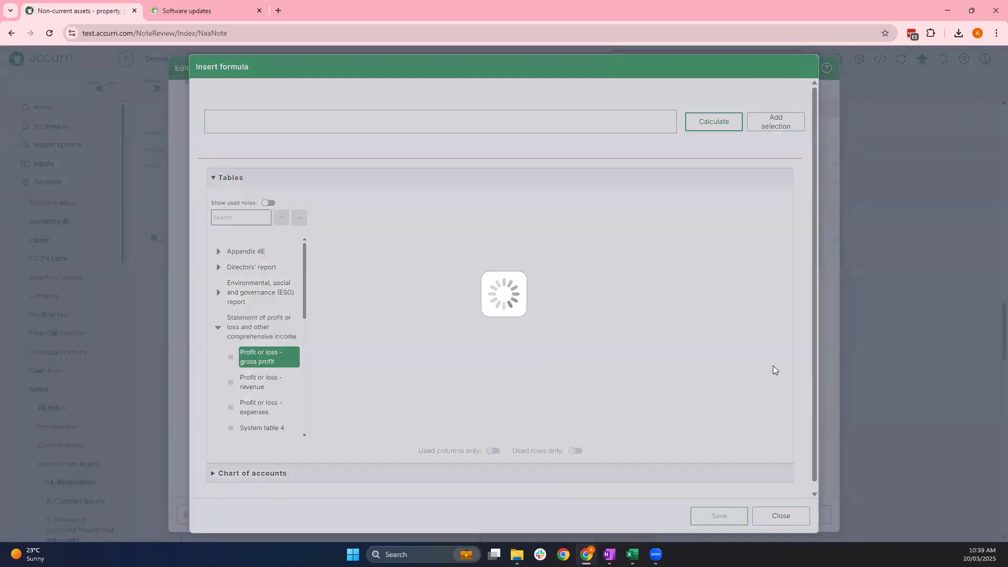
pyautogui.scroll(-5, 724, 336)
pyautogui.scroll(-5, 725, 336)
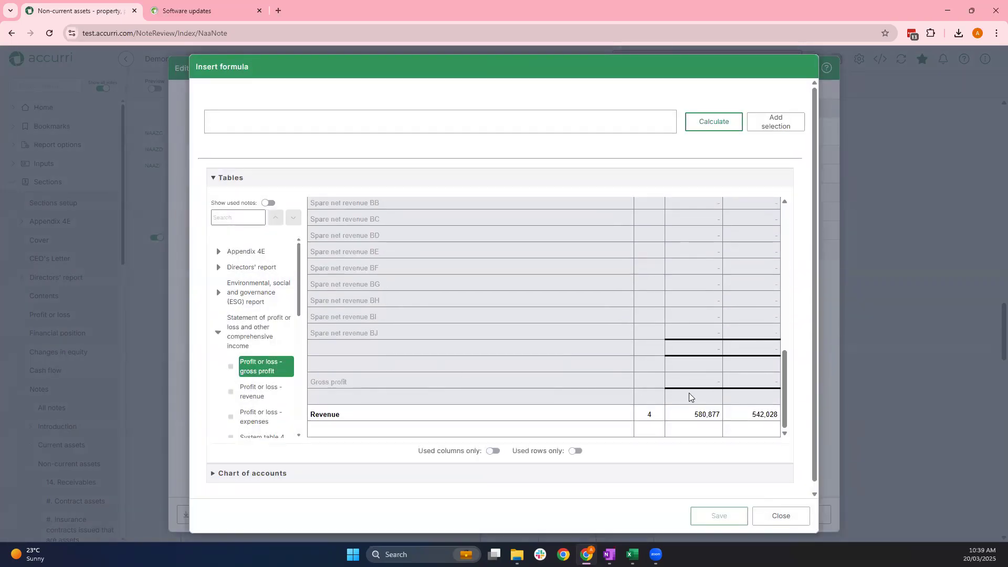
pyautogui.click(702, 415)
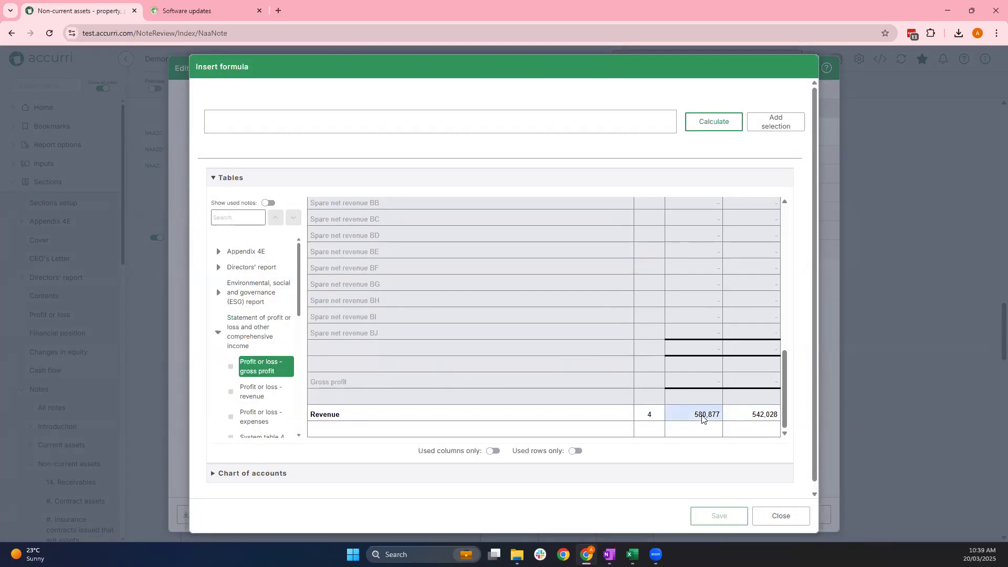
pyautogui.click(781, 124)
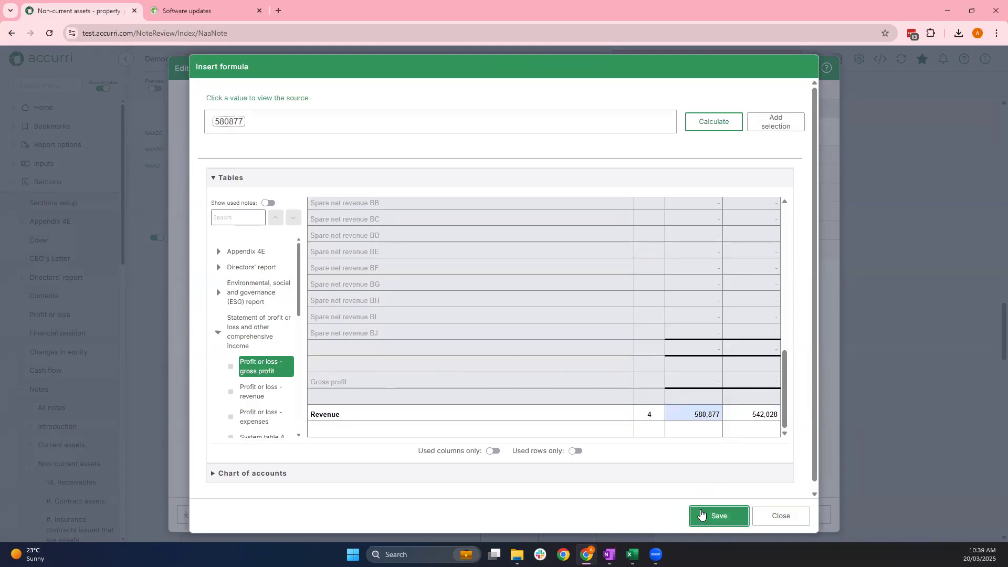
pyautogui.click(717, 515)
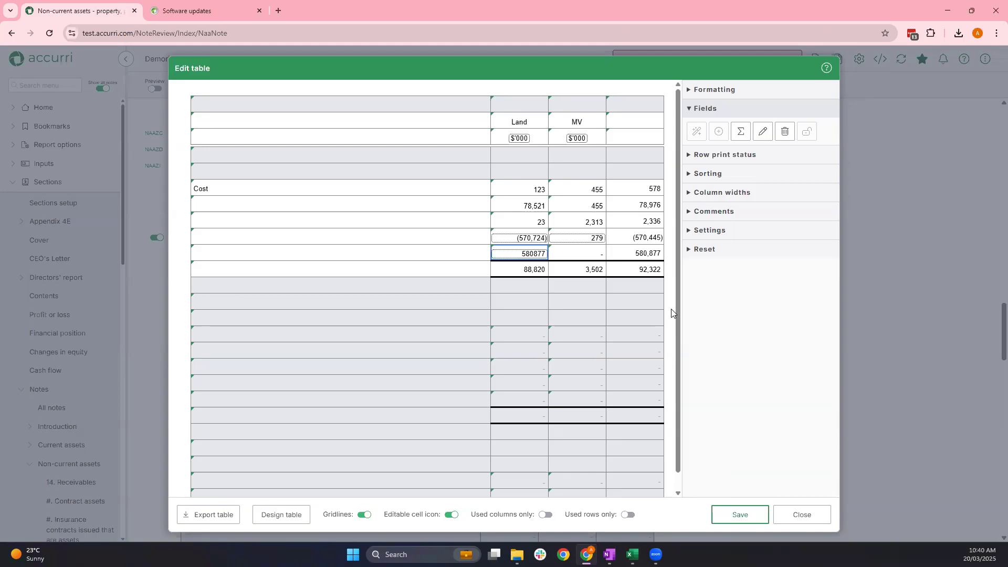
# Save the table, close its editor and return to the start of Note 17
pyautogui.click(738, 515)
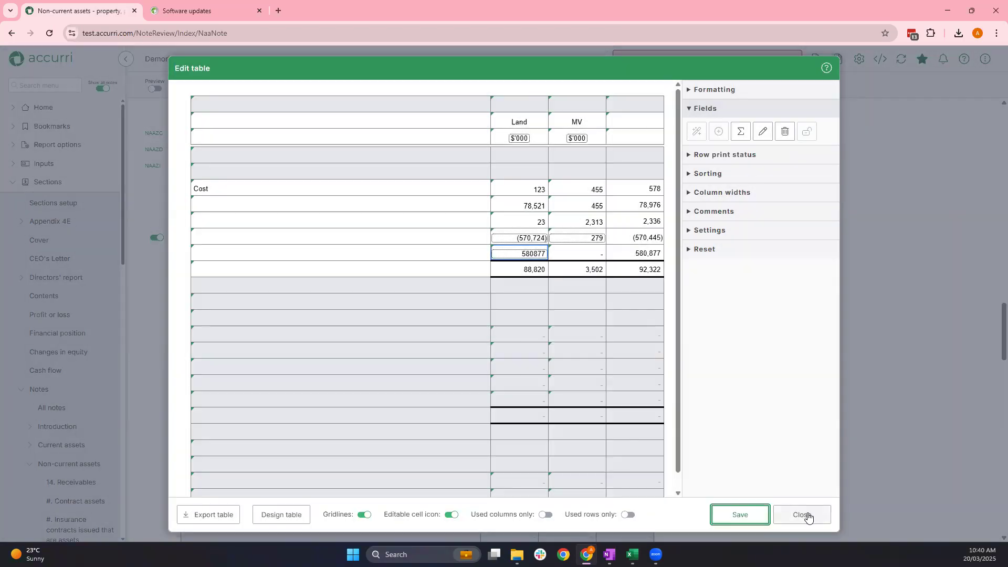
pyautogui.click(808, 516)
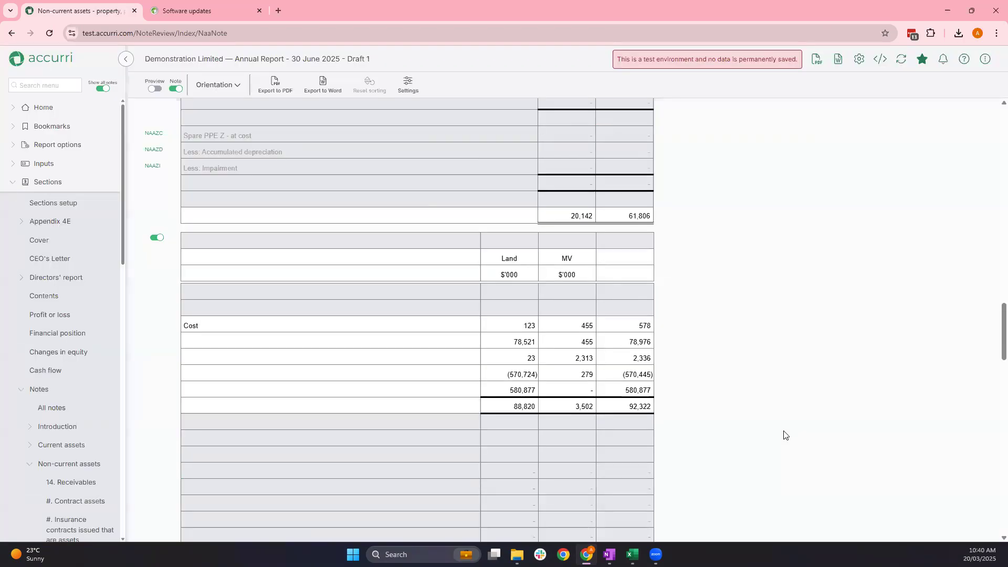
pyautogui.scroll(3, 796, 405)
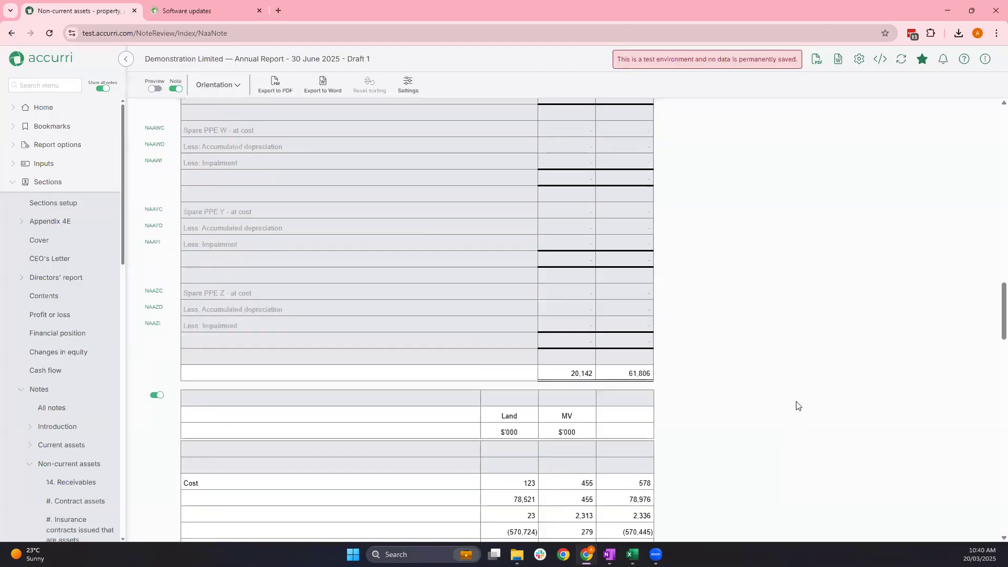
pyautogui.scroll(10, 796, 405)
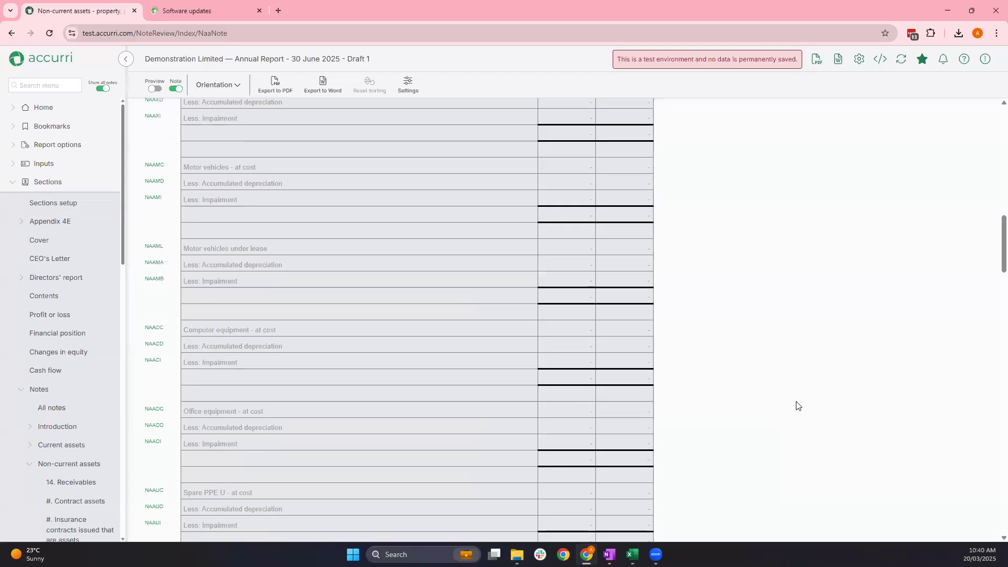
pyautogui.scroll(18, 796, 406)
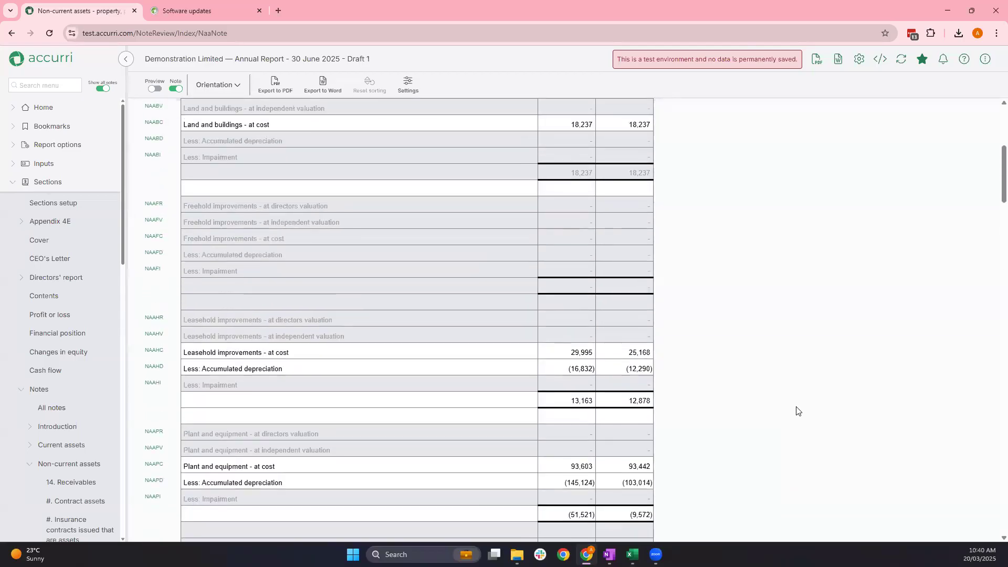
pyautogui.scroll(3, 796, 411)
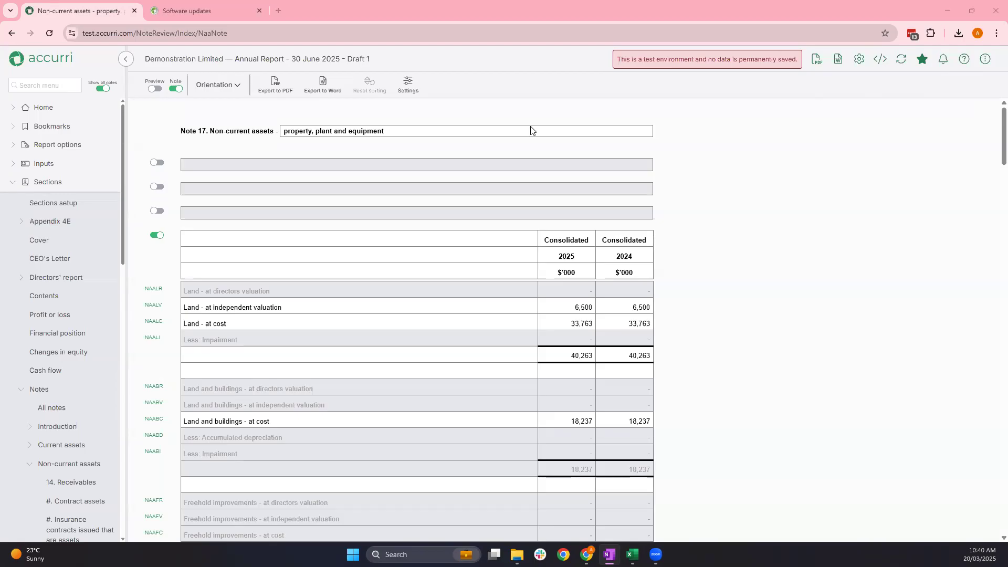
# Show the bookmarked notes in the navigation and collapse the Sections group
pyautogui.click(56, 129)
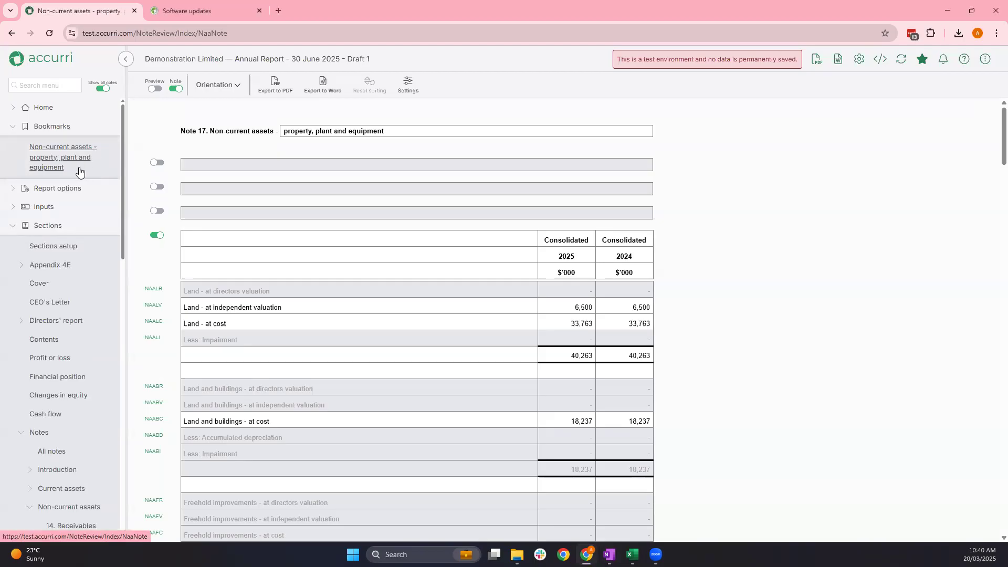
pyautogui.scroll(-1, 84, 301)
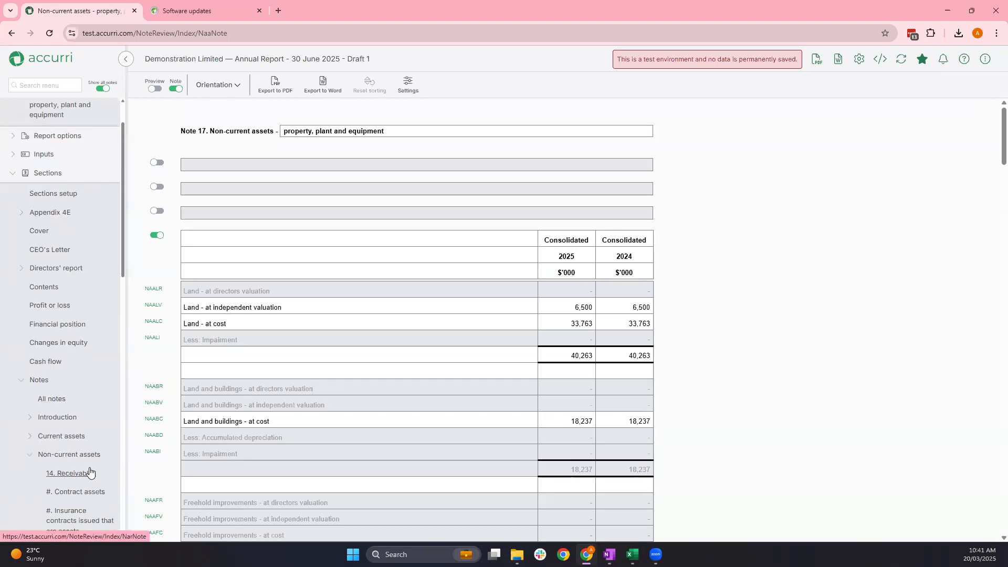
pyautogui.scroll(1, 100, 246)
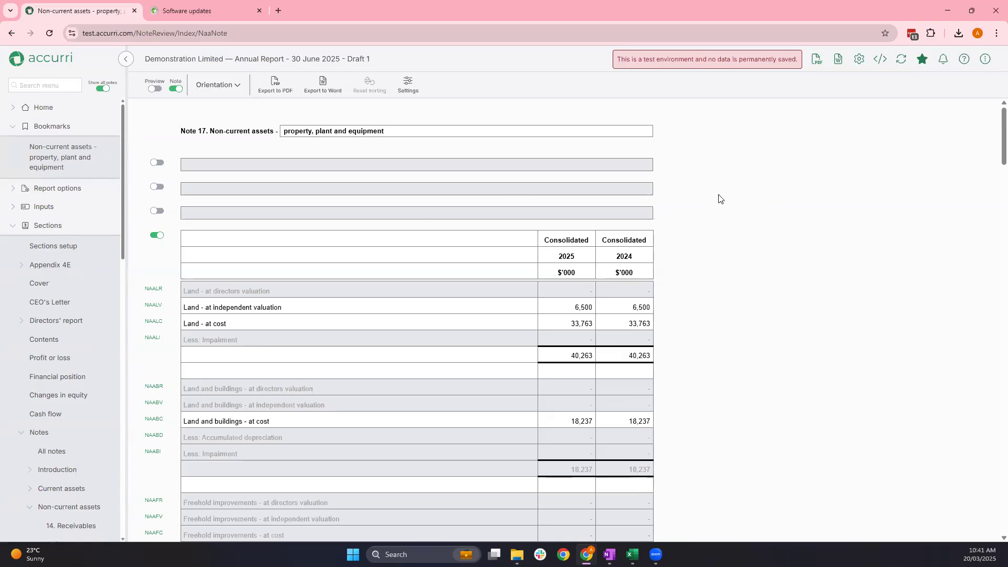
pyautogui.hotkey('alt', 'Tab')
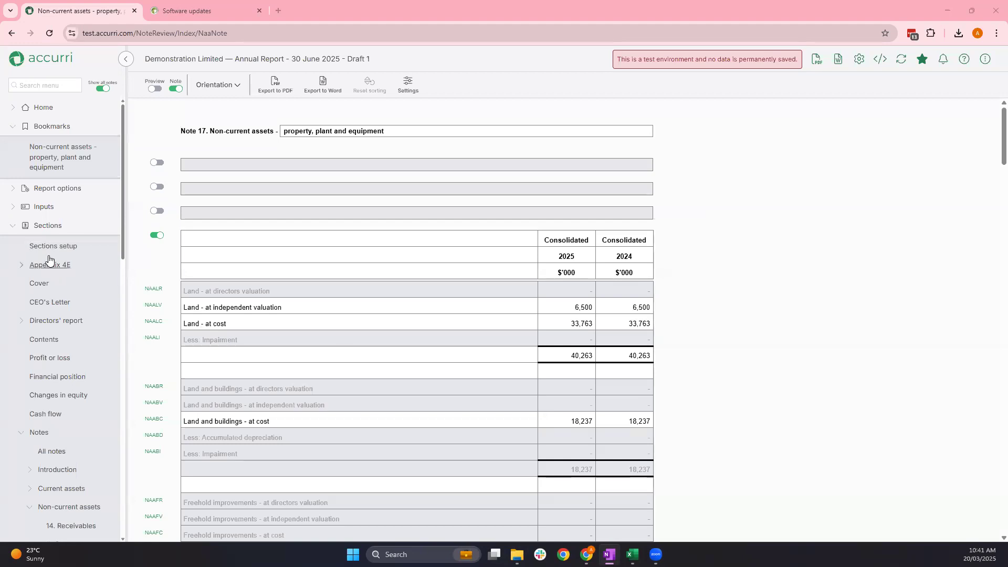
pyautogui.scroll(-1, 30, 173)
pyautogui.click(30, 173)
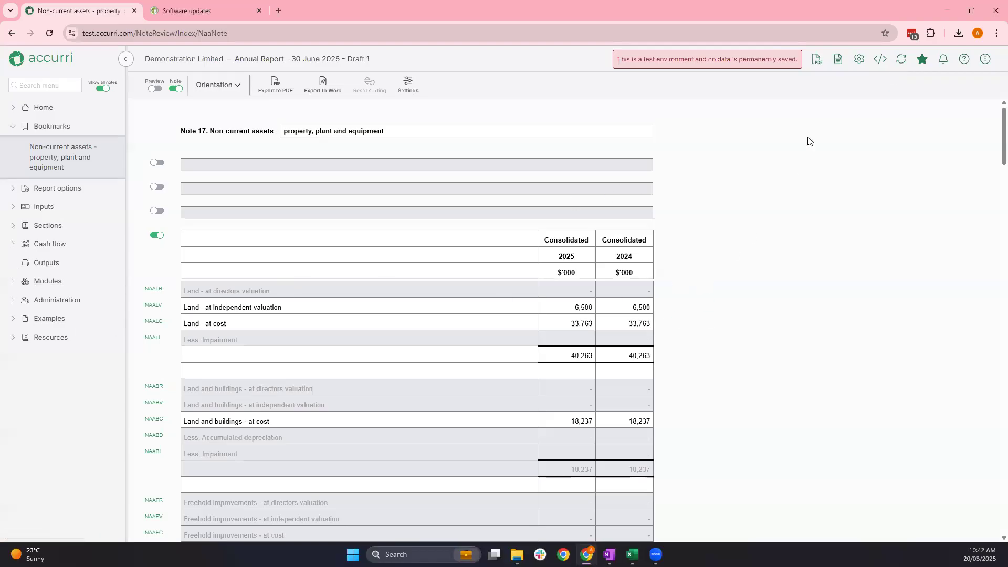
# Export the full annual report to PDF and open the downloaded file
pyautogui.click(816, 60)
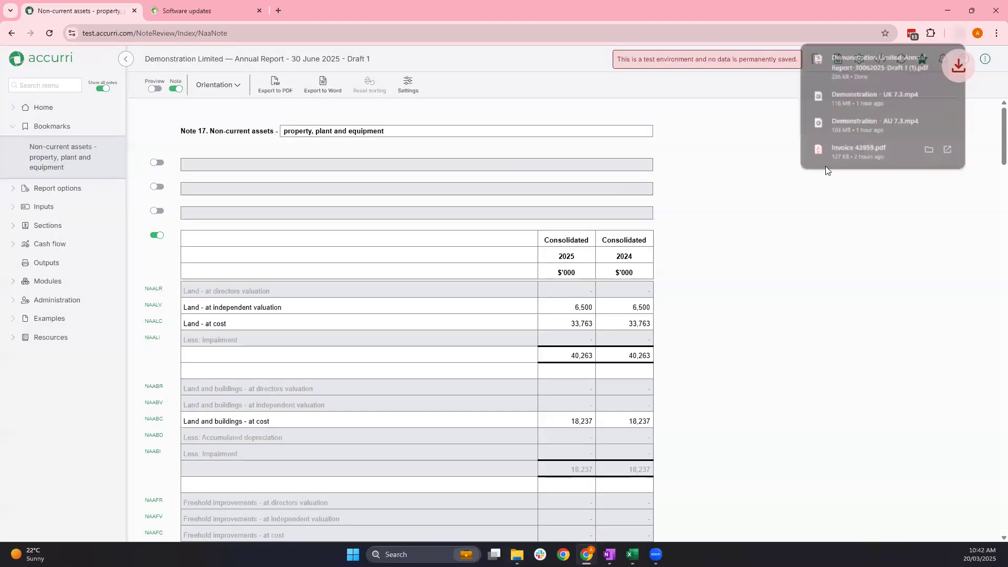
pyautogui.click(840, 61)
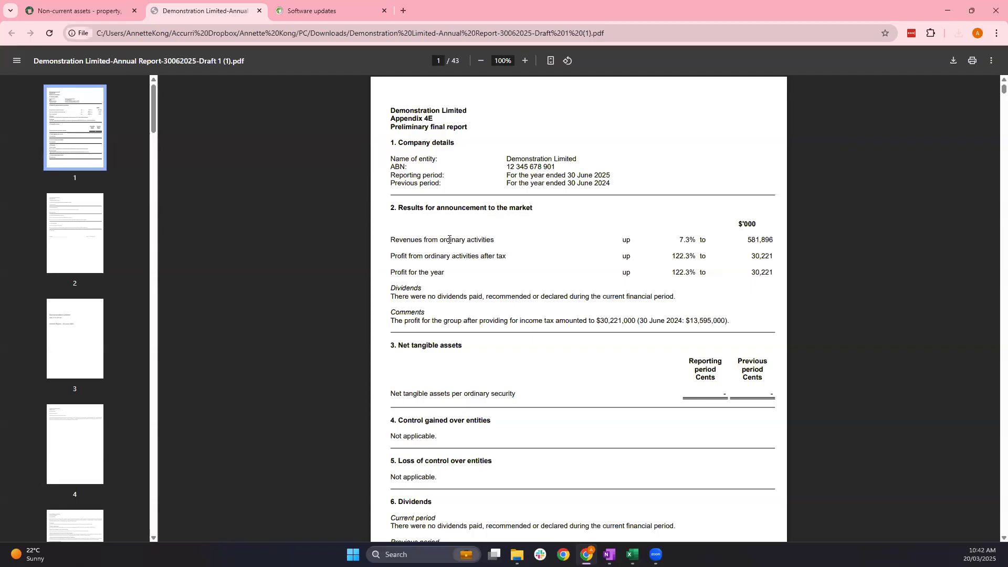
# Review the exported report's opening pages, from the Appendix 4E and CEO's Letter through the directors' report to the general information
pyautogui.scroll(-15, 449, 245)
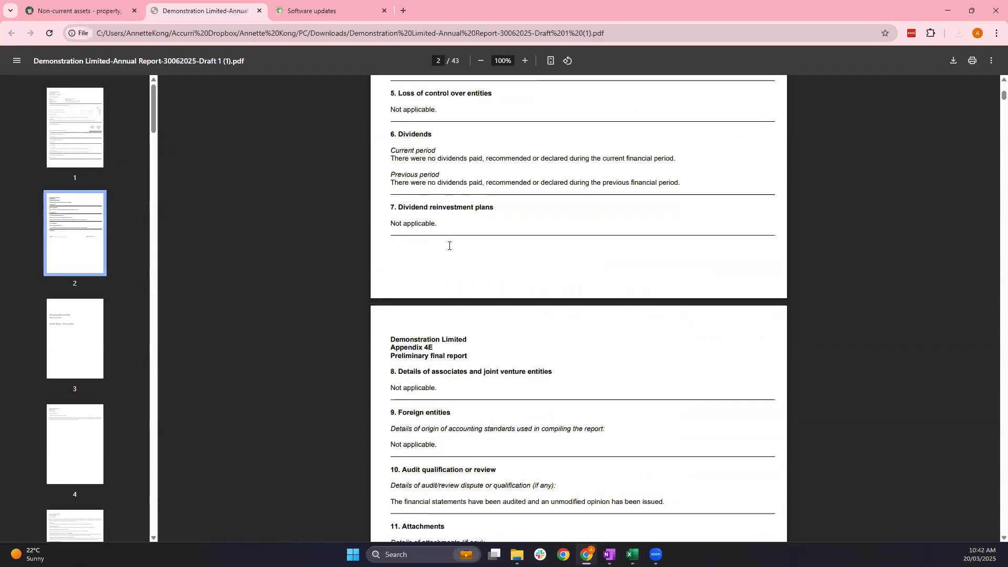
pyautogui.scroll(-13, 449, 246)
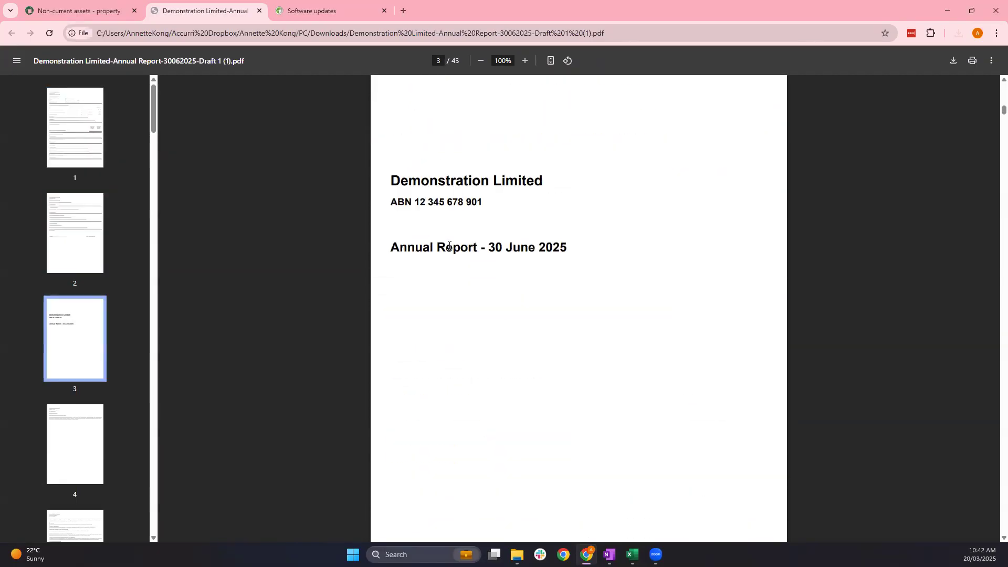
pyautogui.scroll(-2, 449, 245)
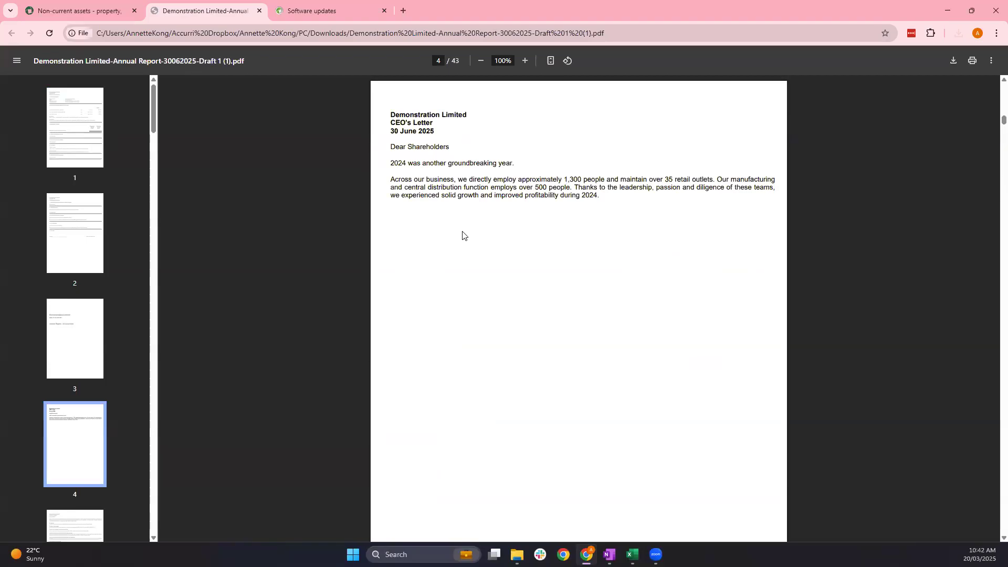
pyautogui.moveTo(393, 112); pyautogui.dragTo(432, 120)
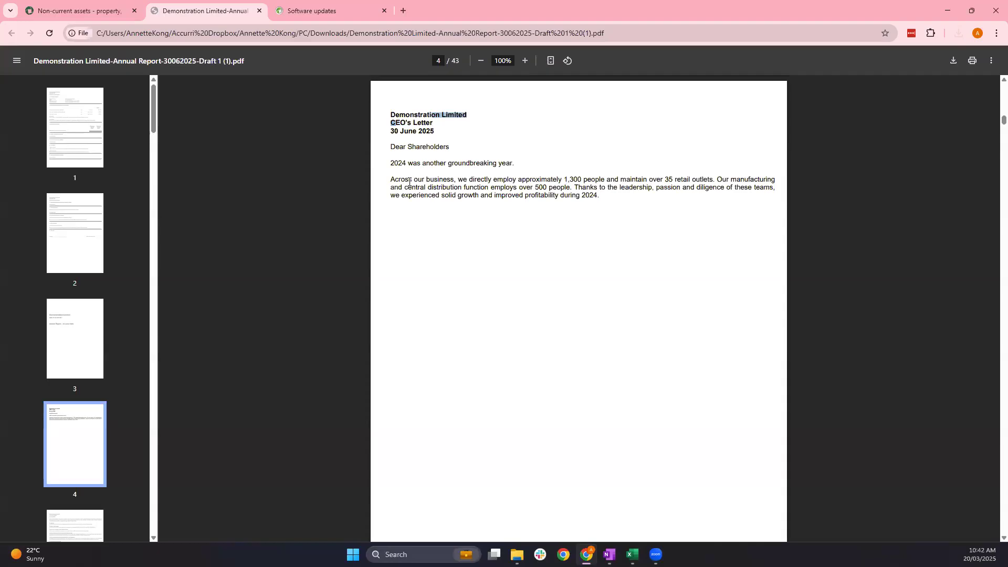
pyautogui.scroll(-10, 487, 191)
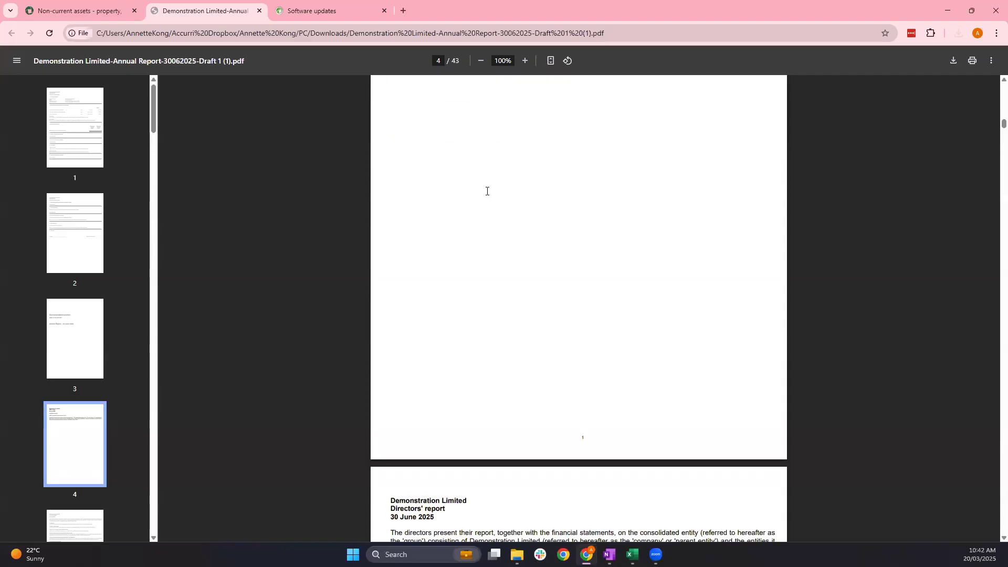
pyautogui.scroll(-20, 487, 191)
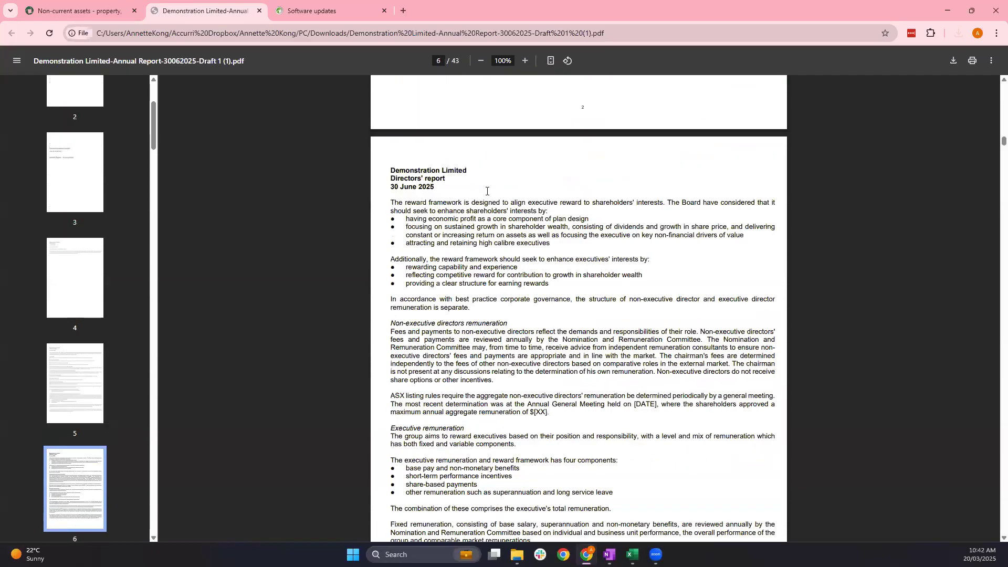
pyautogui.scroll(-18, 486, 191)
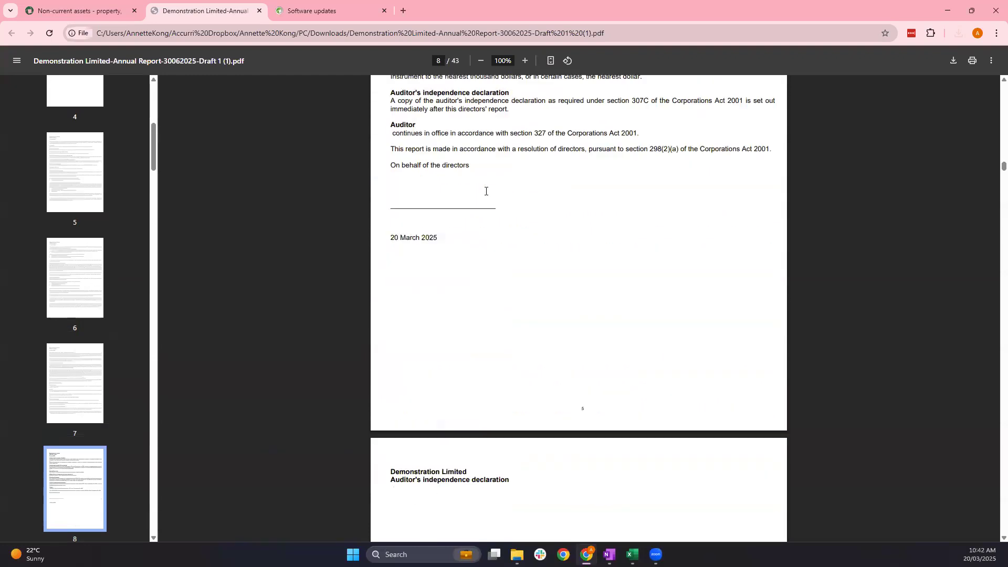
pyautogui.scroll(-20, 486, 192)
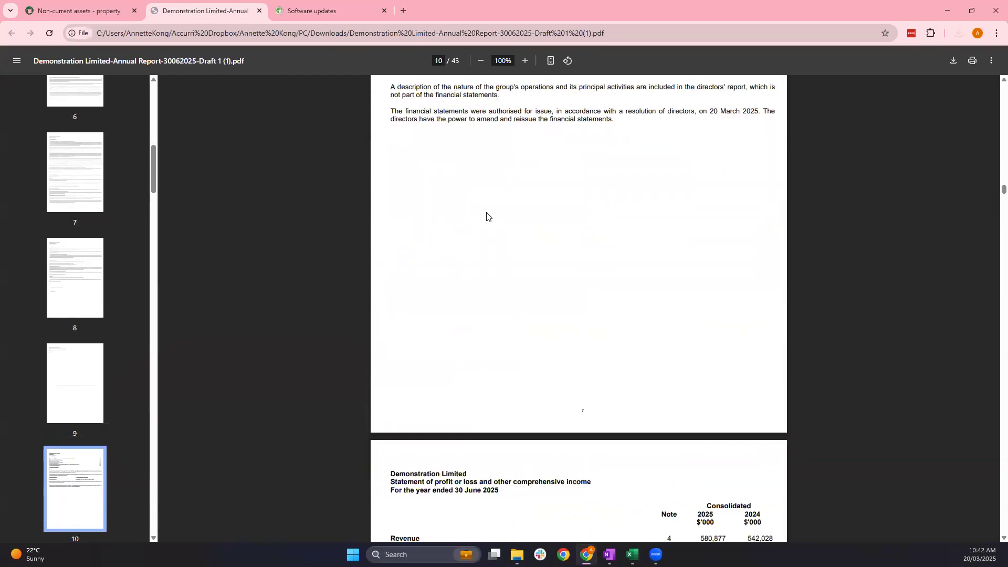
# Review the PDF's financial statements through to Note 1 on material accounting policies, and close the PDF to return to Note 17 in Accurri
pyautogui.scroll(-12, 486, 219)
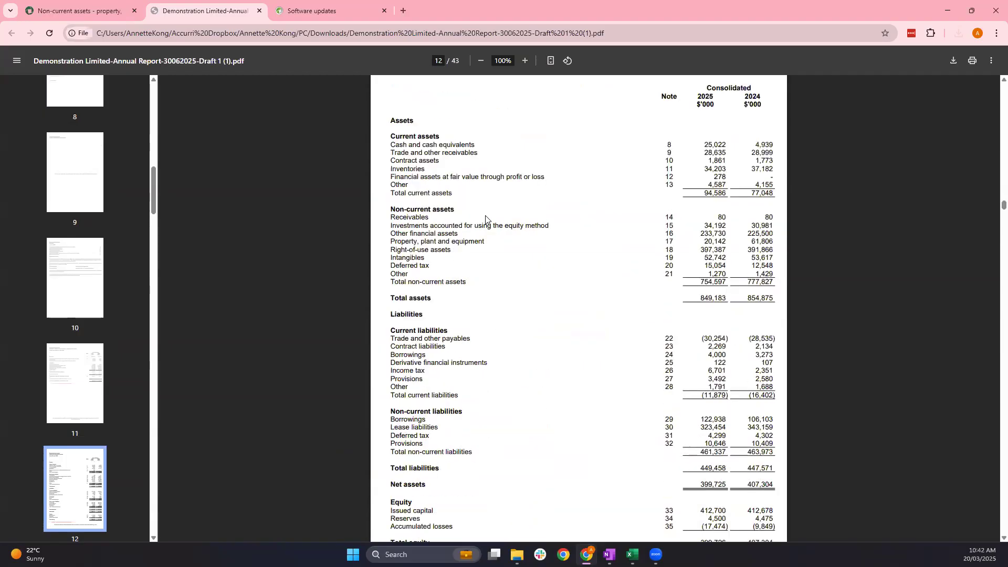
pyautogui.scroll(-13, 485, 219)
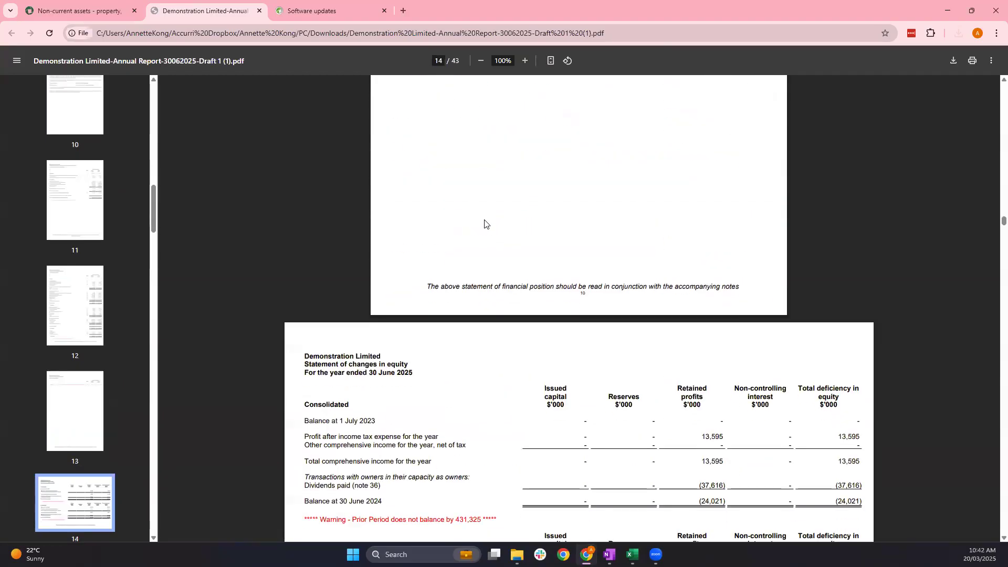
pyautogui.scroll(2, 484, 224)
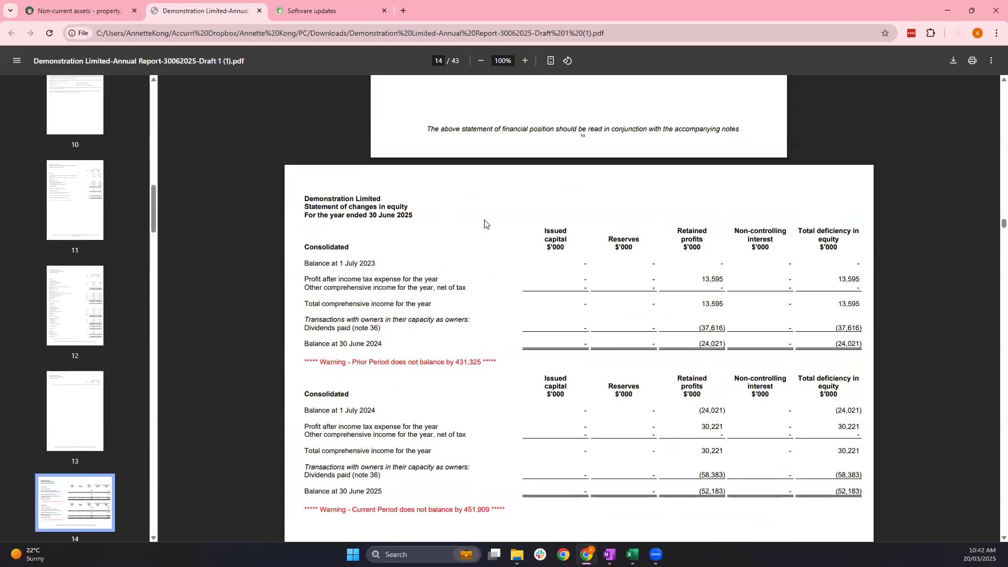
pyautogui.scroll(-3, 485, 225)
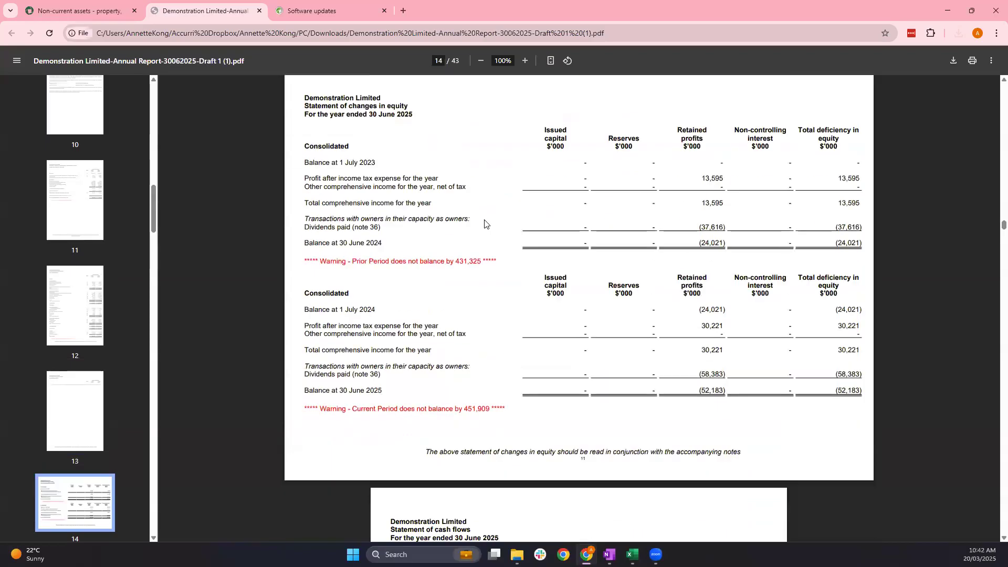
pyautogui.scroll(-20, 484, 224)
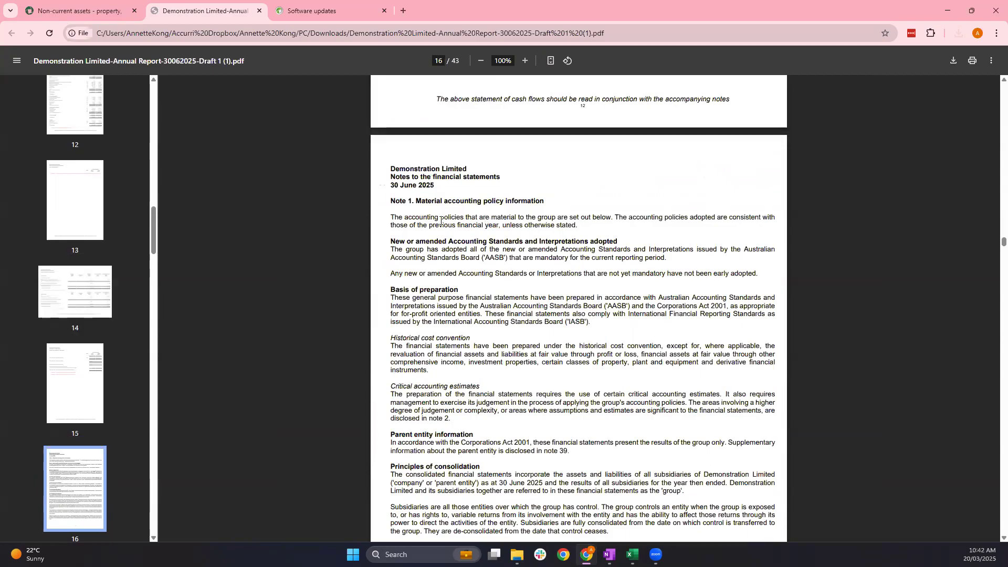
pyautogui.click(259, 11)
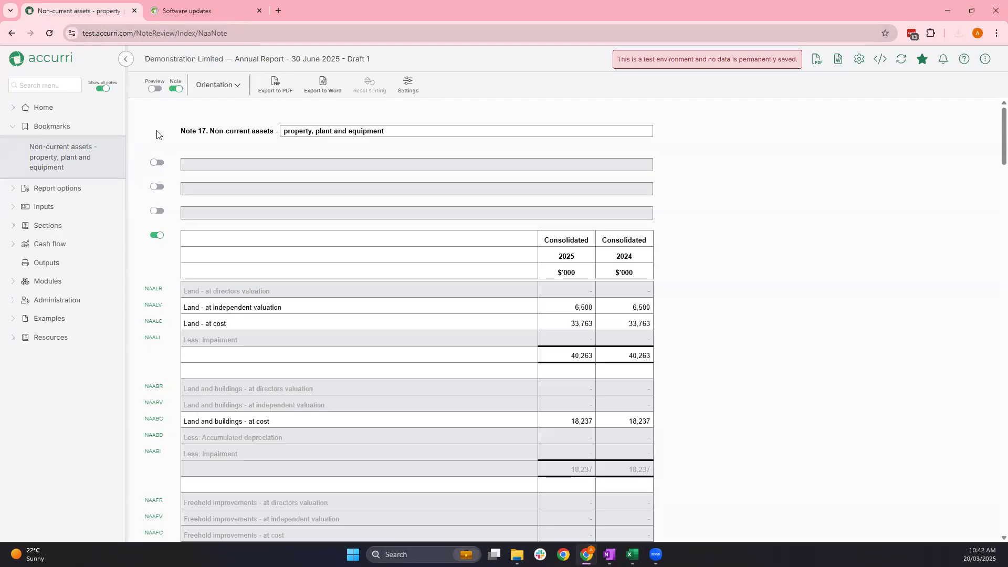